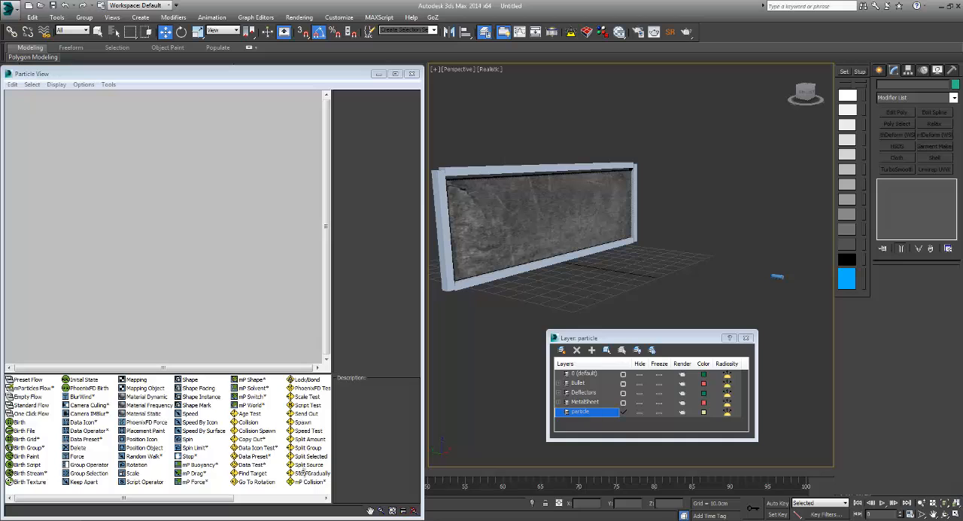
Step: Examine the frame deflectors around the metal sheet and their PFlow Collision Shape modifier
middle_click_drag(557, 219, 586, 233, "alt")
left_click(566, 176)
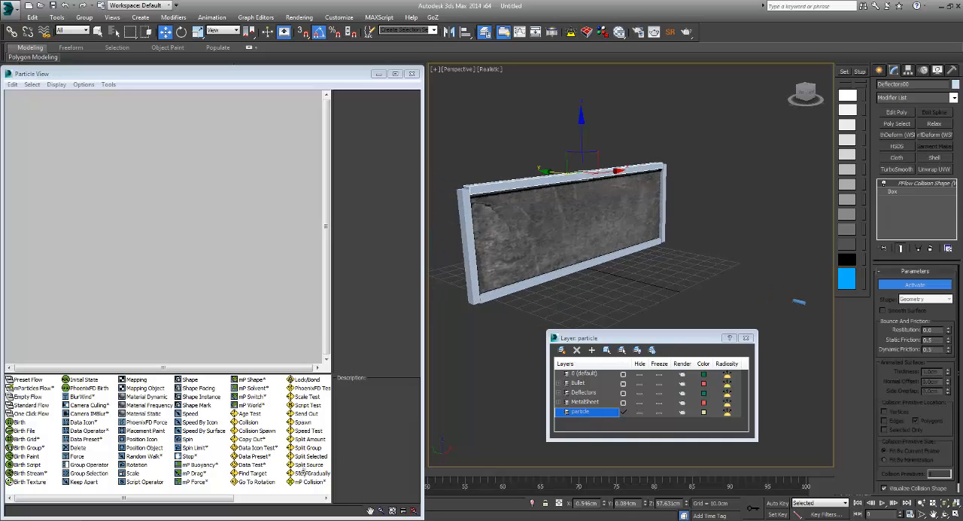
left_click(467, 239, "ctrl")
left_click(482, 259, "ctrl")
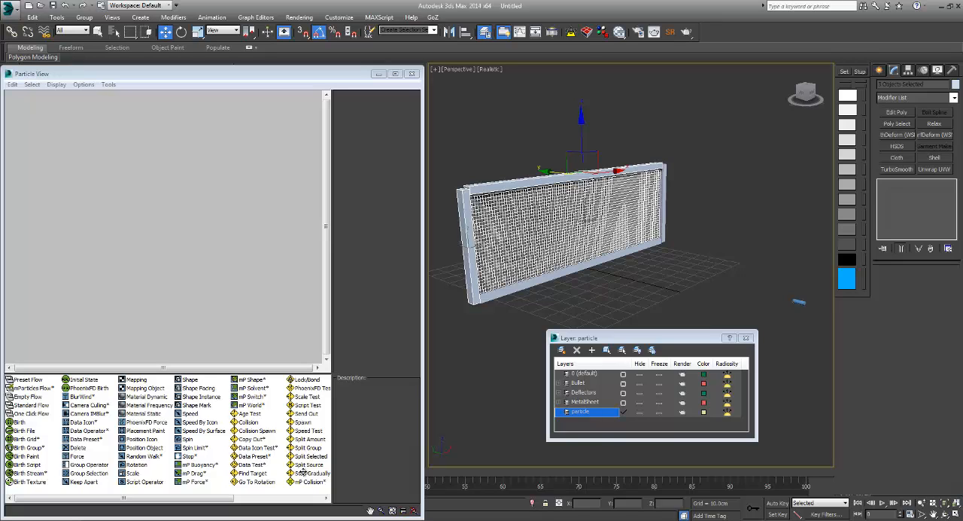
key("ctrl+d")
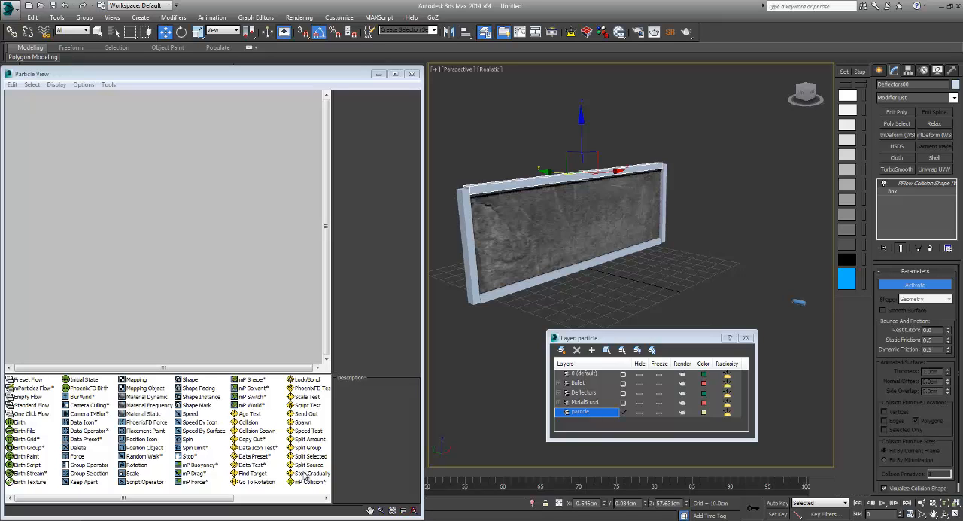
left_click(953, 97)
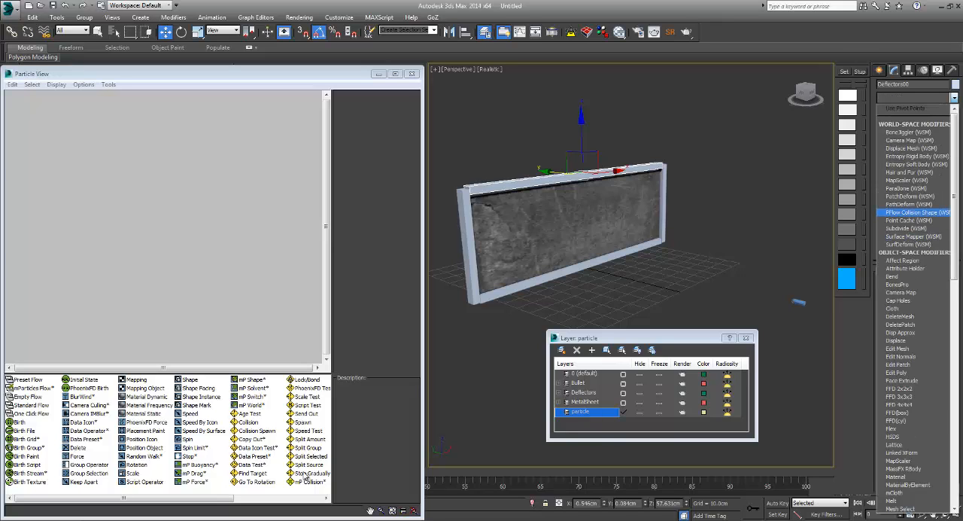
left_click(917, 212)
left_click(915, 284)
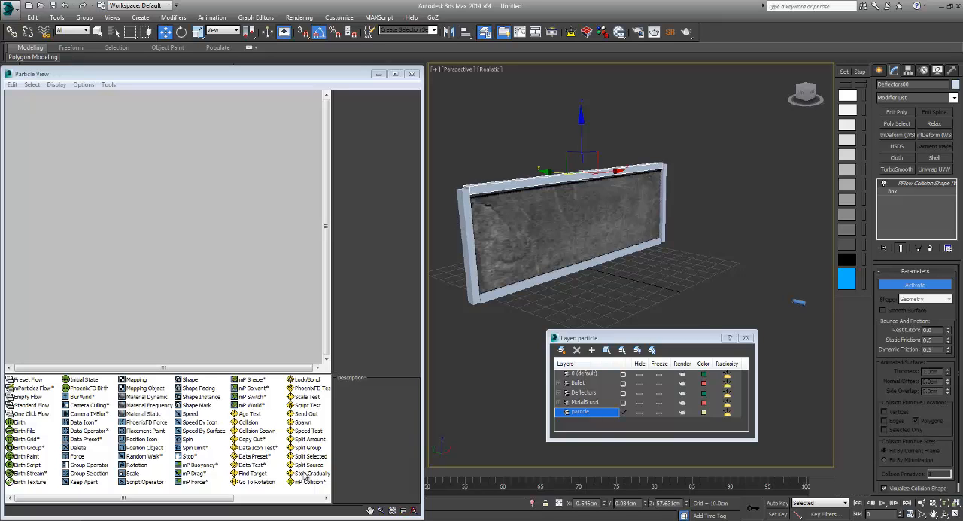
Step: Hide the Deflectors layer and make the particle layer current
left_click(623, 393)
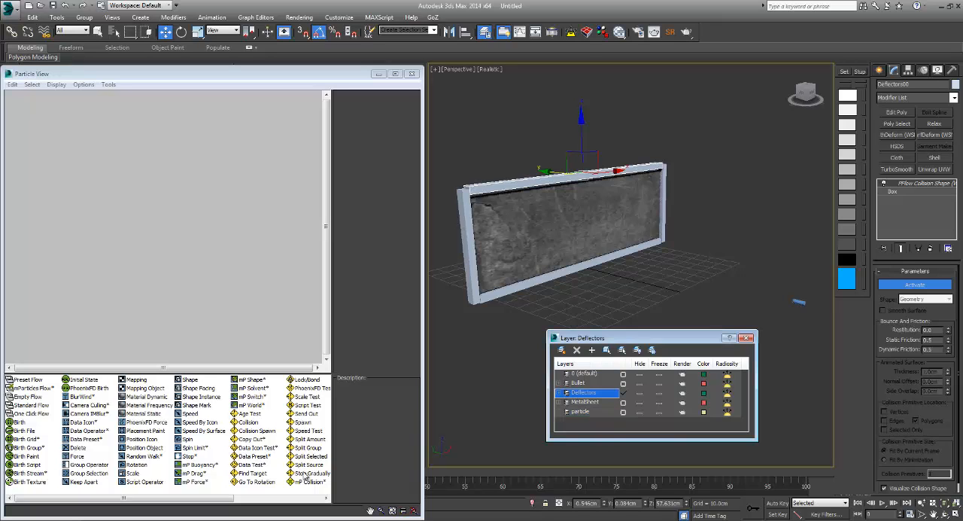
left_click(640, 393)
left_click(623, 411)
Step: Inspect the metal sheet plane's parameters and the bullet model up close
left_click(568, 230)
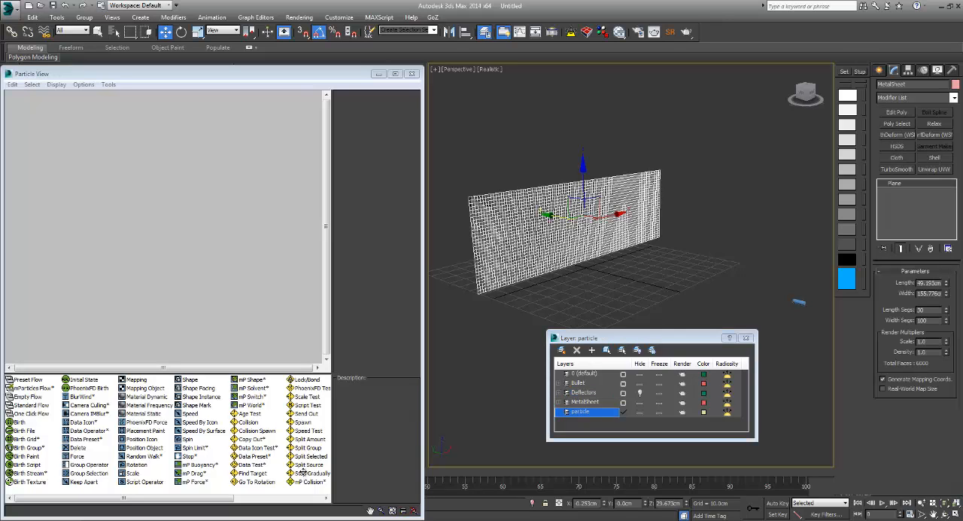
left_click(576, 135)
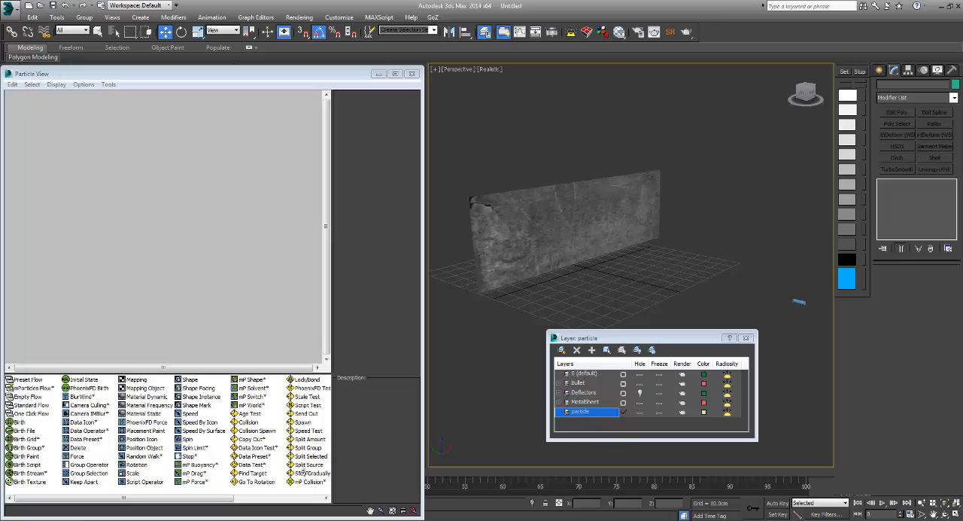
left_click(568, 230)
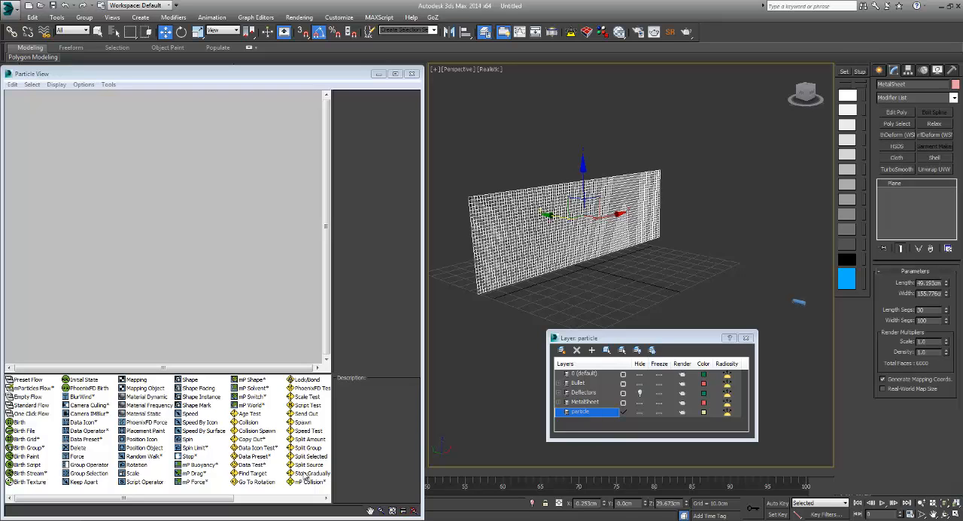
left_click(799, 302)
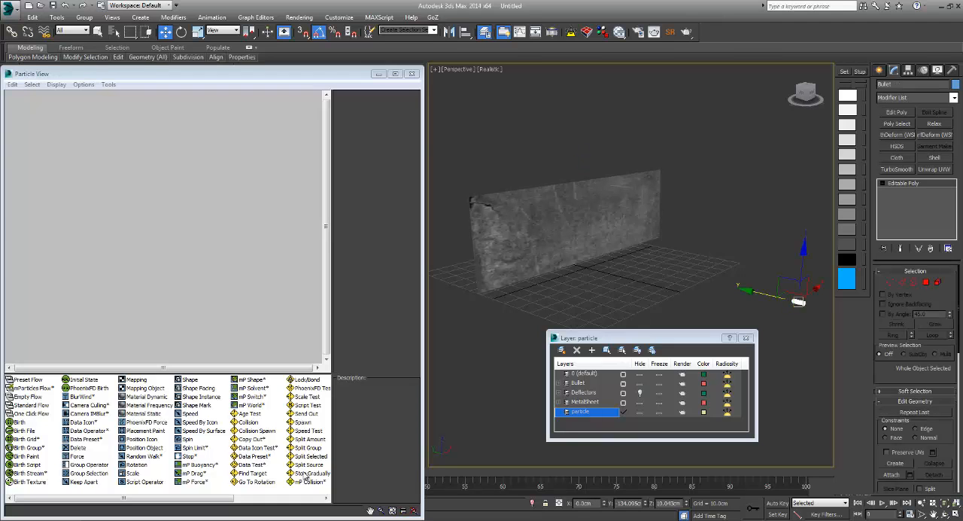
key("z")
mouse_move(799, 302)
middle_mouse_down("alt")
mouse_move(811, 273)
mouse_move(722, 272)
mouse_move(797, 273)
mouse_move(783, 284)
middle_mouse_up("alt")
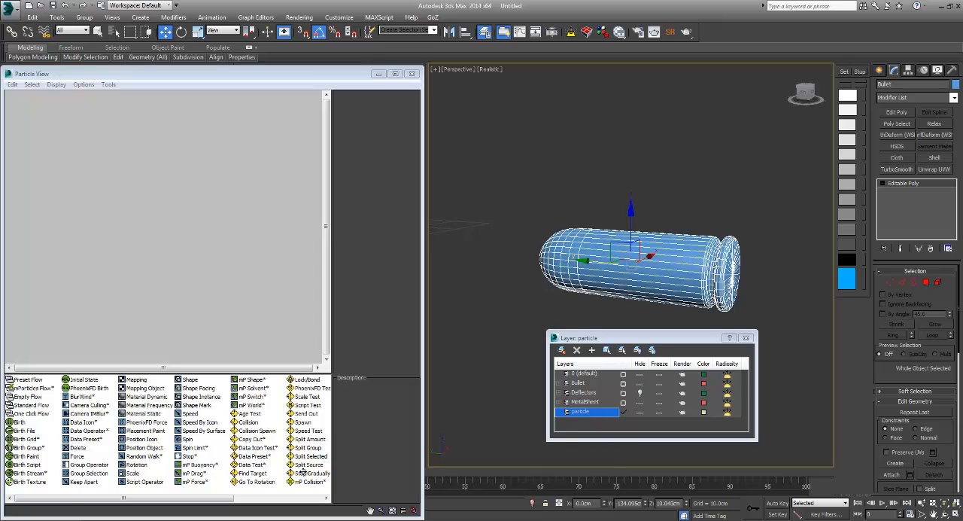
scroll(715, 266, "down", 5)
mouse_move(715, 266)
middle_mouse_down("alt")
mouse_move(647, 244)
mouse_move(673, 332)
mouse_move(711, 331)
middle_mouse_up("alt")
scroll(647, 245, "down", 2)
scroll(673, 333, "down", 3)
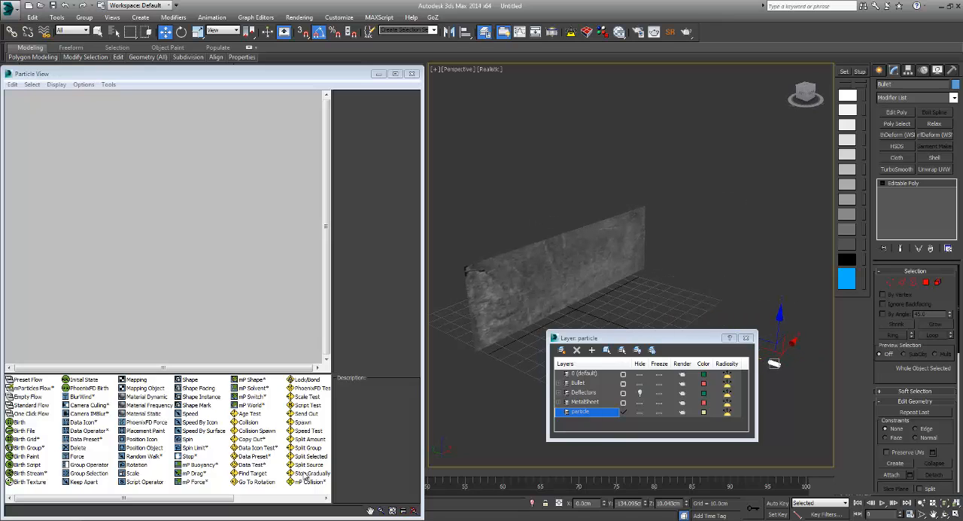
scroll(583, 297, "up", 3)
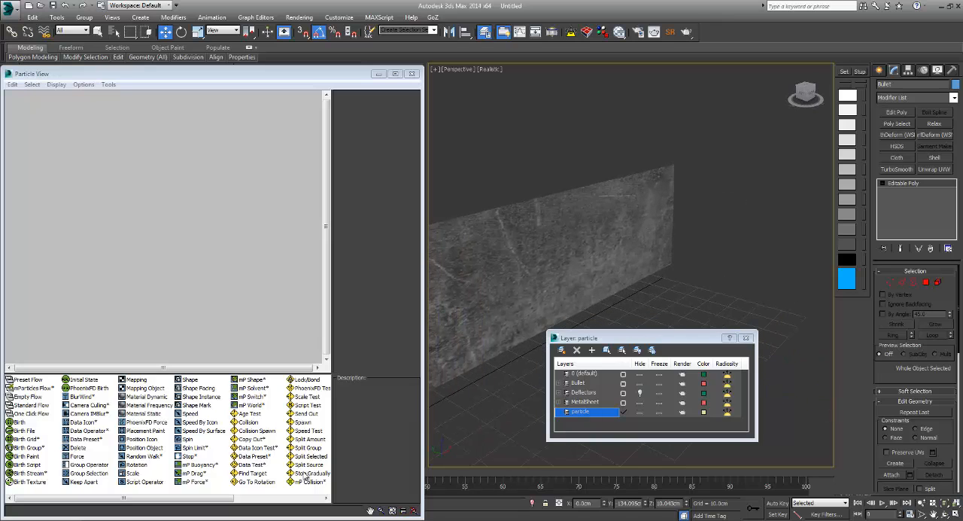
Step: Create a new mParticles Flow particle system and place its event nodes in free space in Particle View
right_click(146, 154)
mouse_move(167, 184)
mouse_move(265, 184)
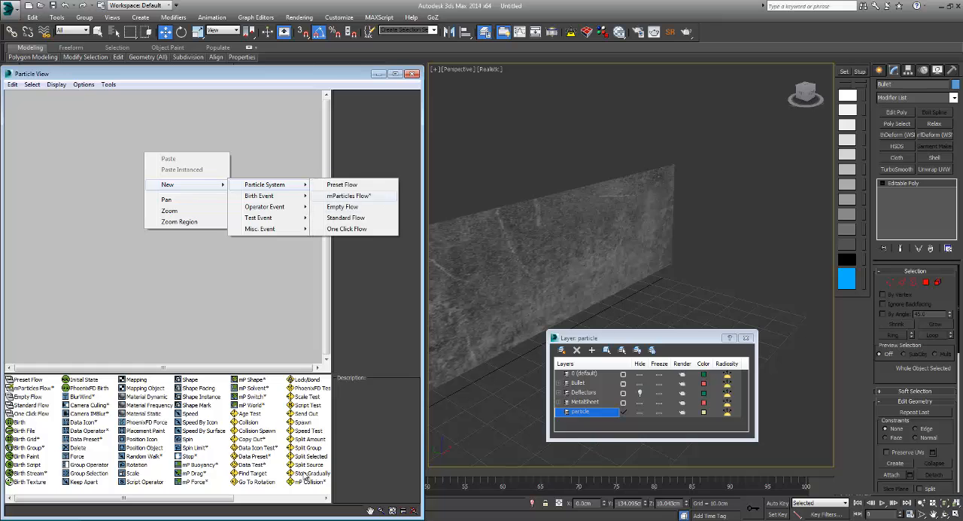
left_click(348, 195)
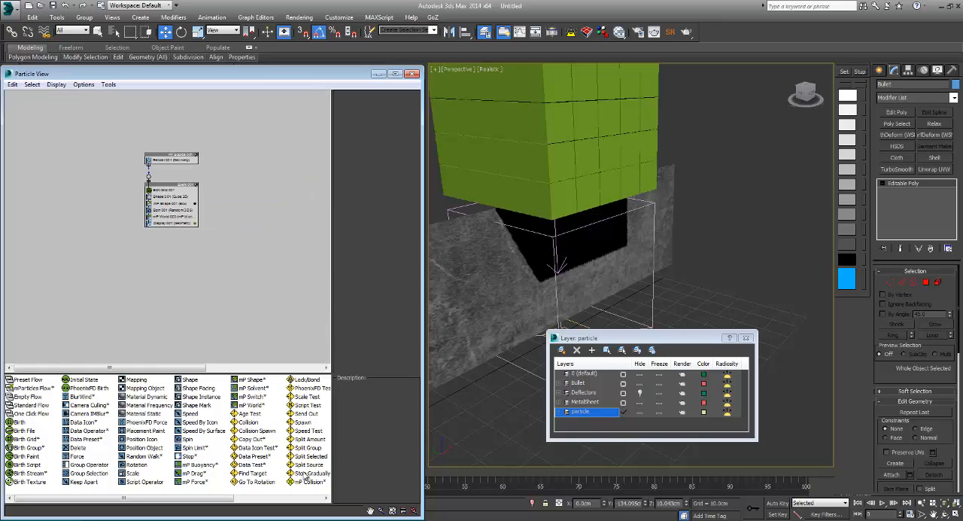
scroll(171, 190, "down", 3)
middle_click_drag(172, 189, 100, 190)
Step: Switch to the front wireframe view and set the birth grid's Z position to 5.091 cm, moving the layer dialog off the sheet
middle_click_drag(572, 218, 600, 255)
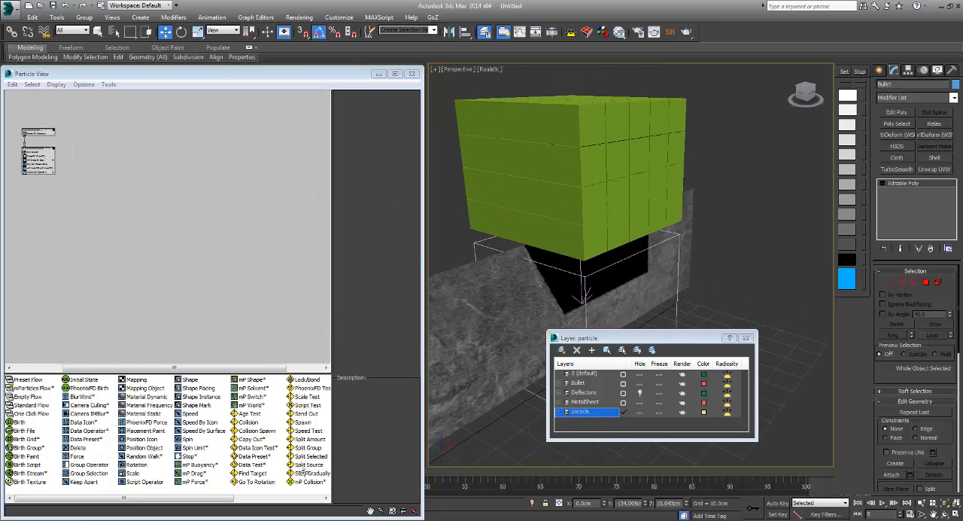
key("f")
key("F3")
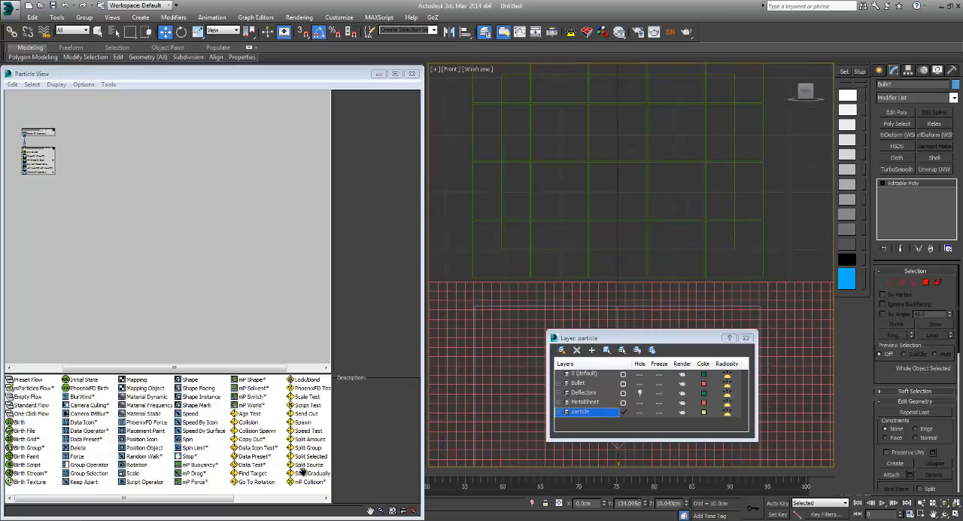
scroll(672, 120, "down", 2)
left_click(673, 87)
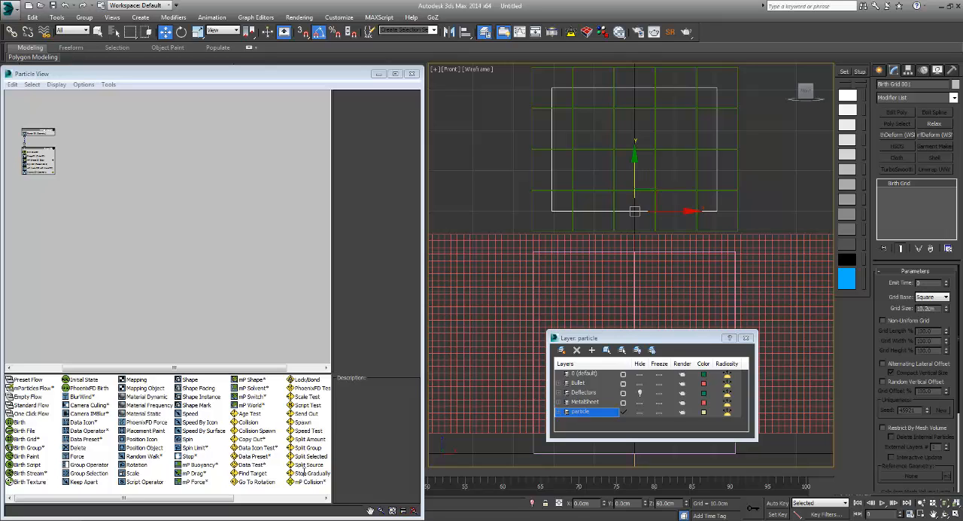
double_click(665, 502)
type("5.091")
key("Return")
mouse_move(602, 338)
left_mouse_down()
mouse_move(585, 338)
mouse_move(576, 163)
left_mouse_up()
scroll(565, 339, "down", 3)
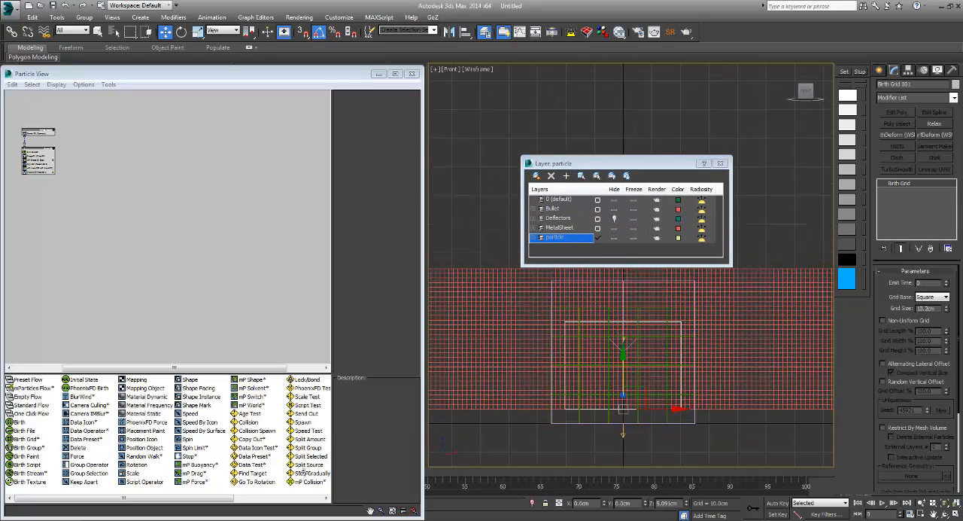
scroll(649, 397, "down", 3)
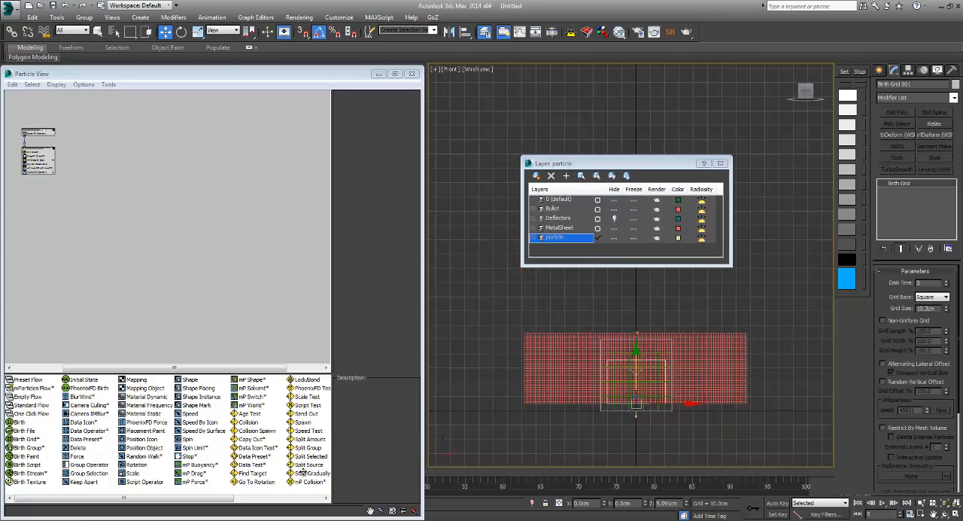
scroll(704, 368, "up", 2)
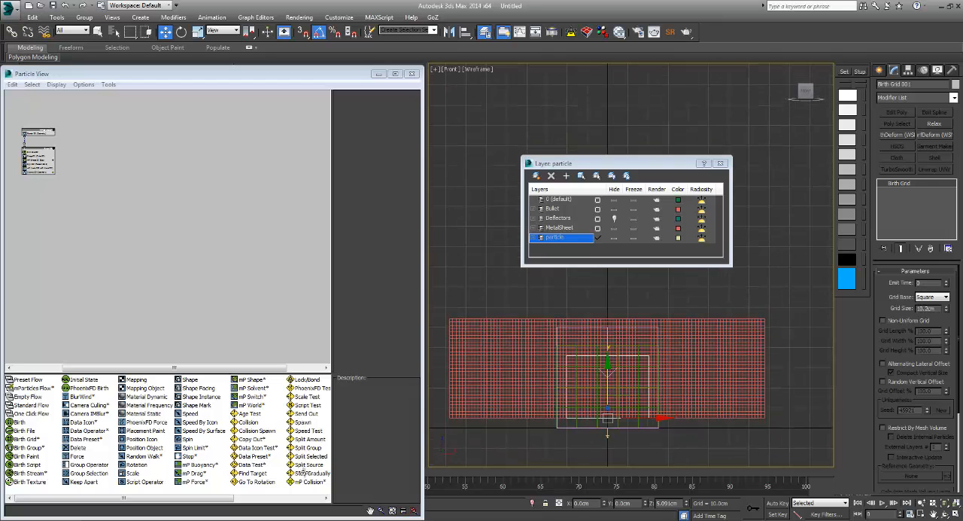
scroll(453, 416, "up", 2)
Step: Set the size of the Shape 001 cube in Event 001 to 1 cm
left_click(167, 225)
scroll(167, 226, "up", 5)
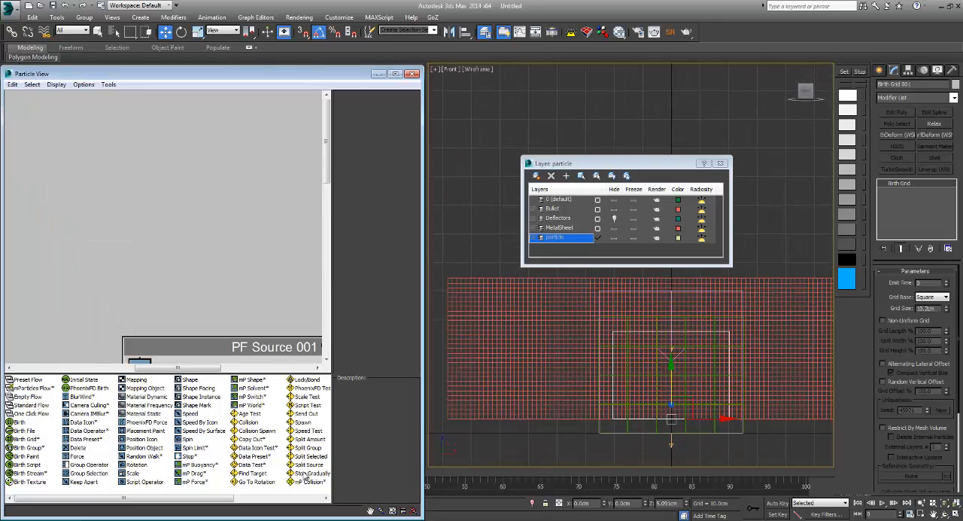
middle_click_drag(226, 338, 163, 178)
middle_click_drag(165, 316, 106, 207)
left_click(105, 219)
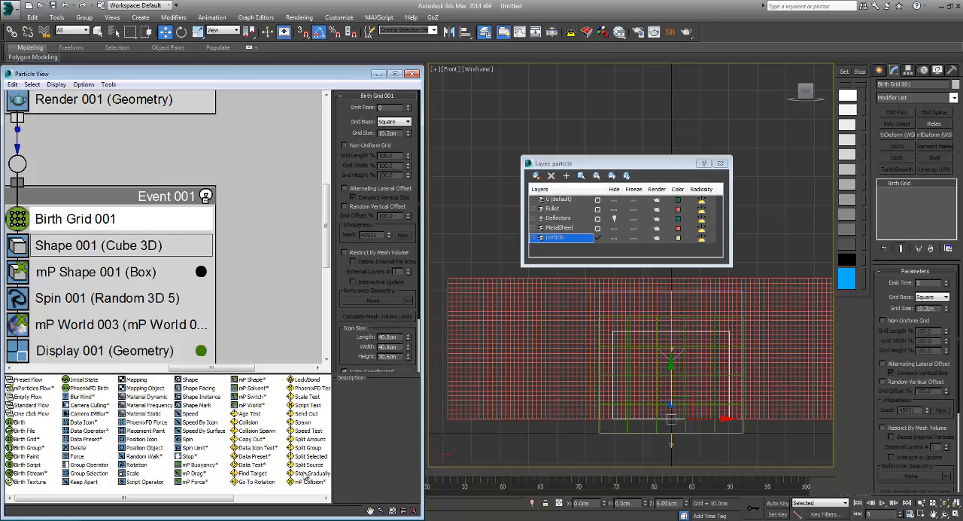
left_click(105, 245)
double_click(384, 153)
type("1")
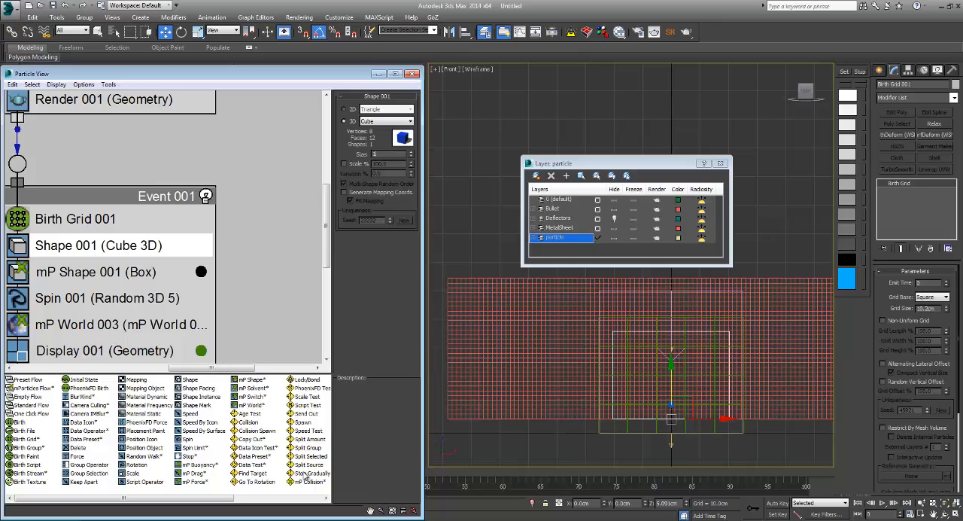
key("Return")
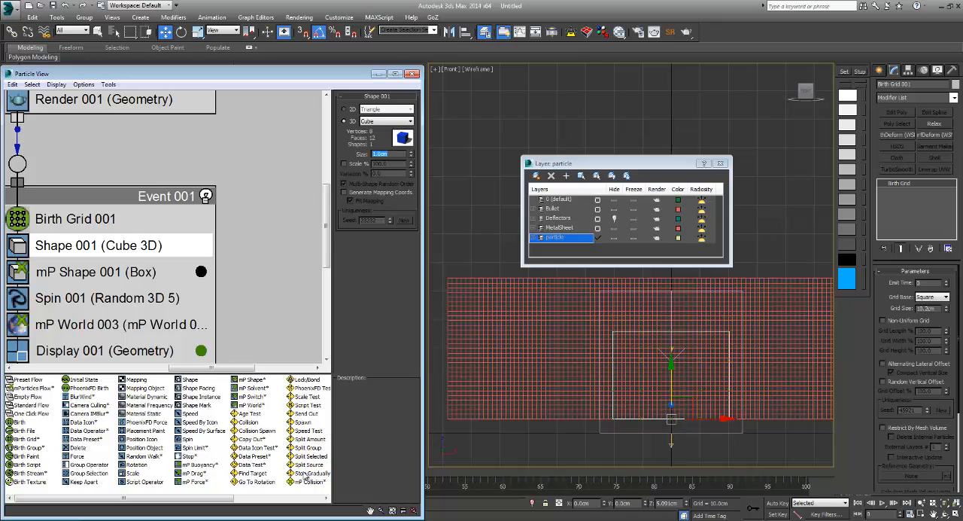
Step: Set the Birth Grid 001 icon size to length 1 cm, width 156.264 cm and height 50.283 cm
left_click(81, 219)
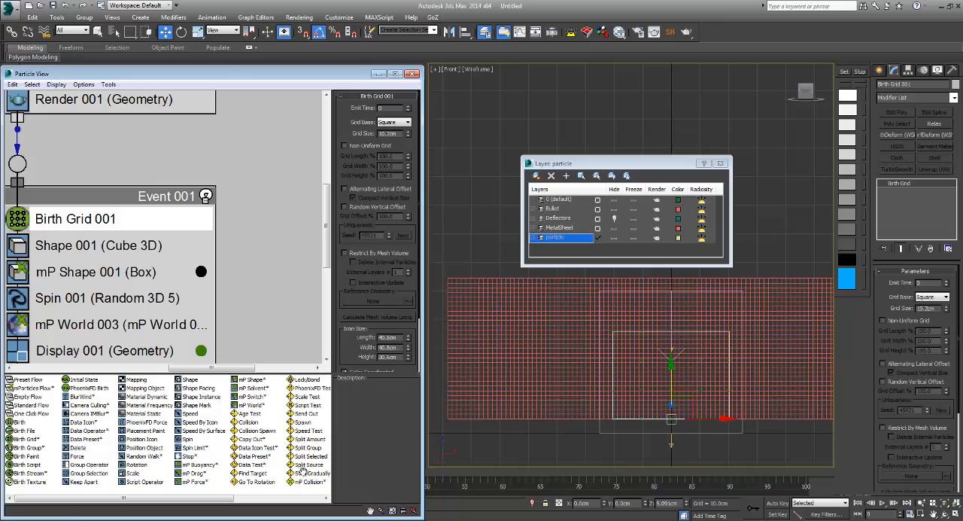
scroll(301, 469, "down", 2)
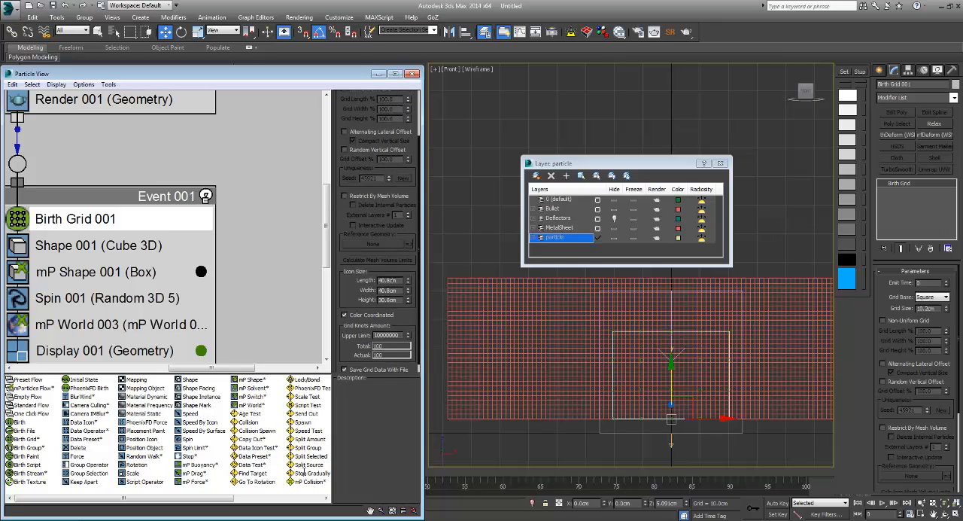
key("Tab")
type("1")
key("Tab")
type("1")
key("Tab")
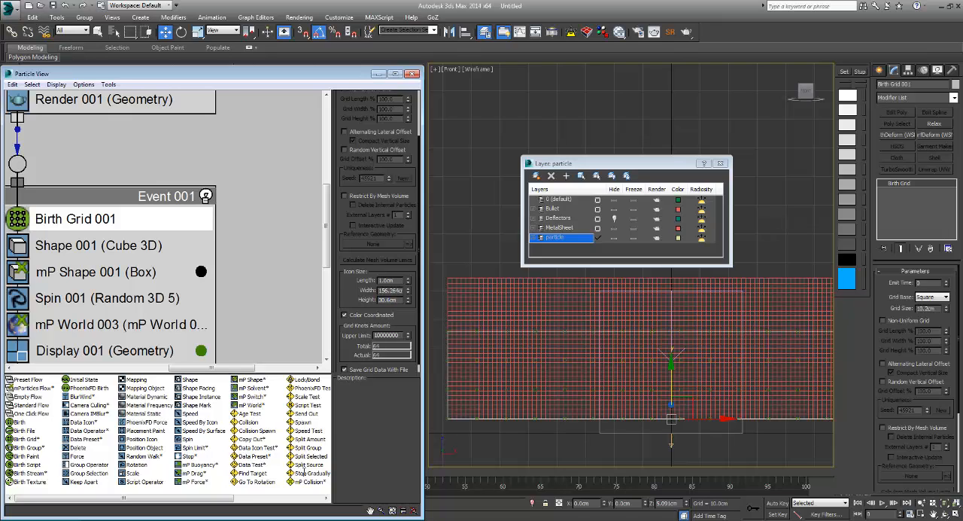
type("5")
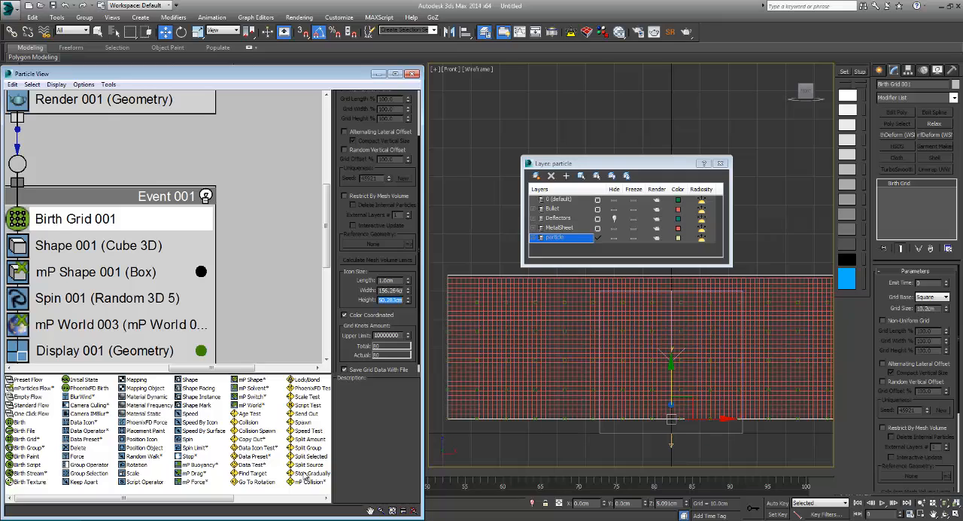
key("Return")
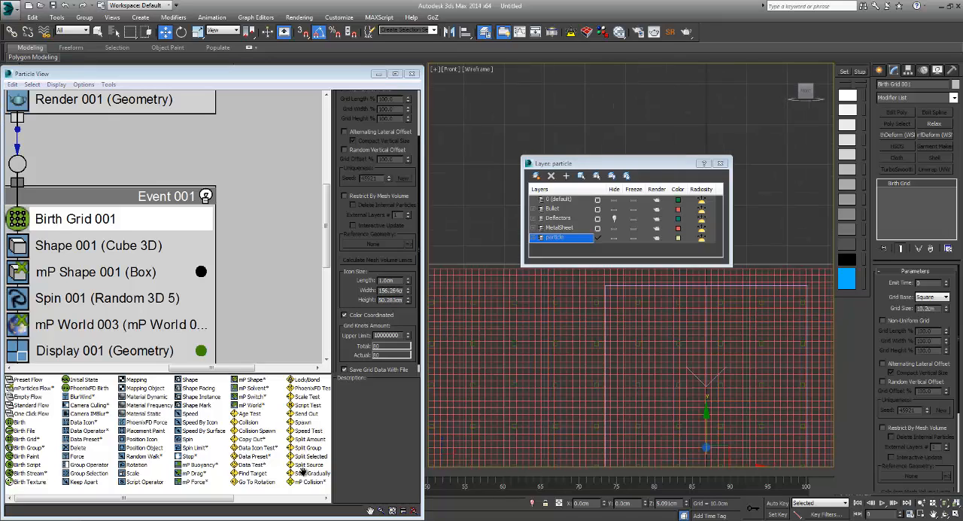
Step: Check the birth grid icon against the metal sheet and set the Birth Grid 001 grid size to 1 cm
mouse_move(632, 362)
middle_mouse_down()
mouse_move(674, 322)
mouse_move(675, 335)
middle_mouse_up()
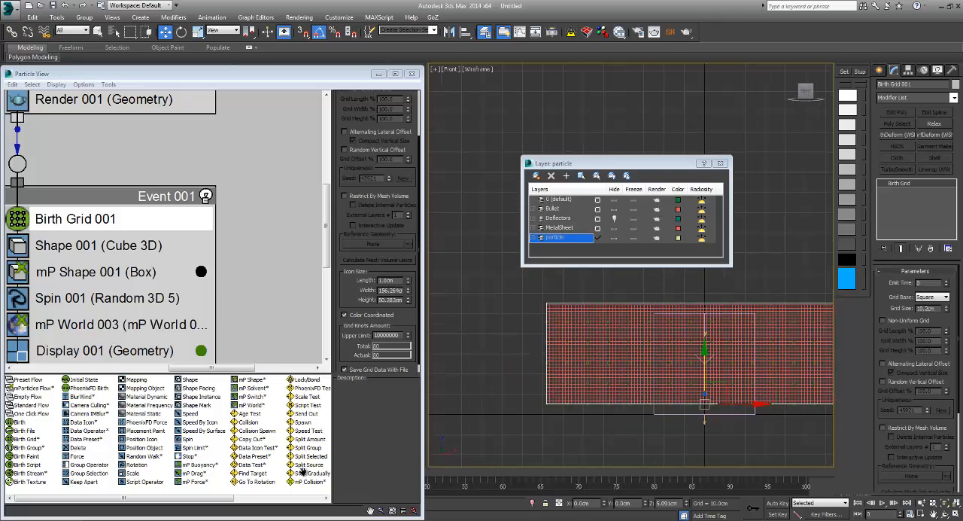
mouse_move(704, 361)
middle_mouse_down()
mouse_move(563, 363)
mouse_move(635, 374)
mouse_move(669, 356)
middle_mouse_up()
scroll(579, 367, "up", 2)
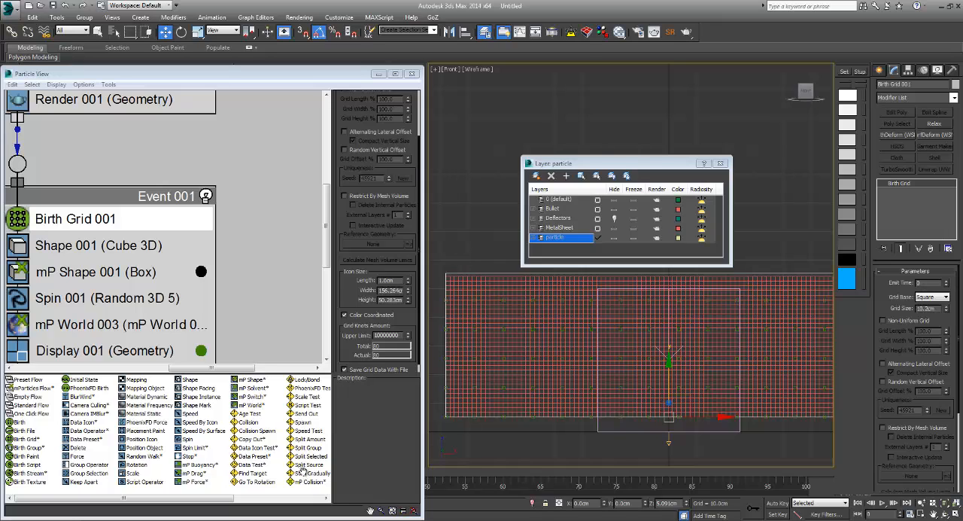
left_click_drag(354, 252, 354, 308)
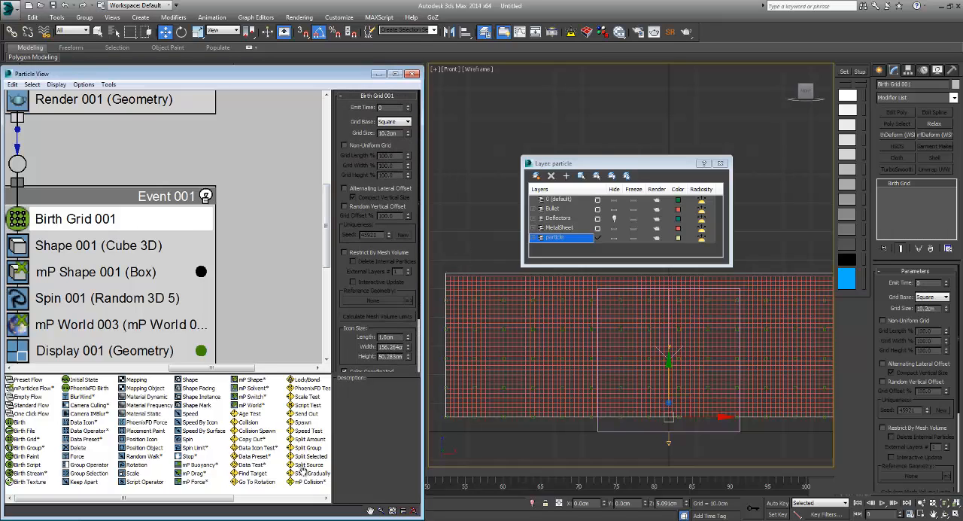
double_click(389, 133)
type("1")
key("Return")
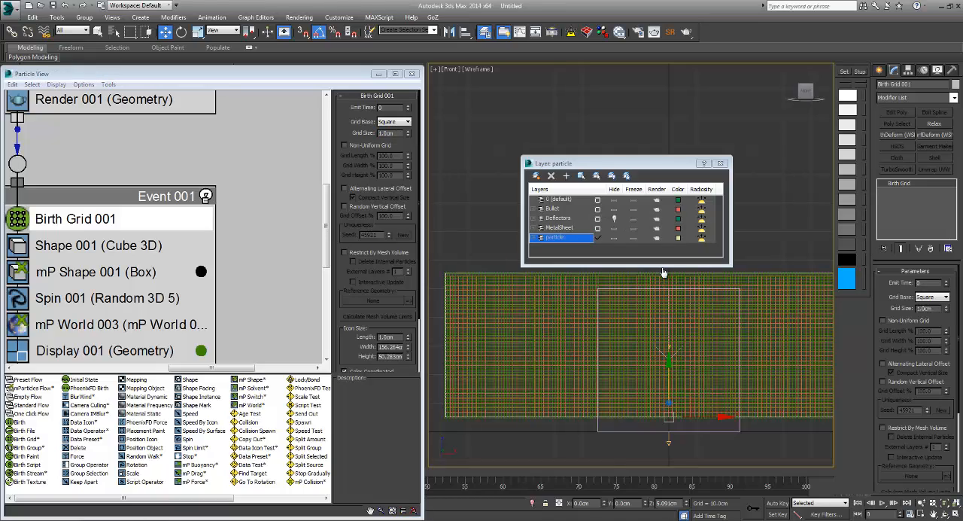
scroll(662, 268, "up", 5)
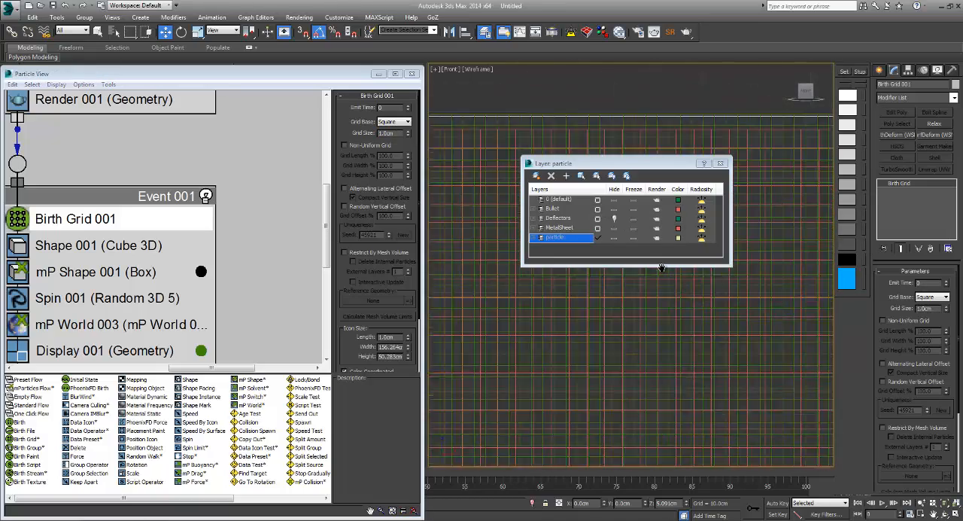
Step: Check the particle spacing against the metal sheet and set the Birth Grid 001 grid size to 1.5 cm
scroll(662, 268, "up", 1)
scroll(662, 269, "down", 2)
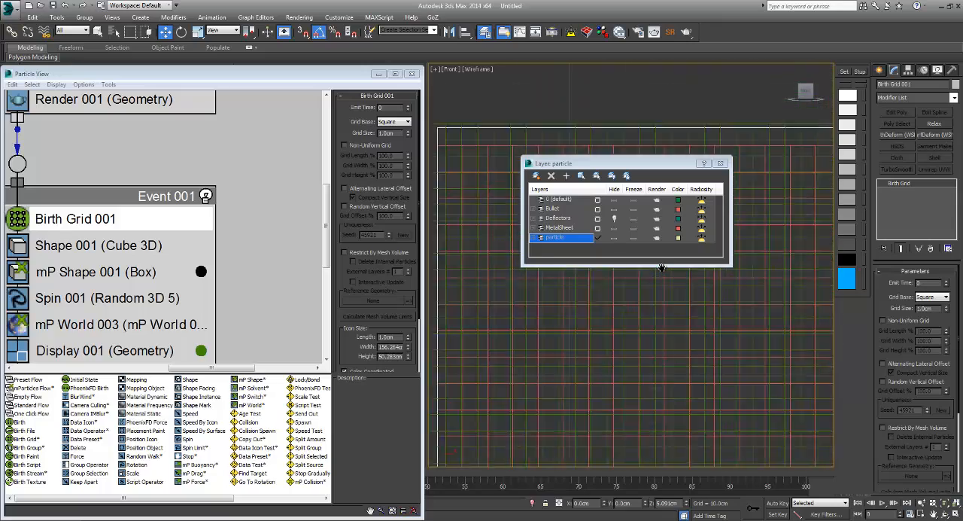
mouse_move(662, 268)
middle_mouse_down()
mouse_move(664, 314)
mouse_move(696, 310)
mouse_move(618, 282)
mouse_move(679, 251)
mouse_move(693, 296)
middle_mouse_up()
scroll(662, 268, "down", 4)
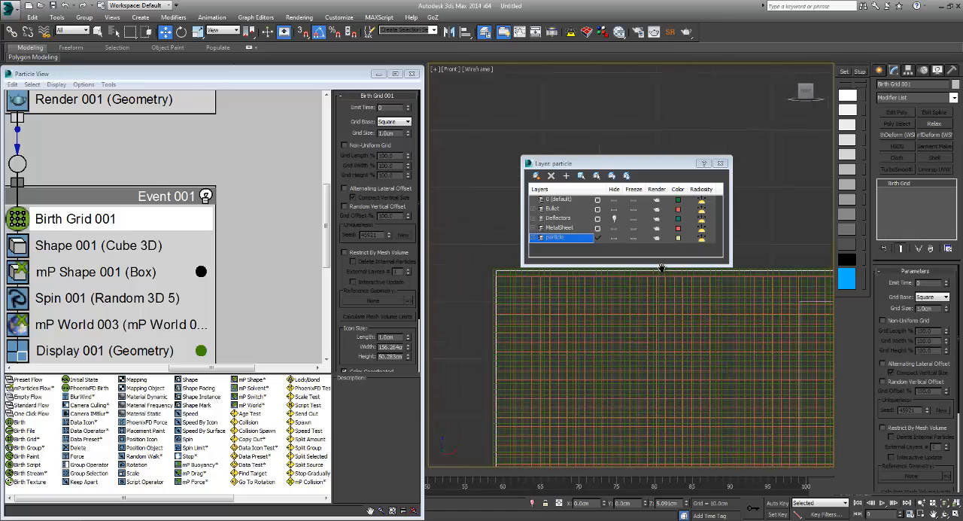
double_click(388, 133)
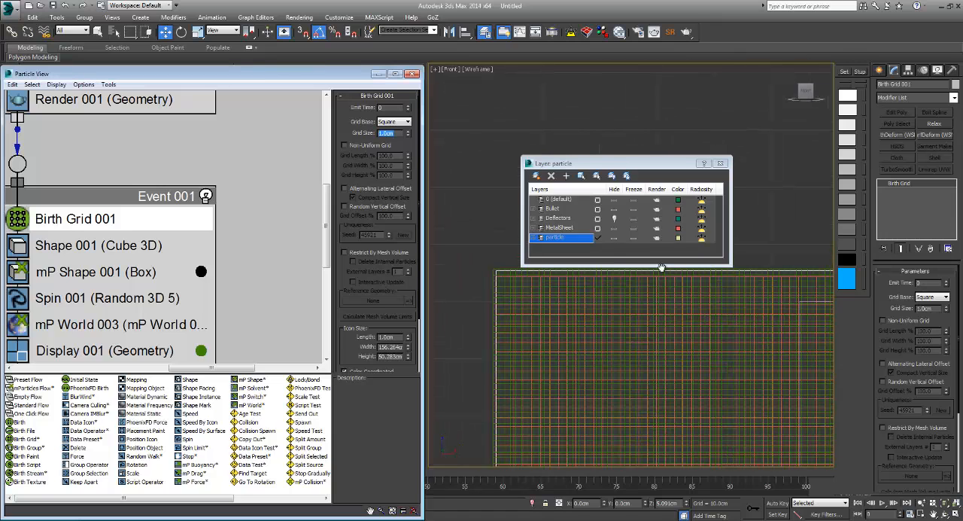
type("1.5")
key("Return")
scroll(662, 268, "down", 5)
scroll(662, 268, "up", 2)
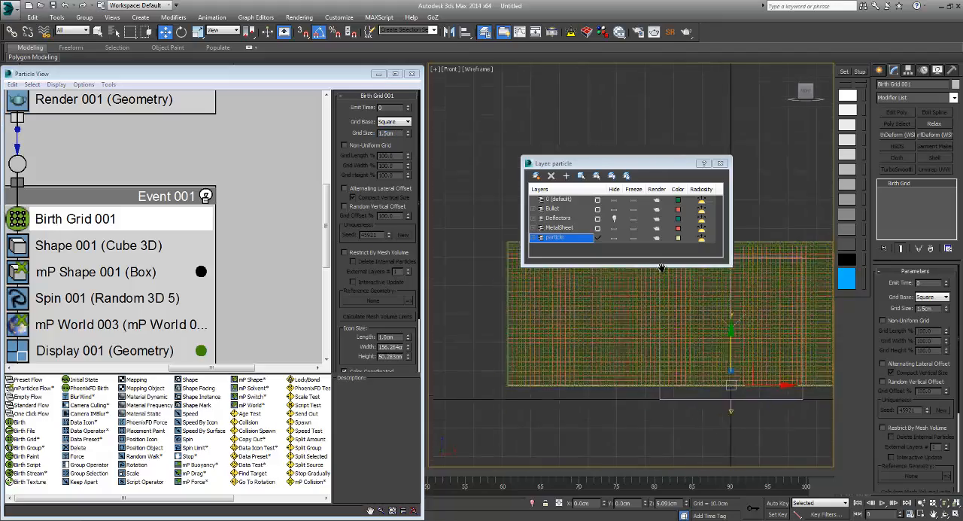
Step: Unhide the Deflectors layer and show the scene in a shaded orthographic view
scroll(662, 268, "down", 1)
mouse_move(662, 268)
middle_mouse_down()
mouse_move(683, 317)
mouse_move(594, 224)
mouse_move(574, 229)
mouse_move(632, 284)
mouse_move(662, 268)
middle_mouse_up()
scroll(662, 267, "up", 1)
key("F3")
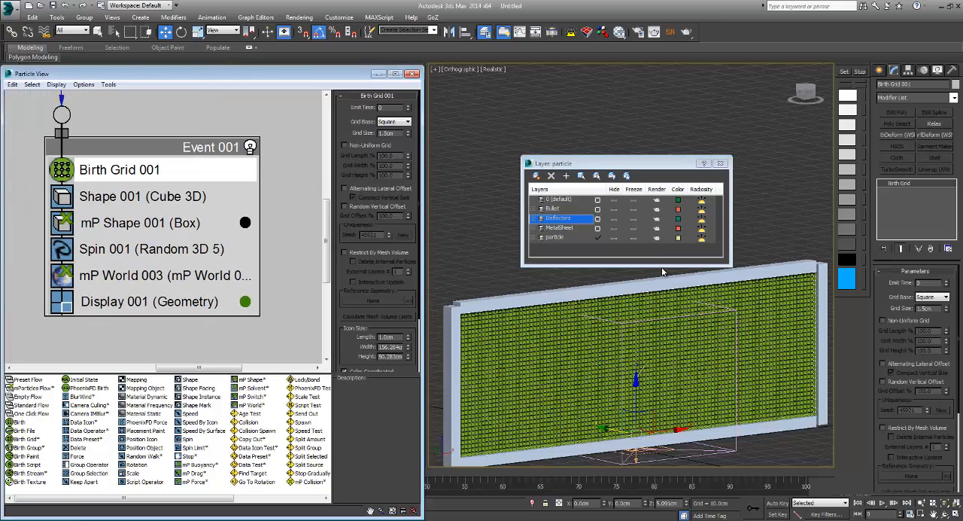
Step: Append an mP Collision test to Event 001 and place it directly above Display 001
right_click(136, 289)
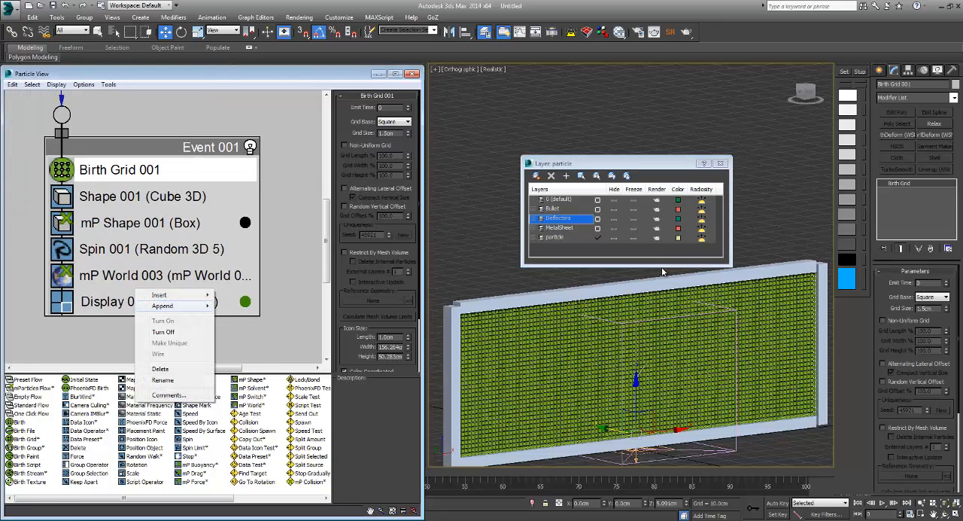
mouse_move(164, 306)
mouse_move(235, 317)
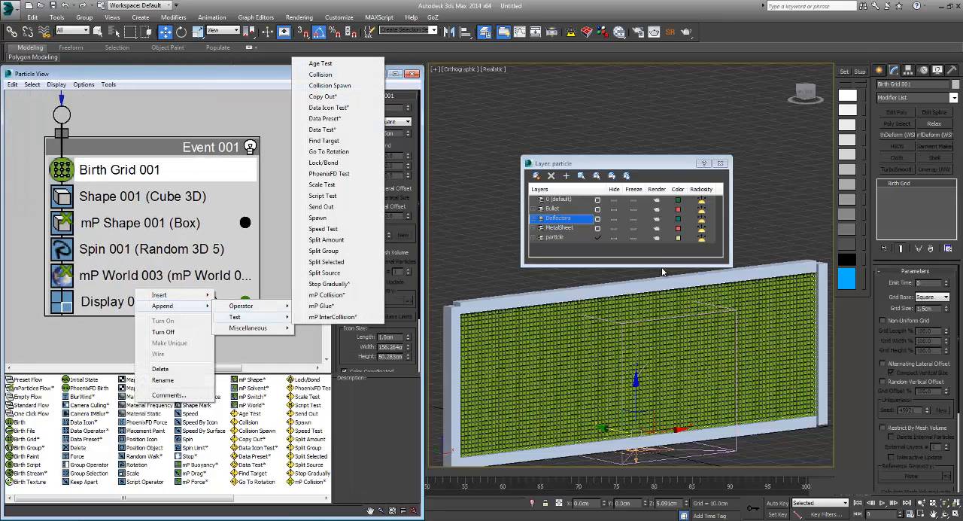
left_click(326, 294)
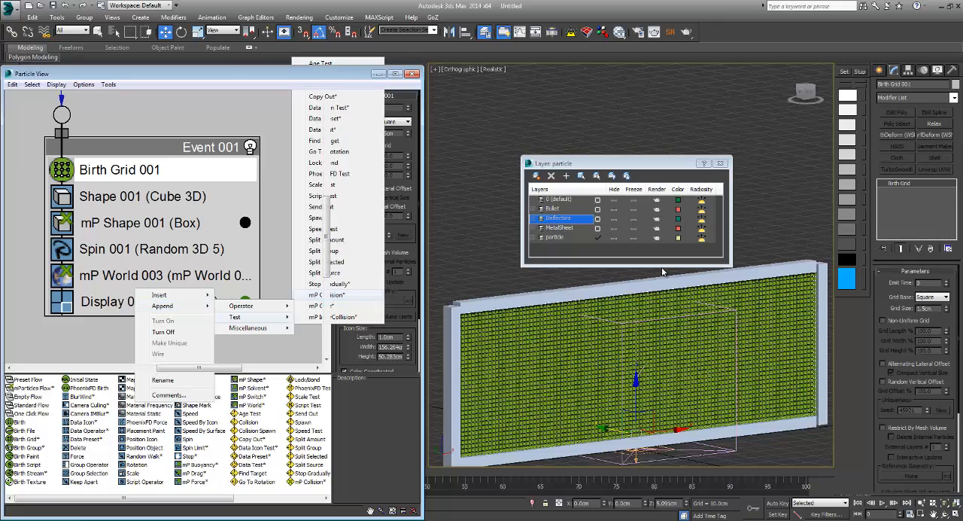
left_click(128, 328)
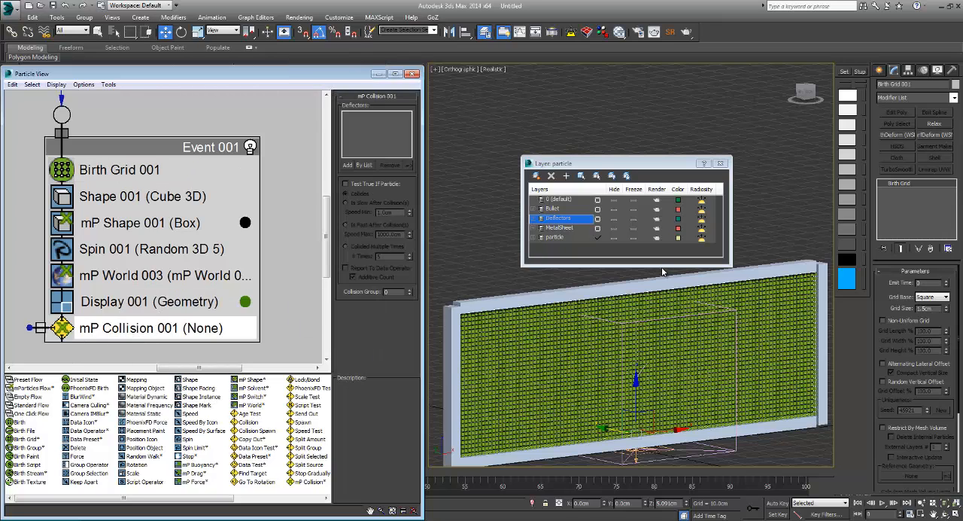
left_click_drag(129, 328, 130, 289)
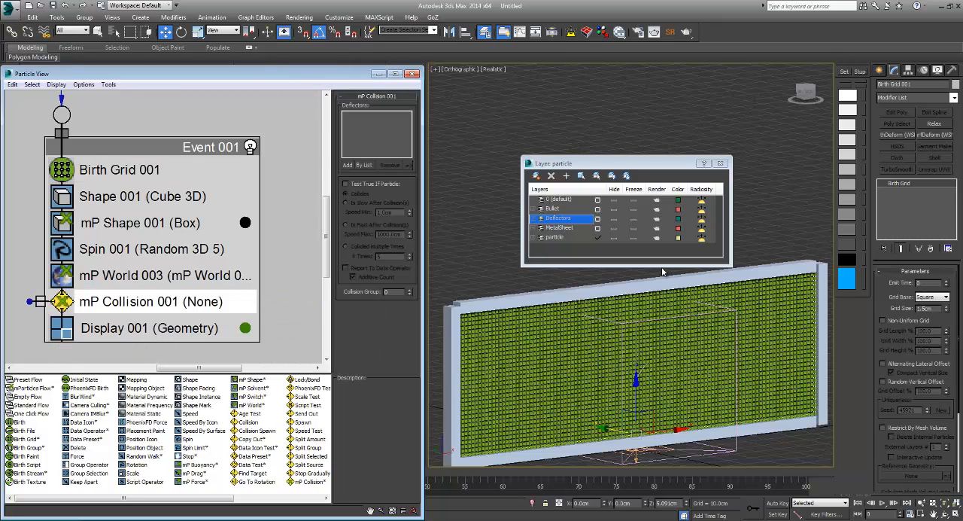
Step: Add Deflectors00 through Deflectors03 to mP Collision 001 and select the upper deflector in the viewport
left_click(364, 165)
left_click_drag(466, 216, 467, 247)
key("Return")
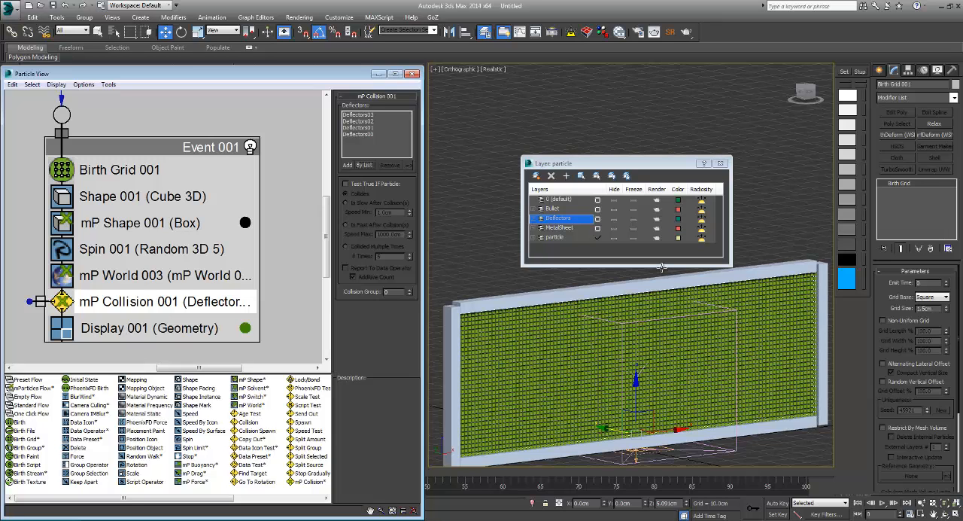
left_click(662, 272)
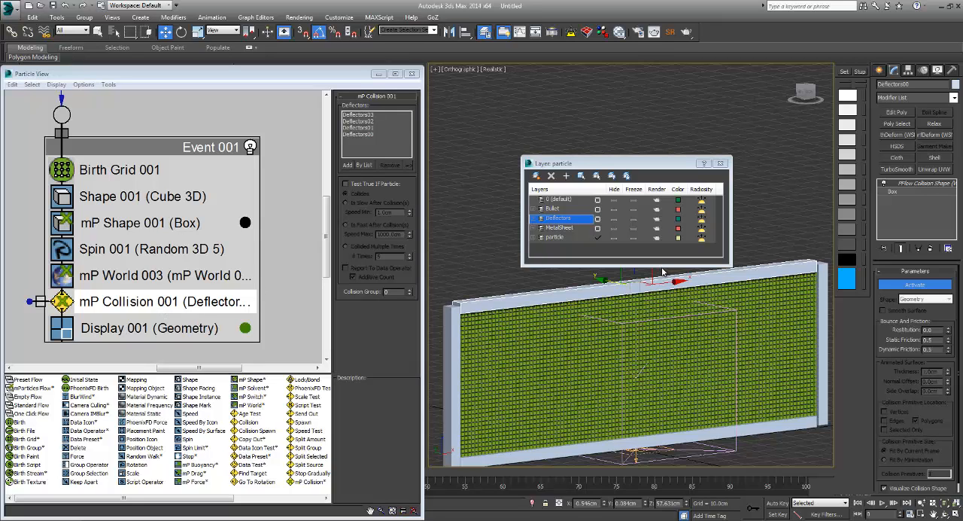
Step: Append an mP Glue test above Display 001 in Event 001 and set its binding type to Distance
right_click(188, 316)
mouse_move(216, 335)
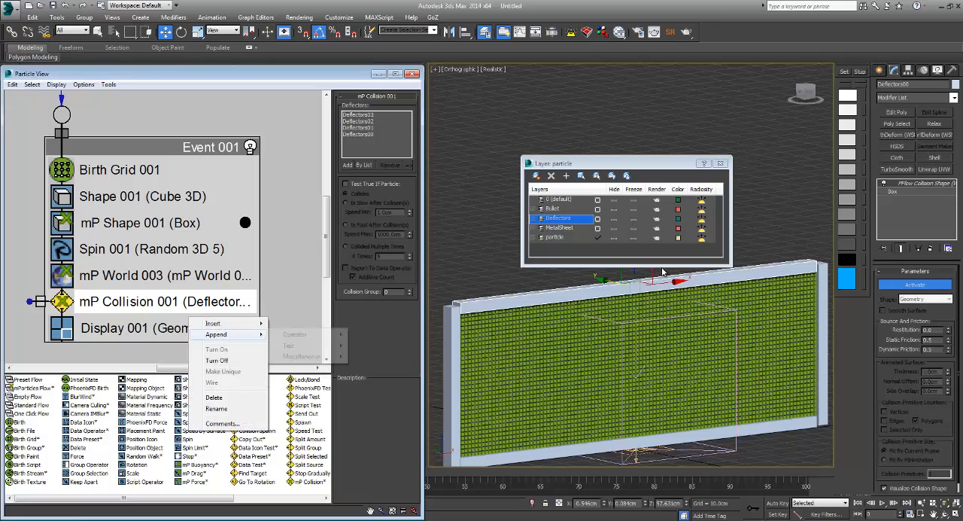
mouse_move(288, 346)
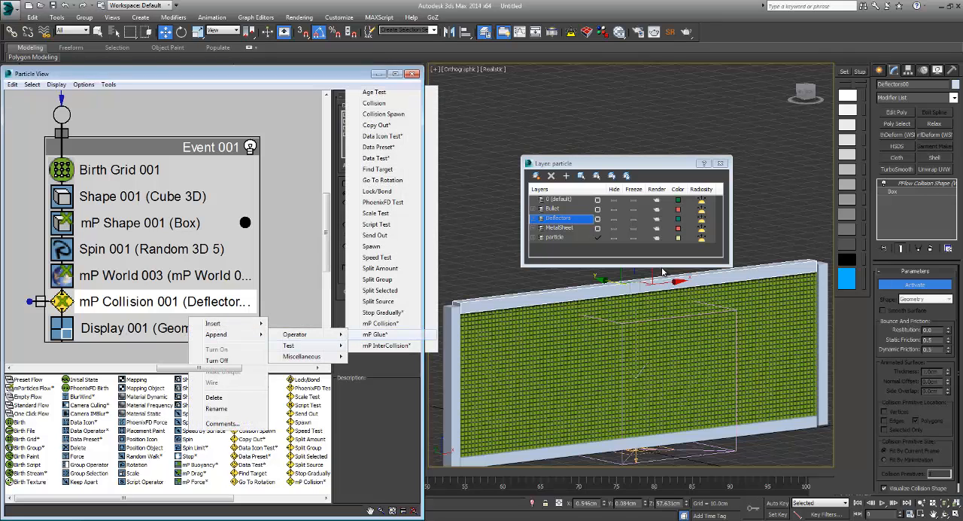
left_click(374, 334)
left_click_drag(120, 353, 263, 315)
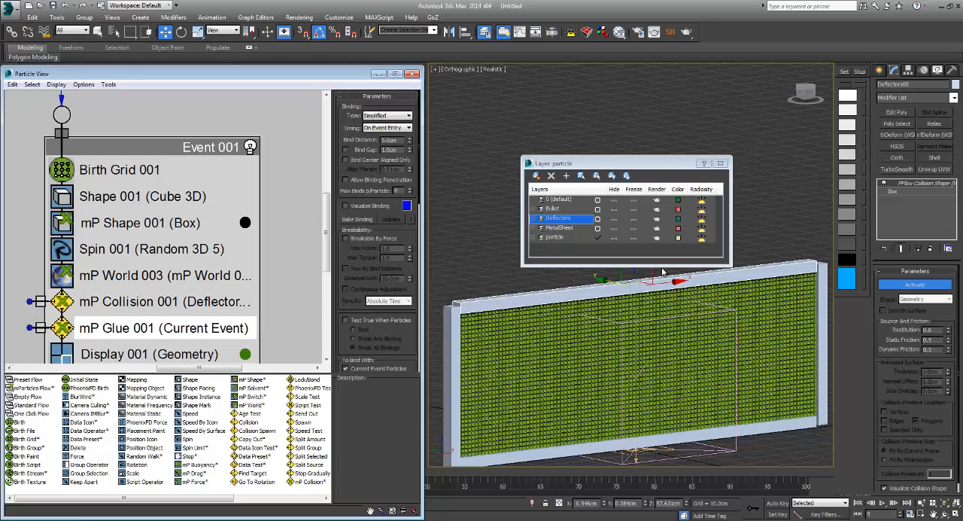
left_click(387, 116)
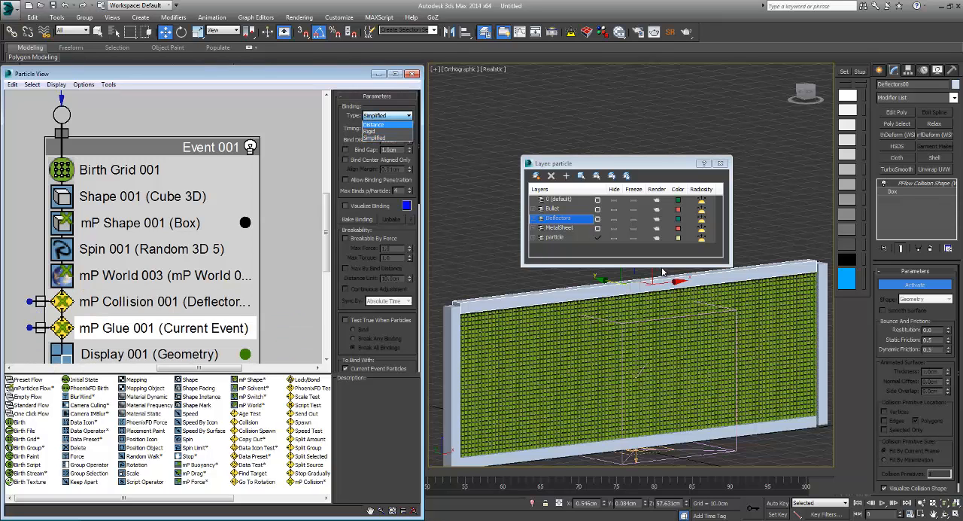
left_click(385, 125)
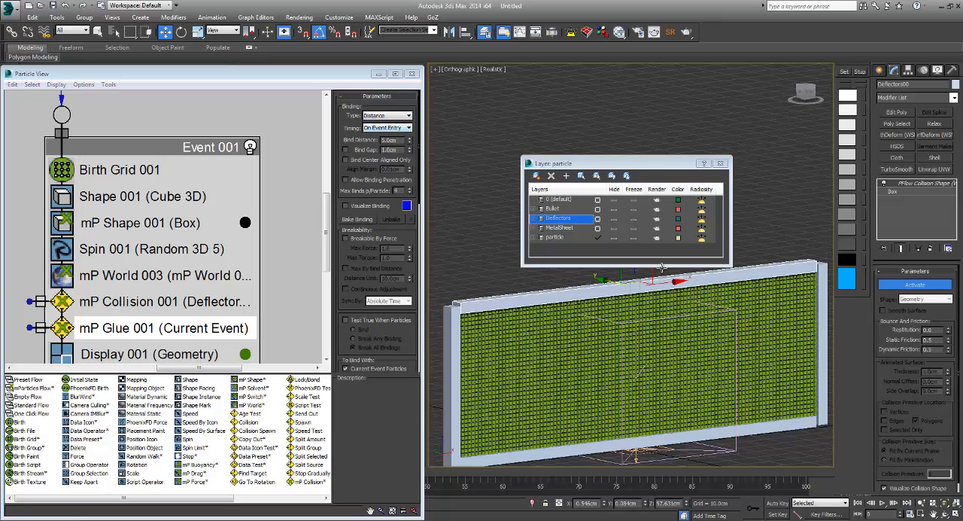
Step: Switch to the front wireframe view and move the layer dialog up, away from the middle of the particle grid
key("f")
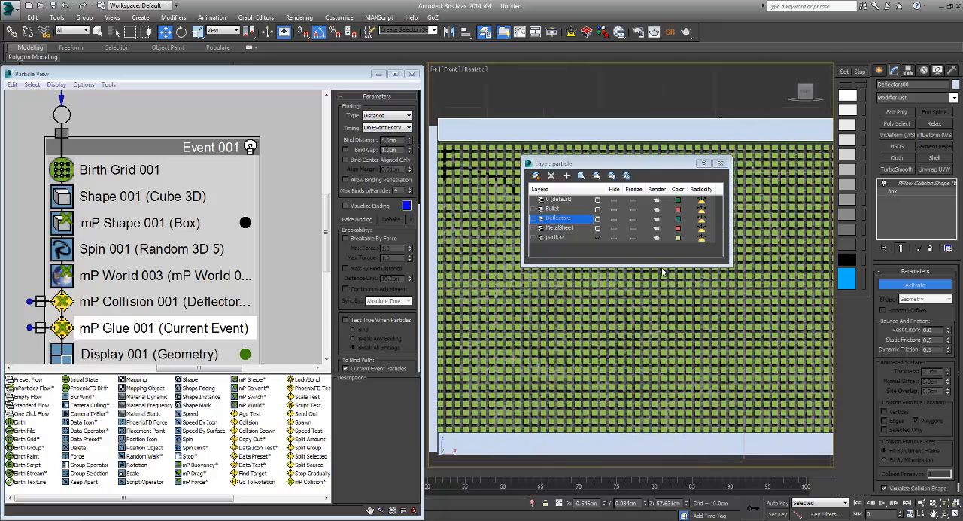
key("F3")
left_click_drag(632, 164, 682, 58)
Step: Enable binding with deflectors in mP Glue 001 and add Deflectors00 through Deflectors03
scroll(661, 268, "down", 3)
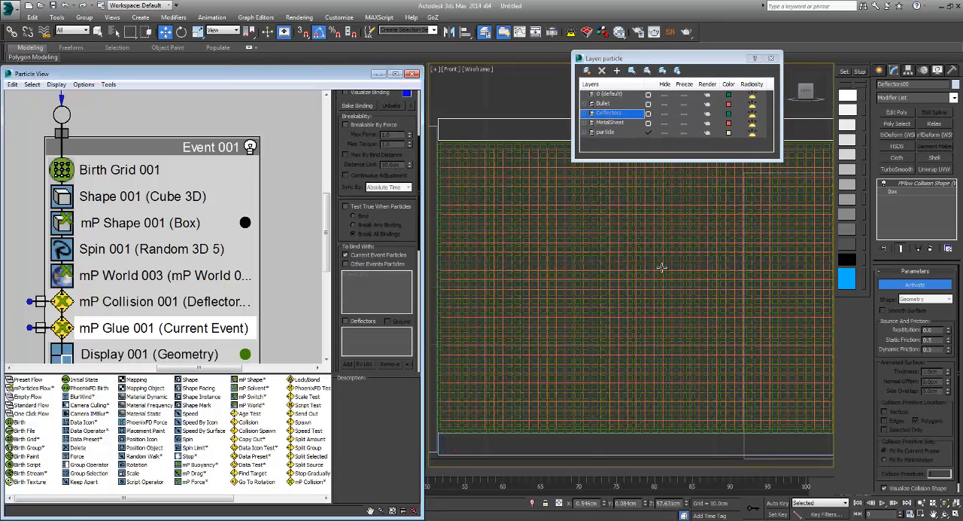
left_click(345, 322)
left_click(363, 363)
key("ctrl+a")
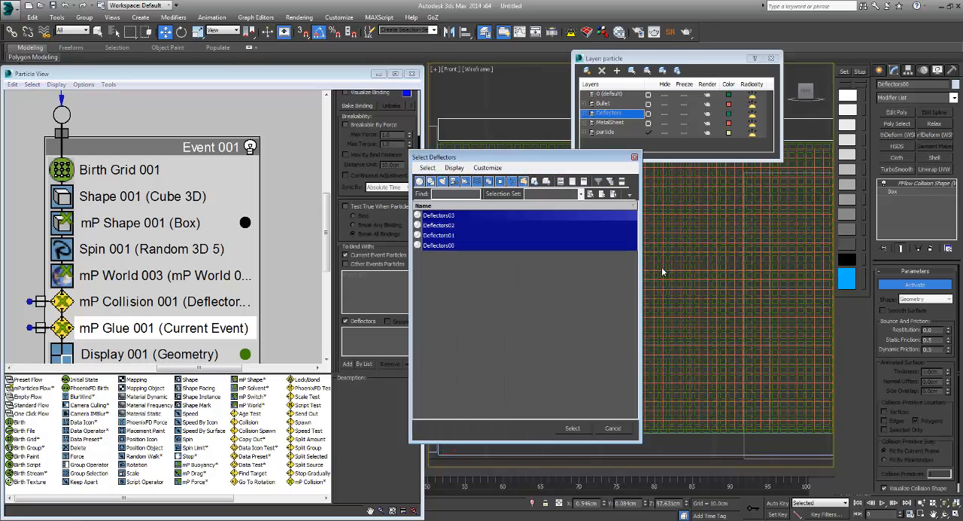
key("Return")
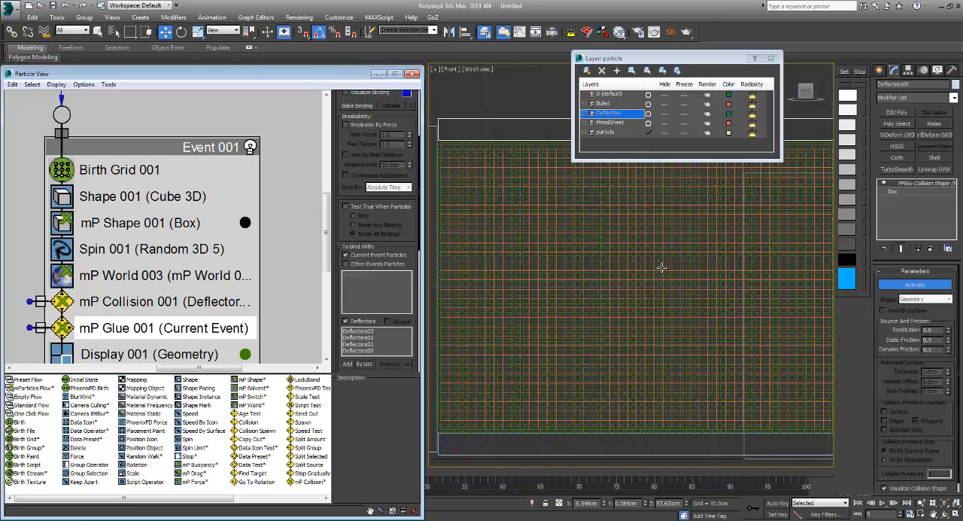
Step: Hide the Deflectors layer and move the layer dialog out of the viewport to expose the particle grid
left_click(665, 113)
mouse_move(688, 58)
left_mouse_down()
mouse_move(530, 80)
mouse_move(305, 19)
left_mouse_up()
mouse_move(663, 268)
middle_mouse_down()
mouse_move(491, 239)
mouse_move(312, 270)
middle_mouse_up()
scroll(662, 268, "down", 2)
scroll(662, 268, "up", 2)
mouse_move(662, 267)
middle_mouse_down()
mouse_move(793, 247)
mouse_move(705, 268)
middle_mouse_up()
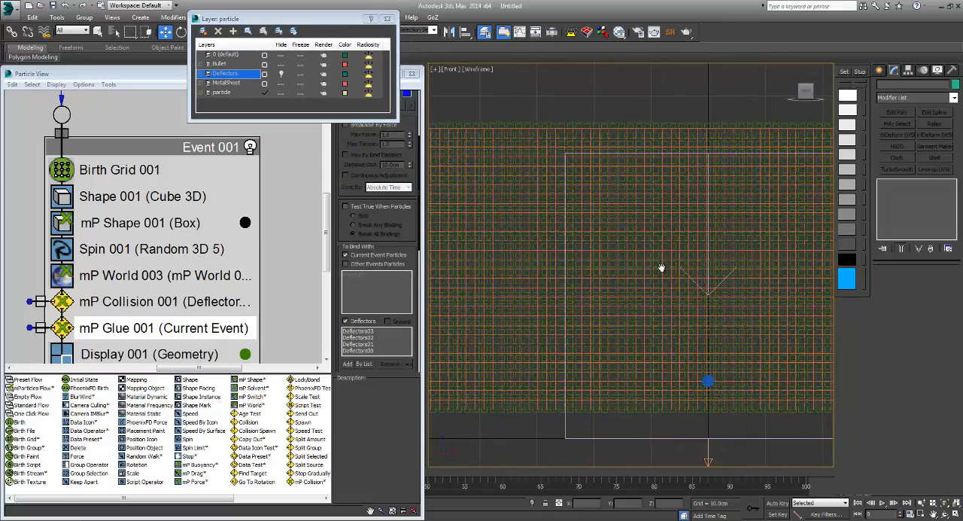
Step: Turn on Visualize Binding for mP Glue 001 and play the animation to display the bindings
left_click_drag(391, 247, 391, 302)
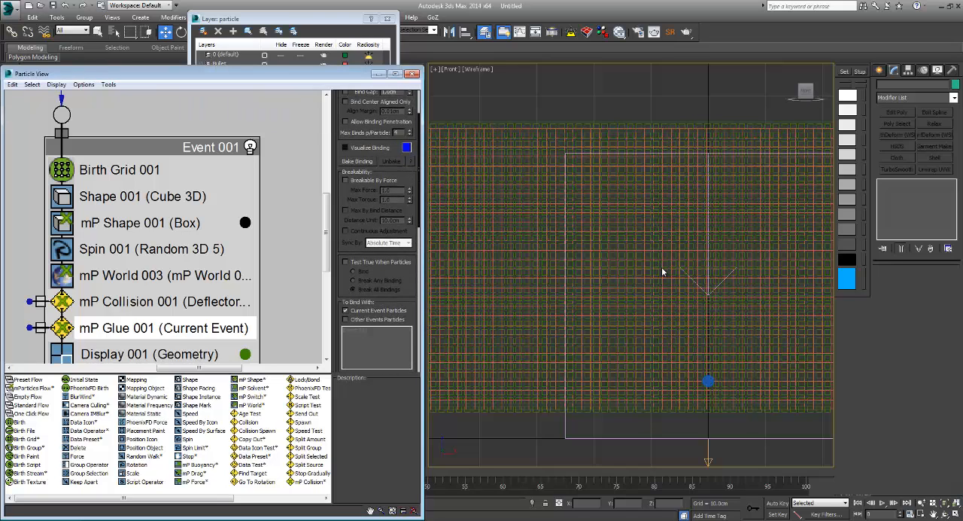
left_click(346, 147)
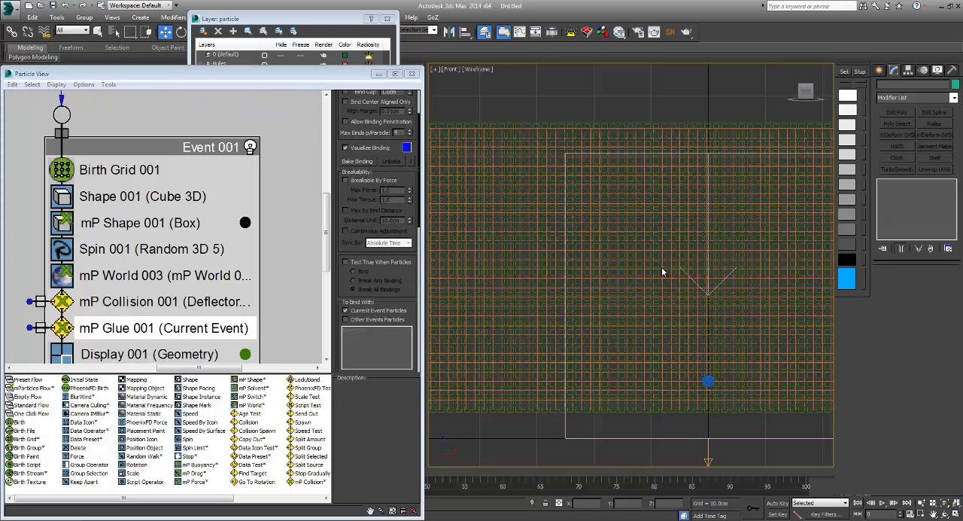
left_click(882, 502)
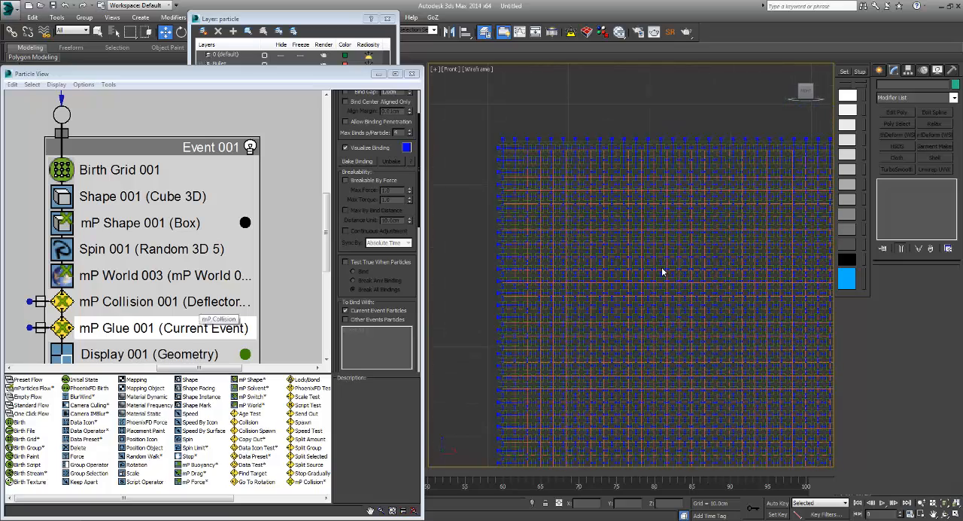
Step: Access the mP World 002 driver from mP World 003 in Event 001 and set its subframe factor to 24
left_click(151, 278)
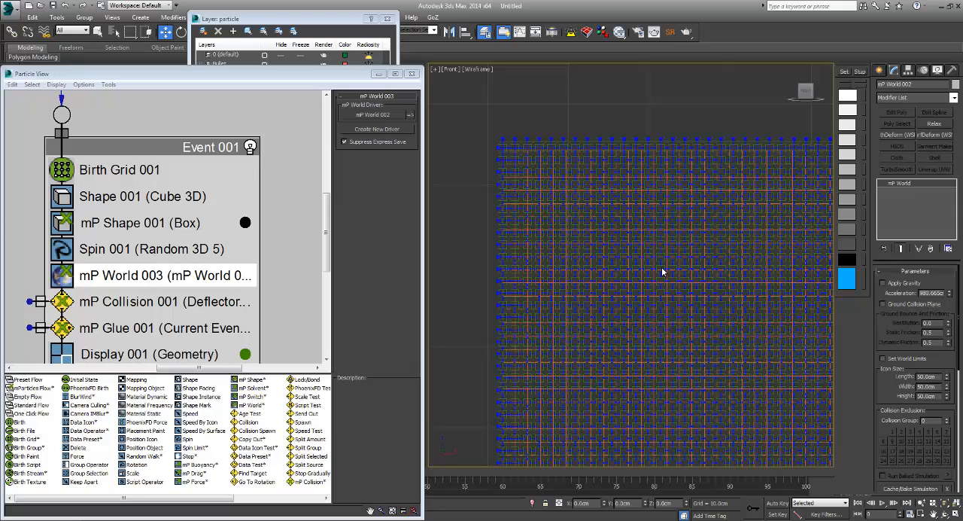
scroll(916, 378, "down", 6)
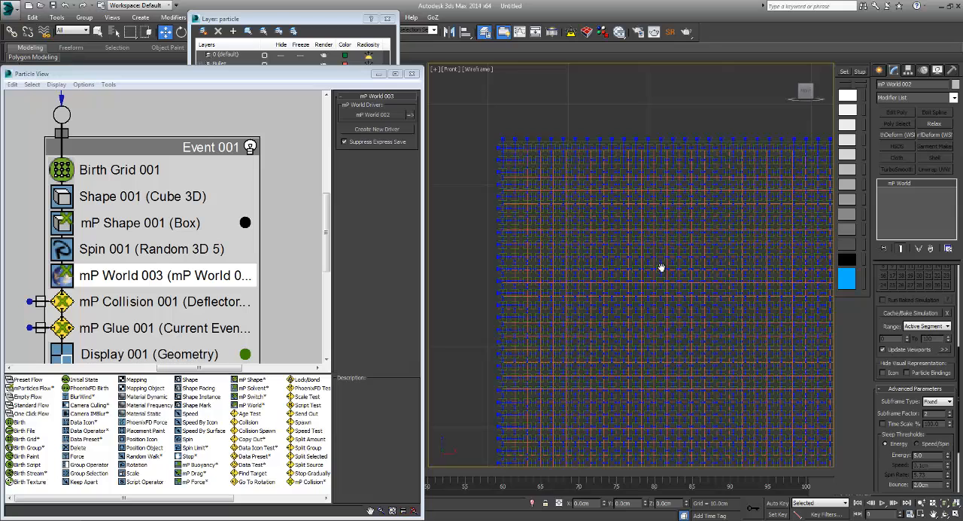
scroll(916, 378, "down", 2)
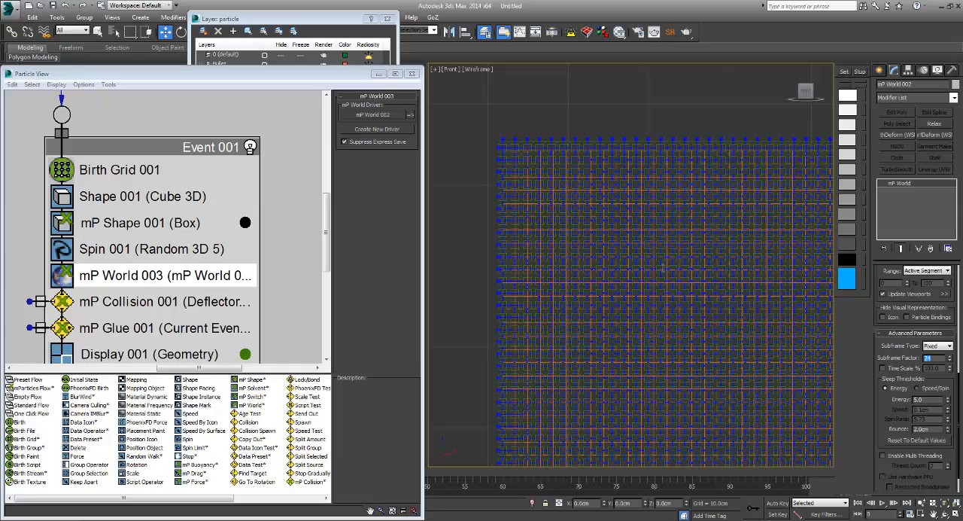
Step: Set the mP World 002 sleep thresholds to 0.01 for energy and 0.001 cm for bounce
key("Tab")
type("3.12")
key("Tab")
key("shift+Tab")
type("0.01")
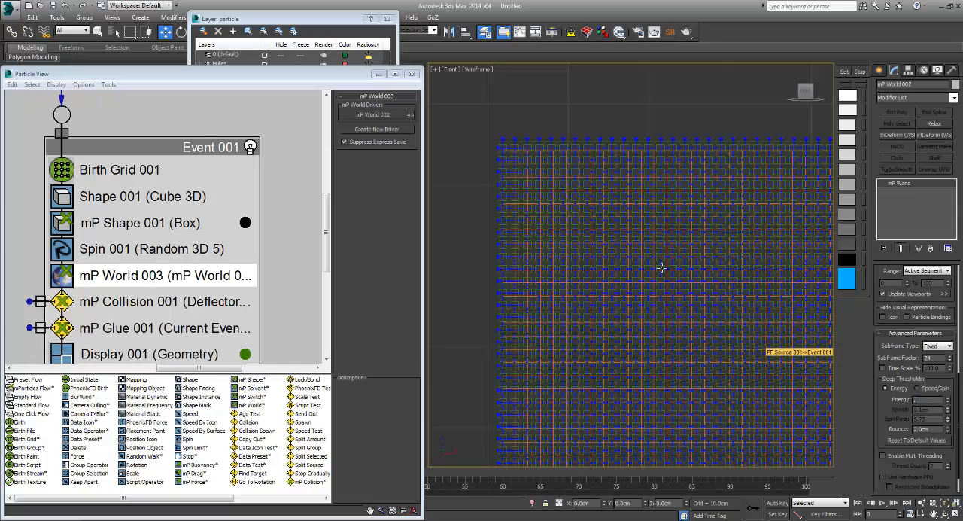
key("Tab")
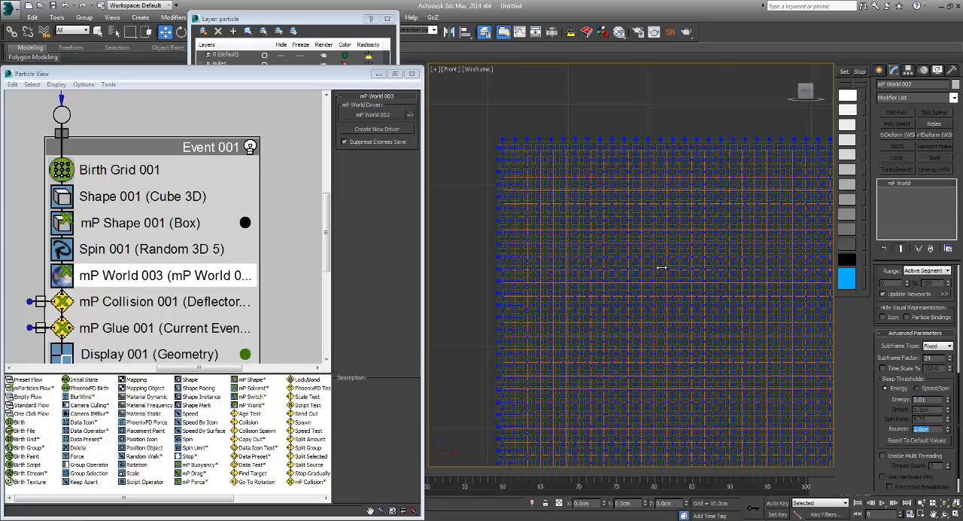
key("BackSpace")
key("Return")
Step: Enable multi threading for mP World 002 with a thread count of 4
scroll(661, 267, "down", 2)
middle_click_drag(662, 267, 753, 270)
scroll(661, 267, "up", 1)
scroll(661, 267, "up", 2)
middle_click_drag(662, 267, 535, 243)
scroll(662, 267, "down", 4)
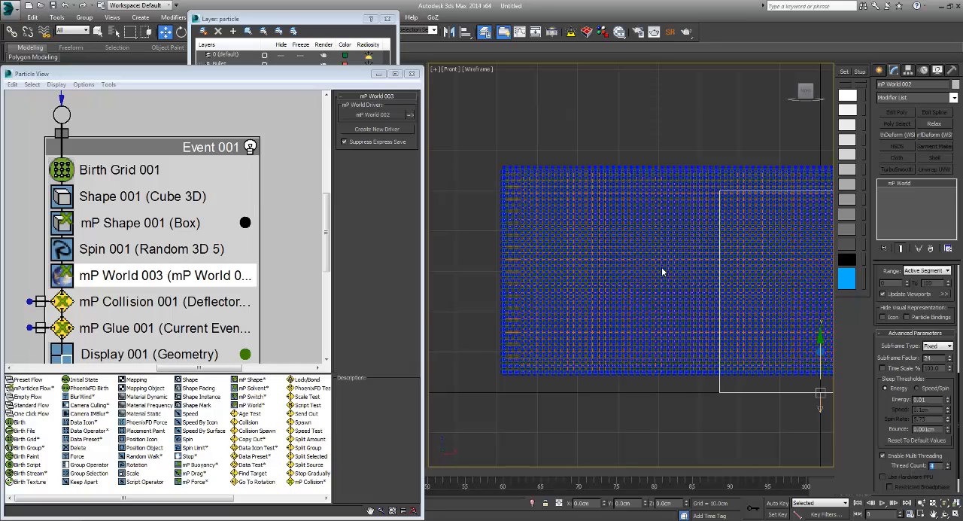
scroll(915, 376, "down", 1)
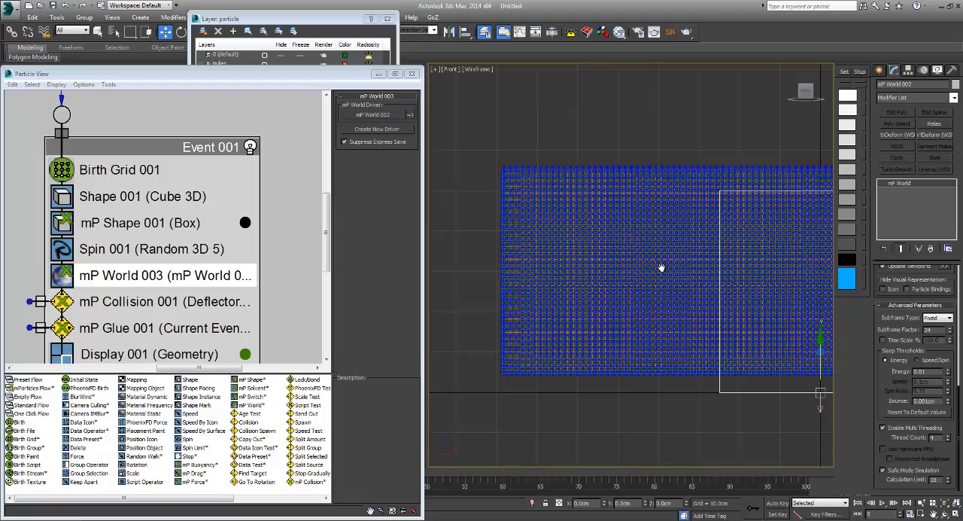
Step: Play the simulation in an orthographic view to check the glued particle sheet, stopping playback after a short run
scroll(915, 377, "up", 5)
mouse_move(661, 268)
middle_mouse_down()
mouse_move(547, 271)
mouse_move(647, 295)
mouse_move(662, 268)
middle_mouse_up()
scroll(661, 268, "down", 2)
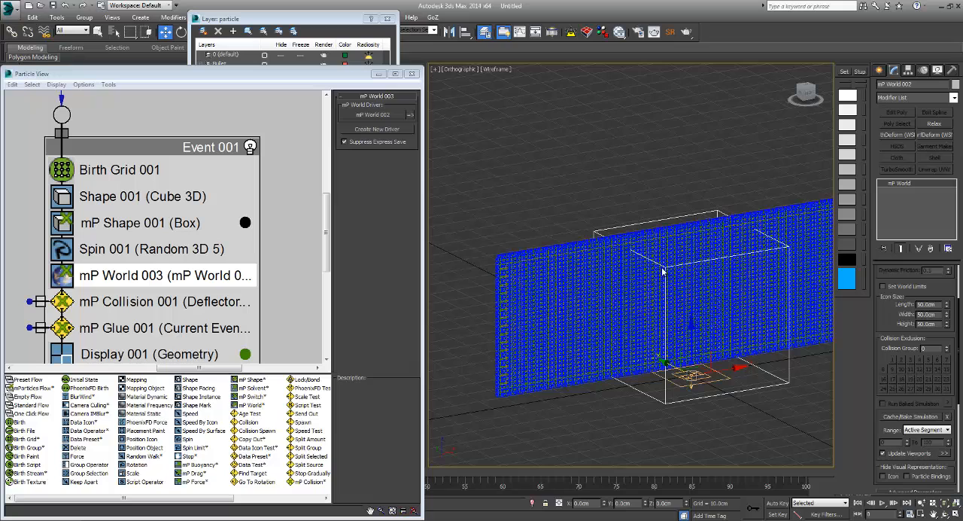
key("slash")
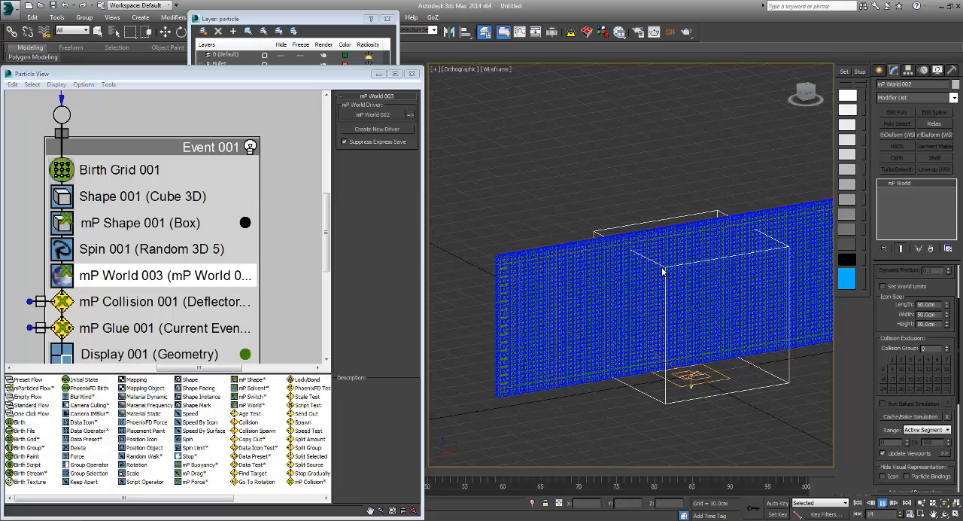
key("slash")
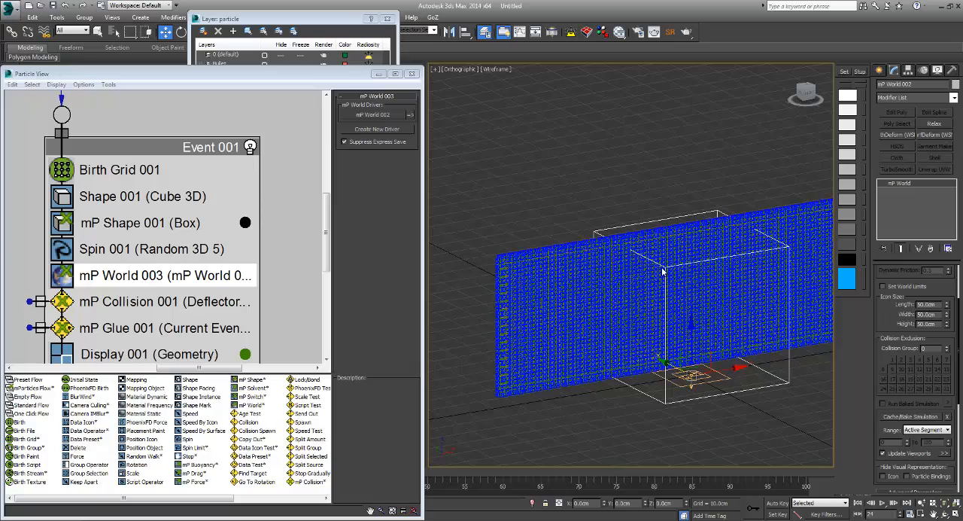
Step: Resize Particle View to half the screen beside the viewport, hide its depot, and make empty space beside Event 001
key("super+Up")
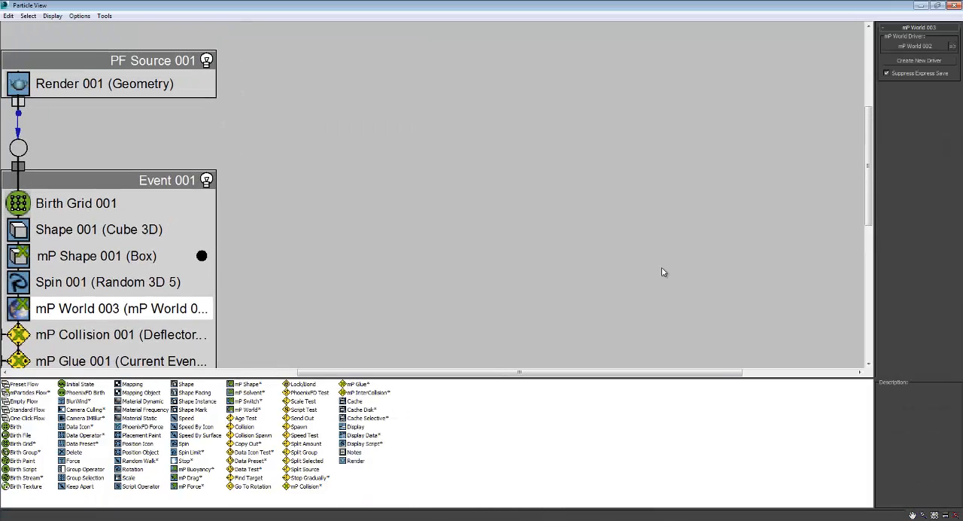
key("super+Left")
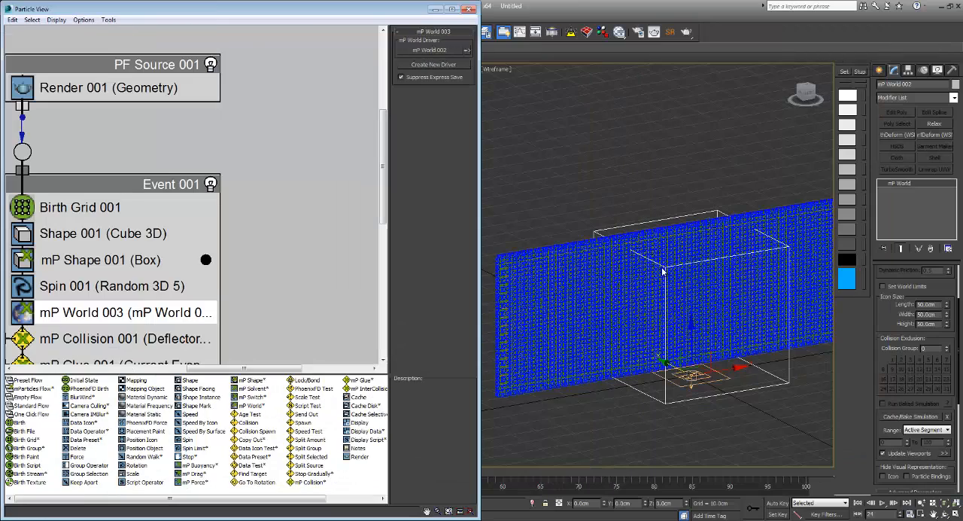
scroll(194, 195, "down", 2)
scroll(194, 196, "up", 1)
middle_click_drag(194, 195, 182, 227)
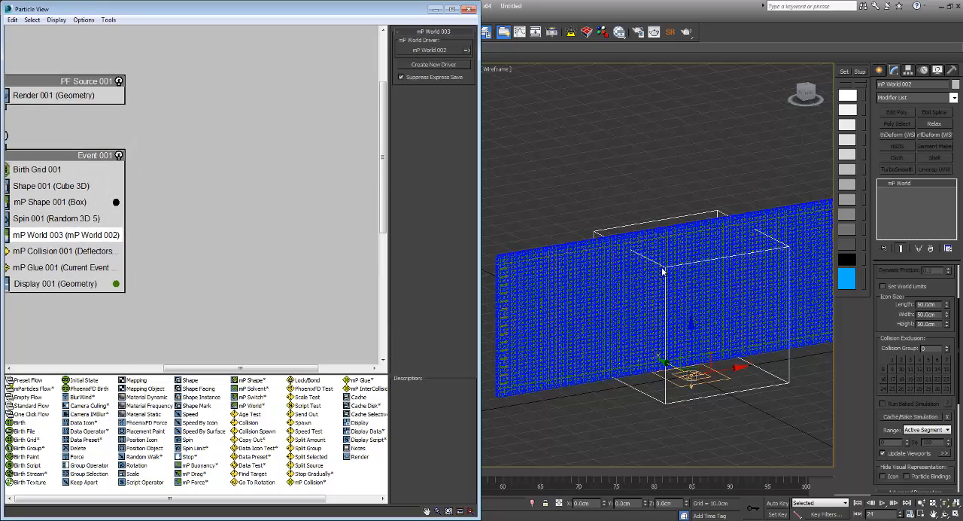
key("alt+d")
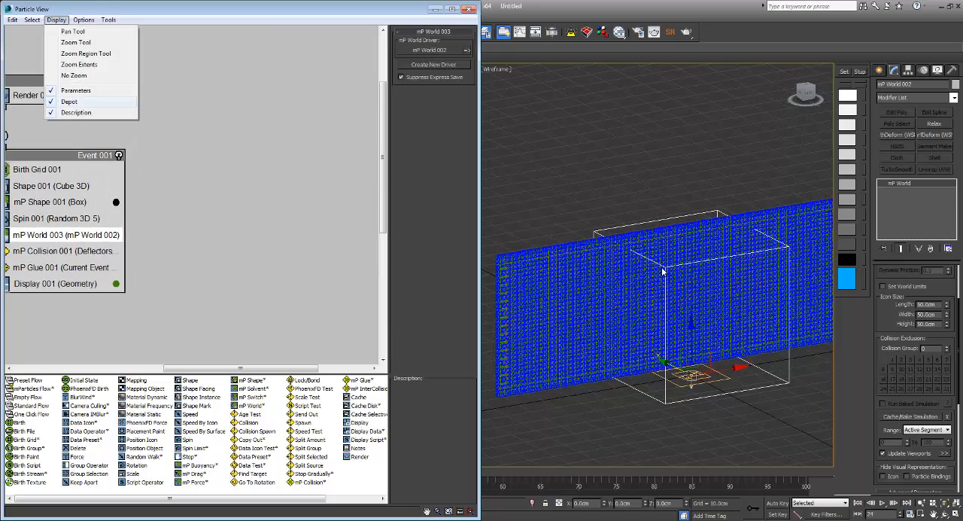
left_click(70, 102)
middle_click_drag(216, 144, 251, 122)
Step: Create a second mParticles Flow system beside the existing one and arrange PF Source 002 and Event 002
right_click(252, 122)
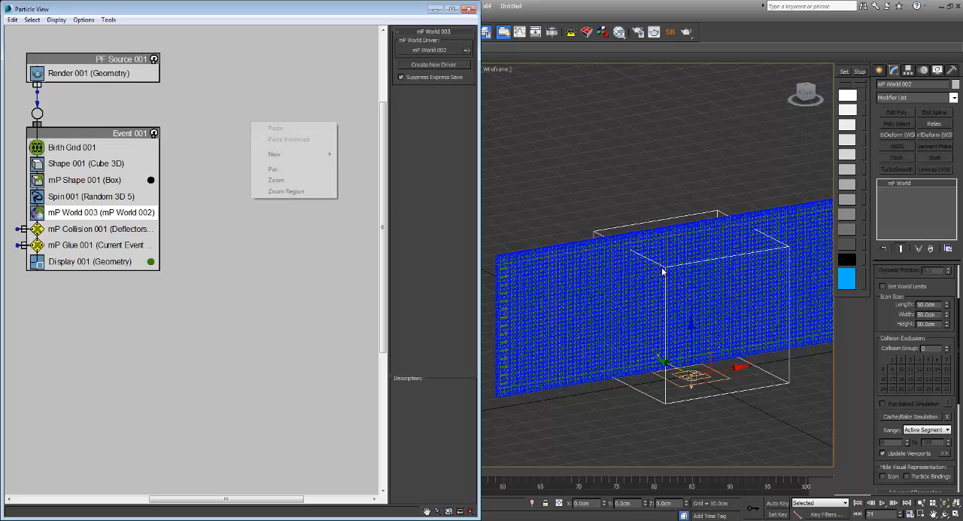
mouse_move(286, 154)
mouse_move(372, 154)
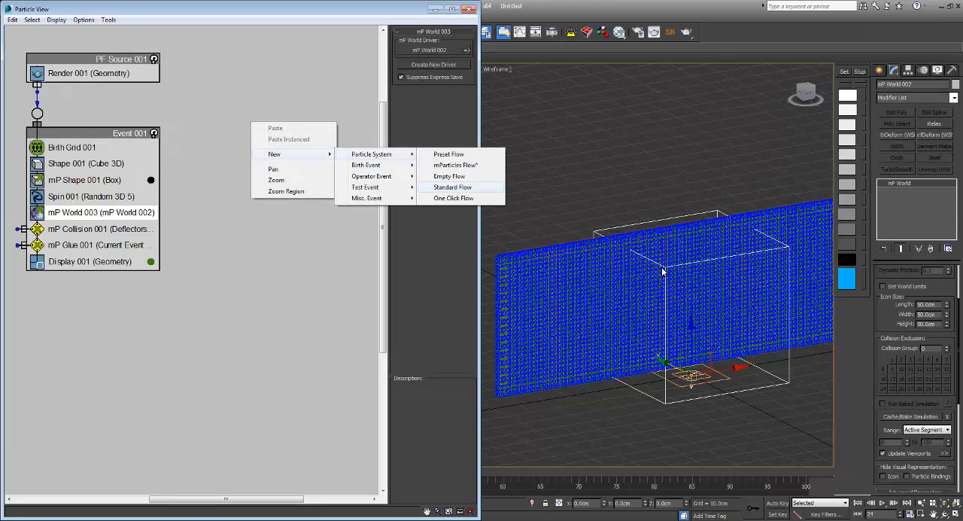
left_click(453, 187)
mouse_move(332, 180)
middle_mouse_down()
mouse_move(225, 169)
mouse_move(271, 199)
mouse_move(325, 198)
middle_mouse_up()
left_click_drag(308, 219, 253, 211)
left_click_drag(294, 145, 255, 117)
left_click(235, 225)
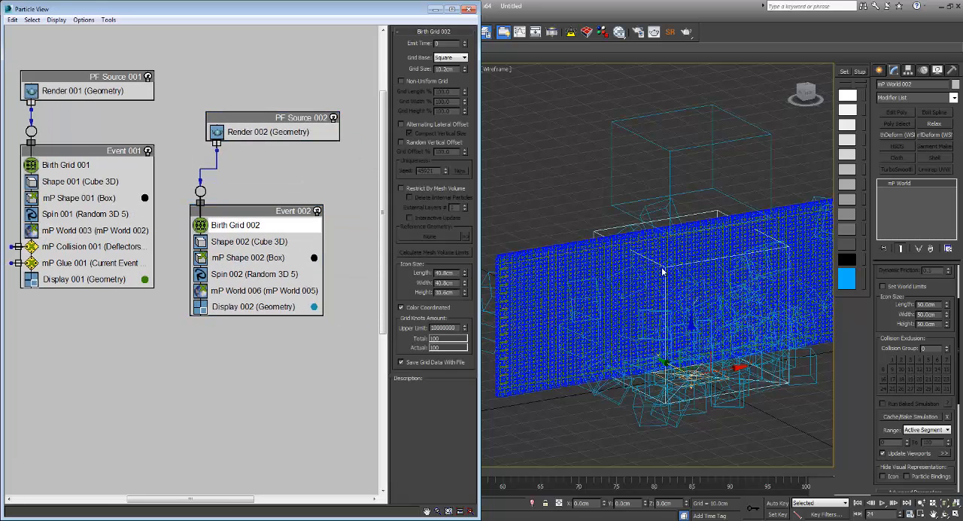
right_click(234, 225)
mouse_move(258, 233)
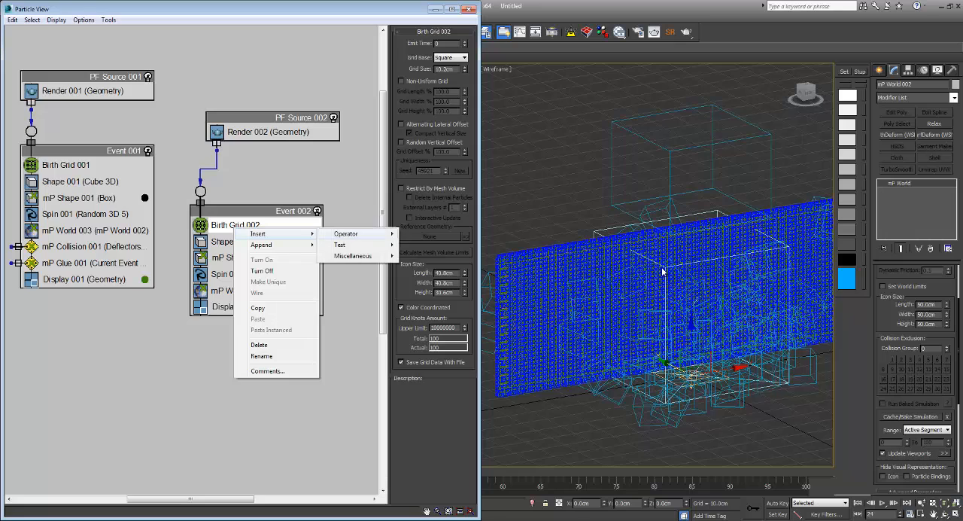
mouse_move(346, 233)
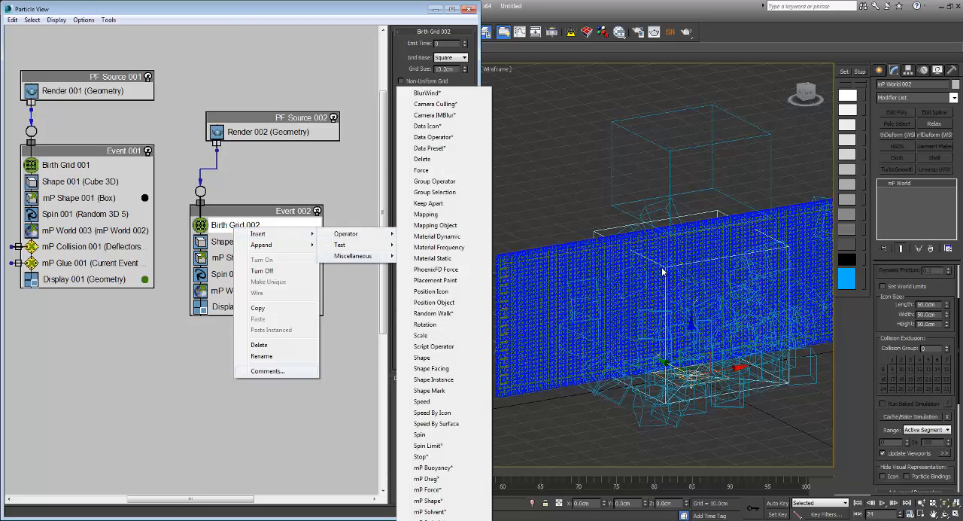
left_click(354, 320)
Step: Show the Particle View depot again and replace Birth Grid 002 in Event 002 with a Birth Stream operator
left_click(57, 20)
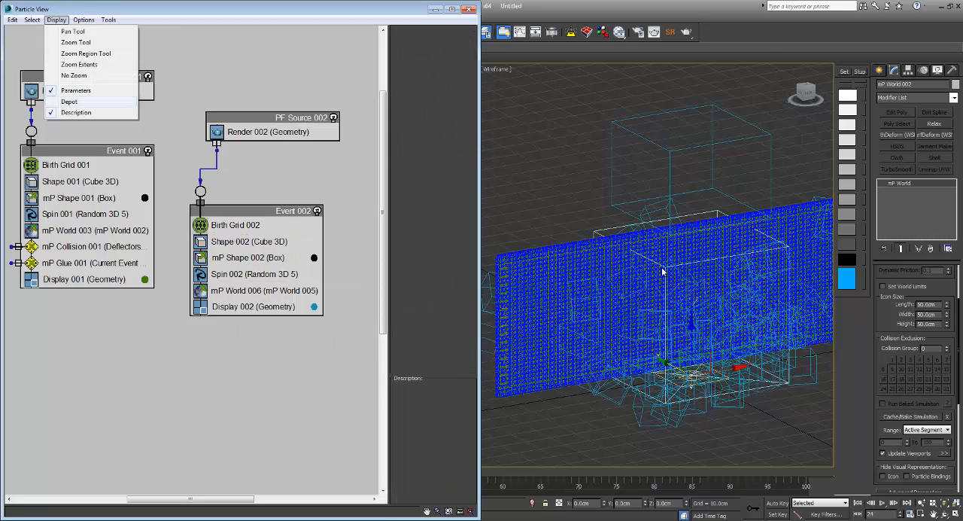
left_click(64, 102)
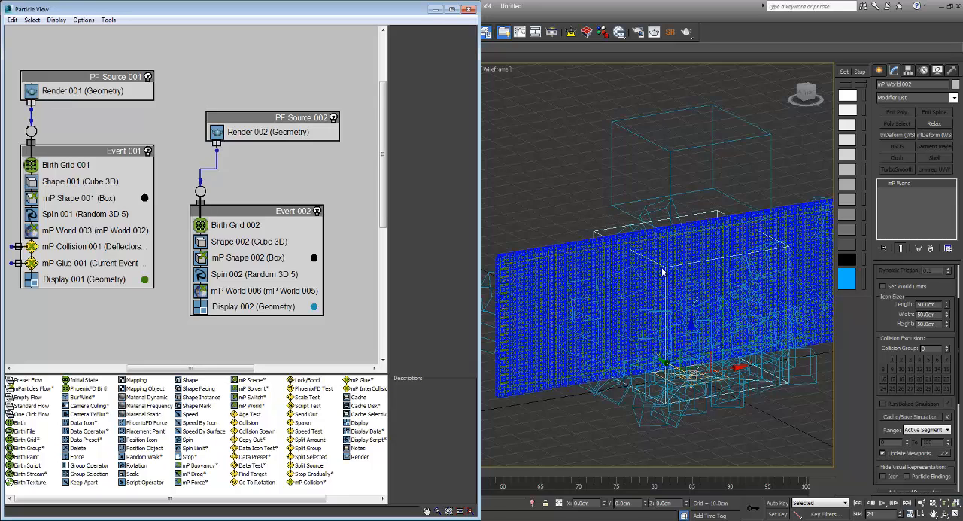
mouse_move(30, 473)
left_mouse_down()
mouse_move(226, 354)
mouse_move(233, 225)
left_mouse_up()
left_click(233, 225)
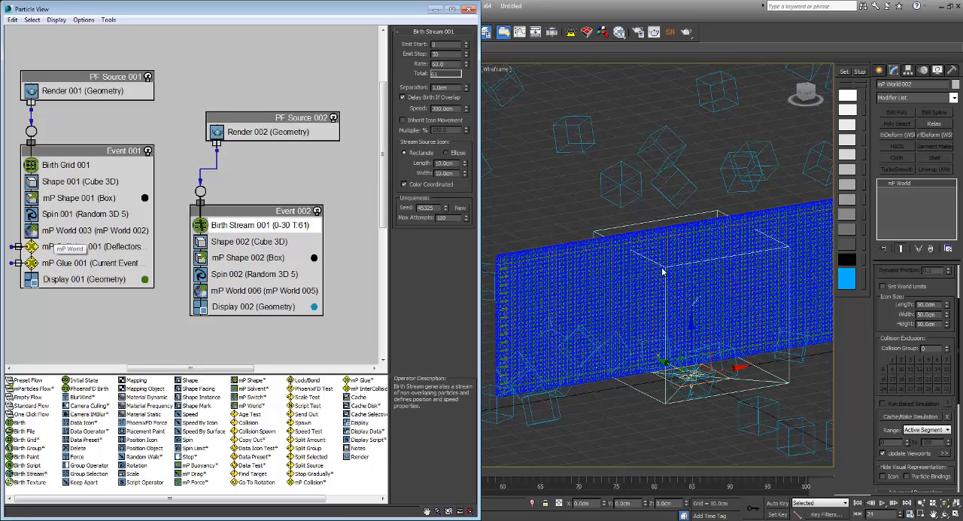
Step: Replace mP World 006 in Event 002 with a copy of Event 001's mP World operator, and return to frame 0
left_click(75, 232)
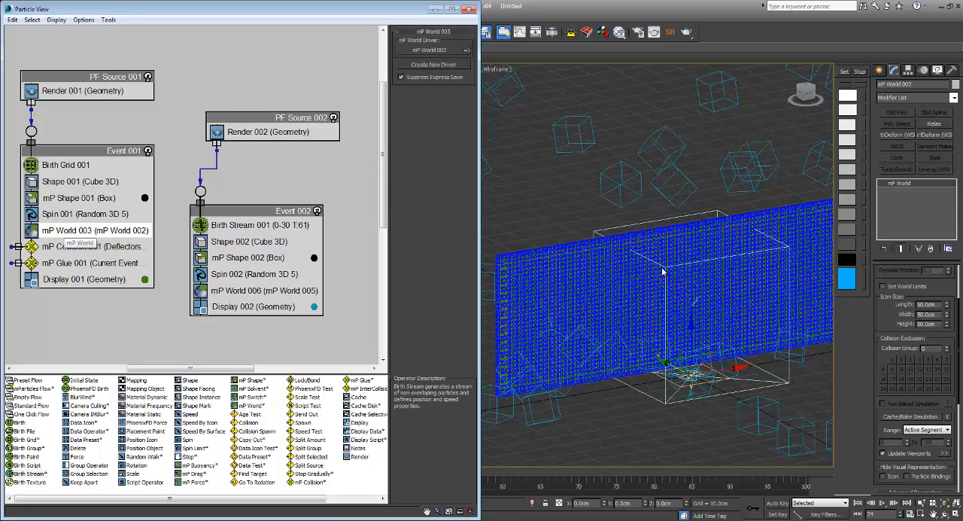
left_click(113, 324)
left_click(76, 230)
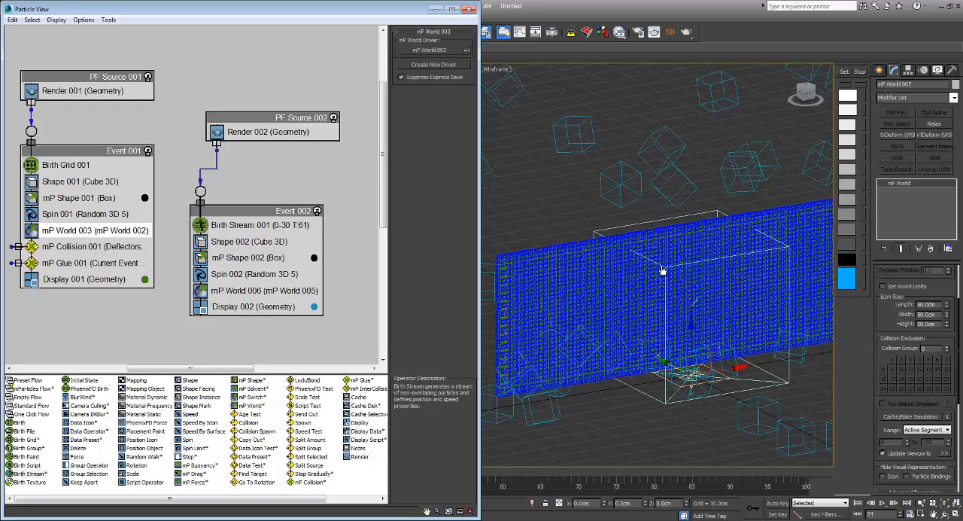
left_click_drag(71, 230, 244, 290, "shift")
left_click(212, 296)
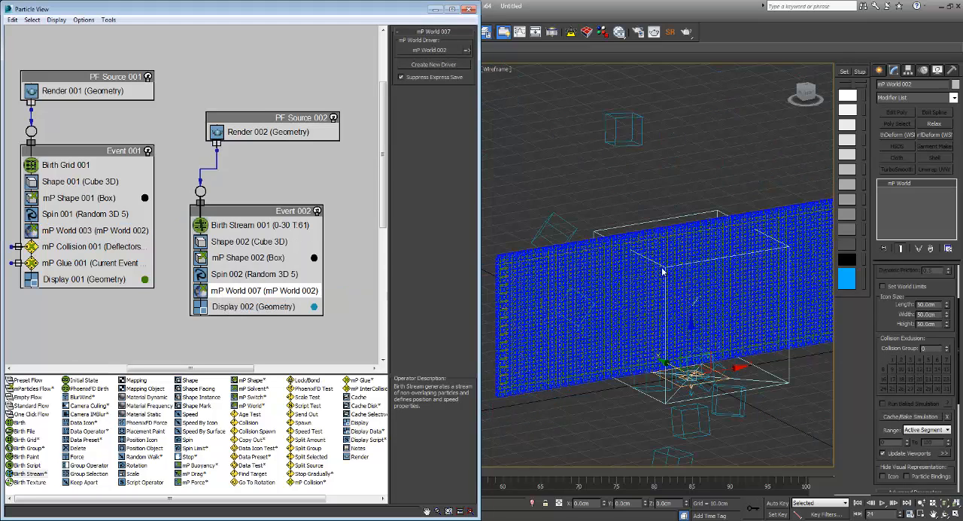
key("Home")
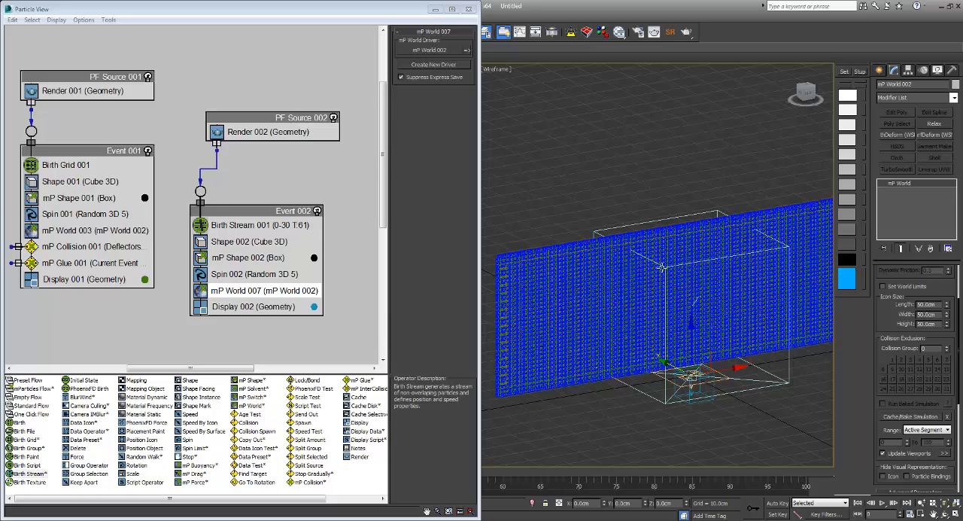
Step: Set the Birth Stream 001 source icon to Ellipse and turn off PF Source 001
left_click(255, 225)
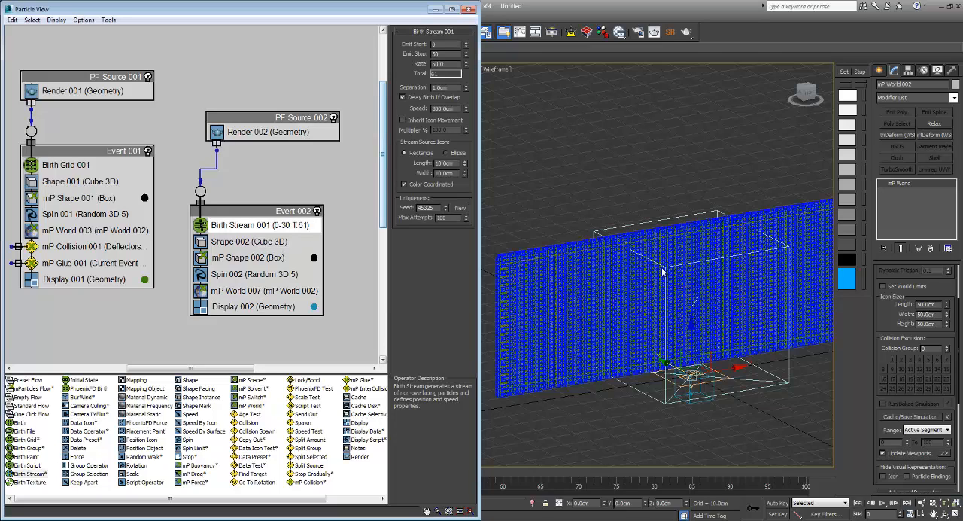
key("ctrl+z")
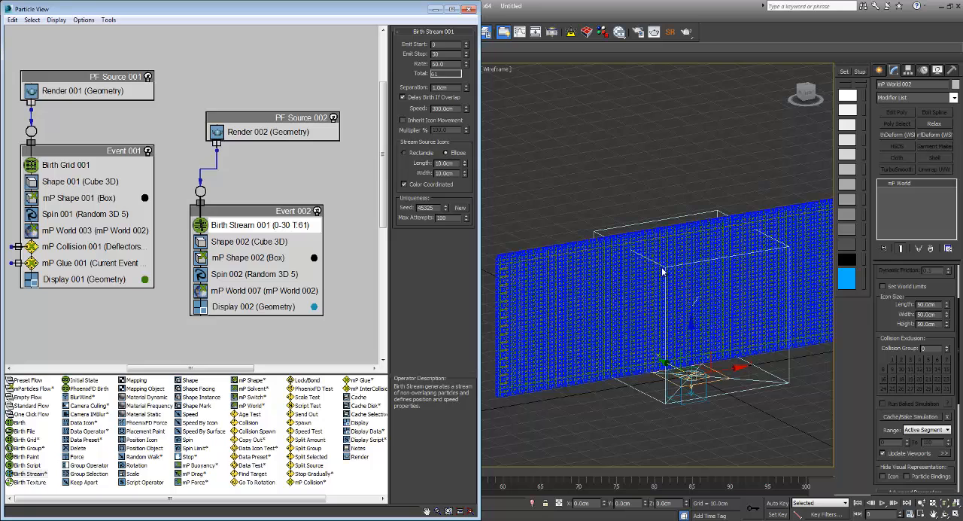
middle_click_drag(662, 271, 663, 272)
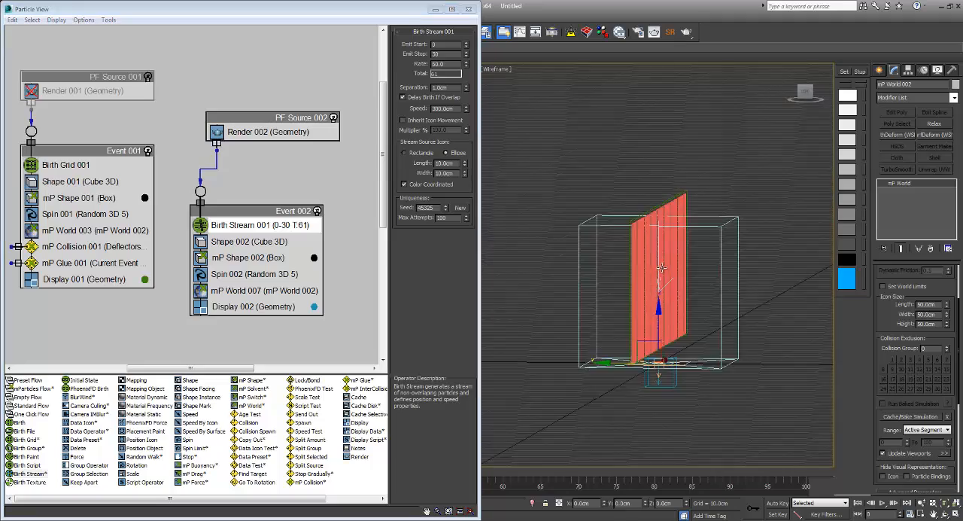
scroll(661, 268, "up", 10)
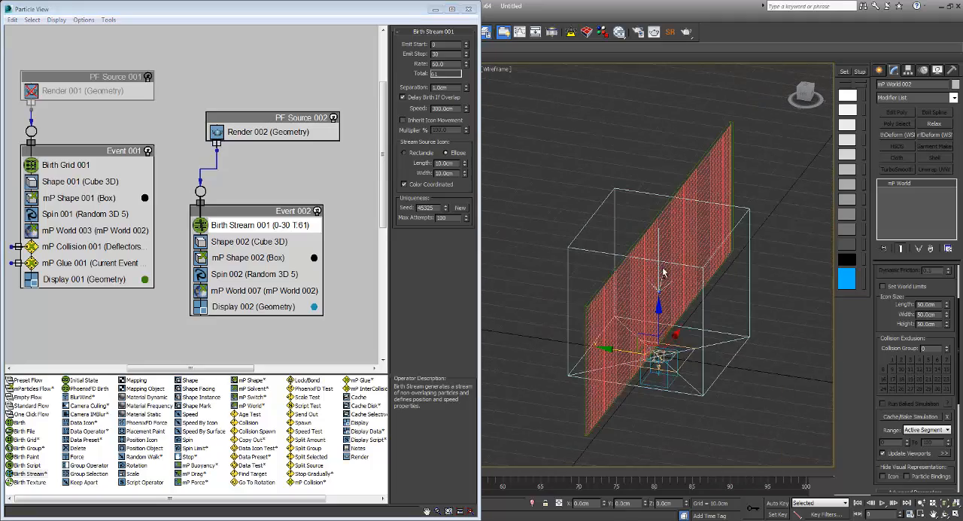
Step: Move the Birth Stream 001 icon in front of the metal sheet, at Y about -68 cm and Z about 27 cm
left_click(662, 267)
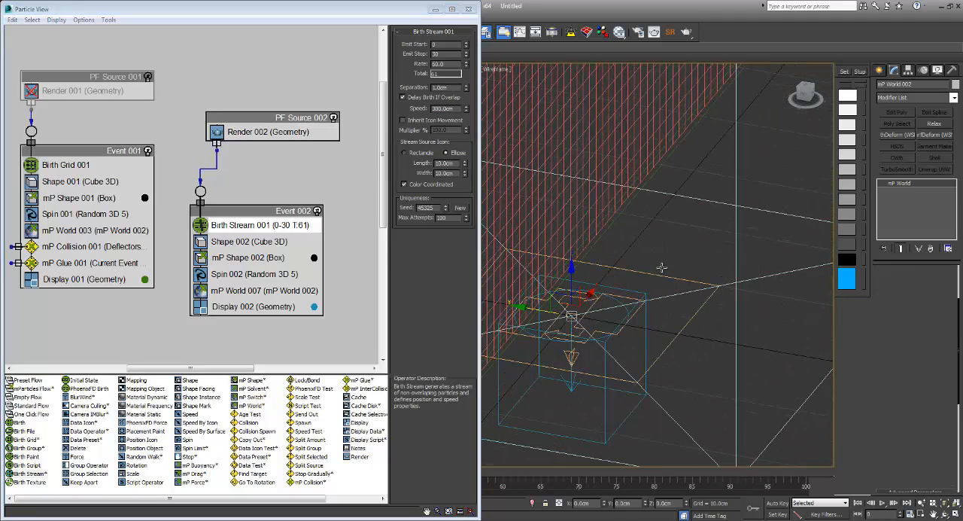
scroll(661, 267, "down", 9)
left_click_drag(605, 252, 605, 176)
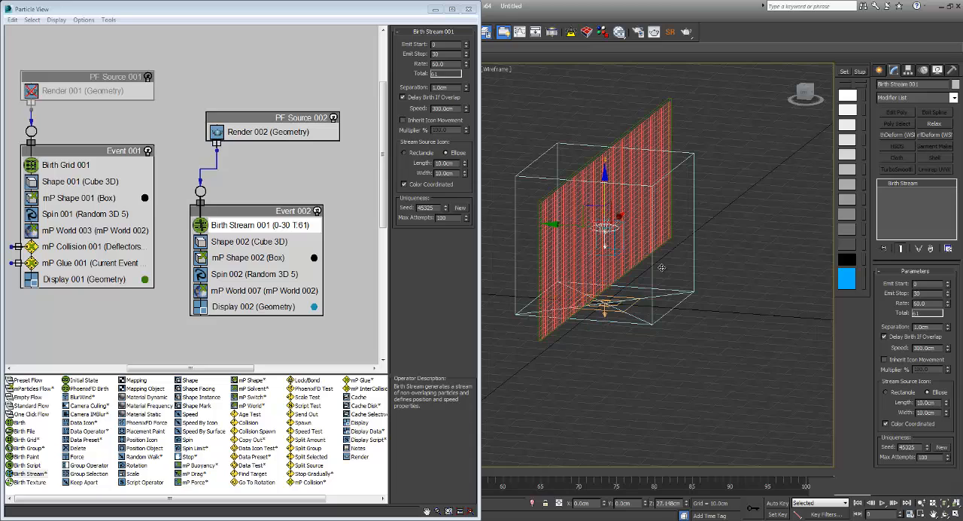
left_click_drag(574, 225, 757, 239)
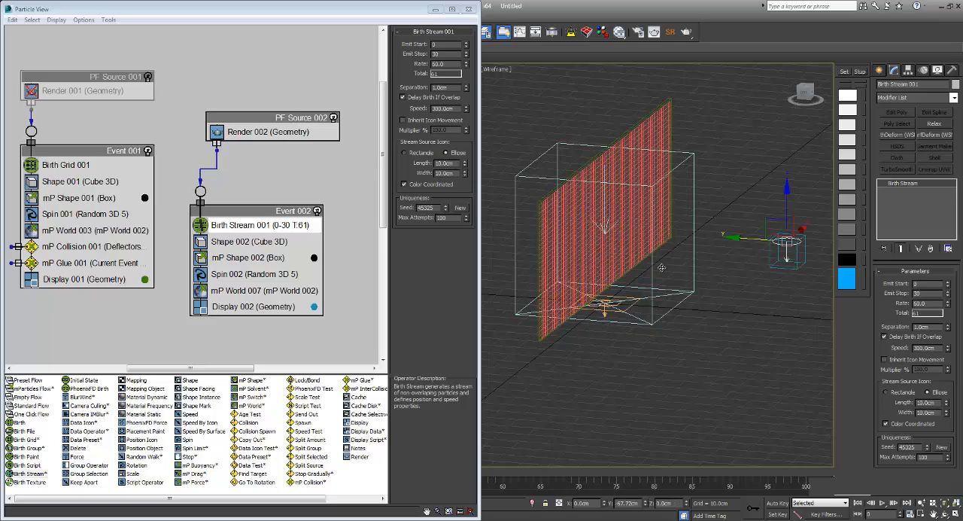
Step: Close Particle View and rotate the Birth Stream 001 icon 90 degrees about X to aim it at the sheet
key("e")
middle_click_drag(662, 267, 588, 270)
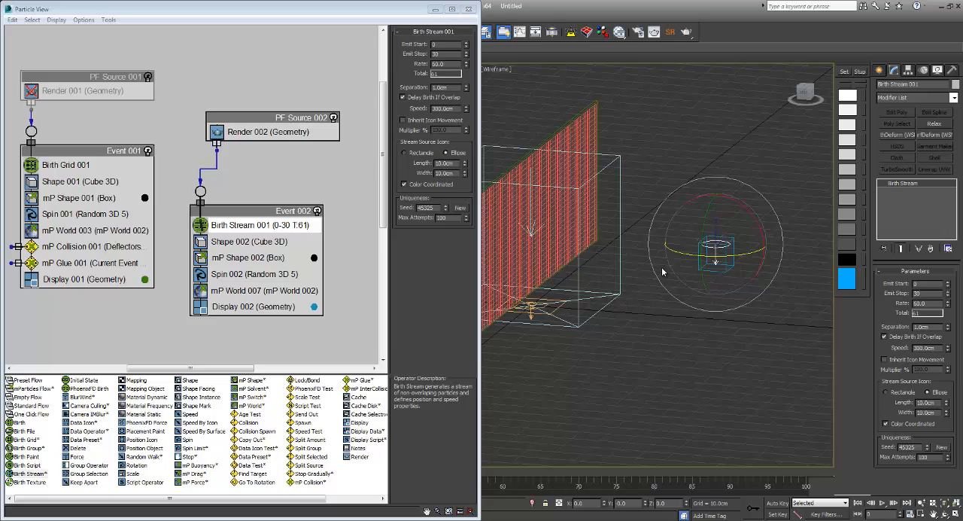
key("6")
left_click_drag(293, 19, 281, 114)
left_click_drag(749, 212, 774, 254)
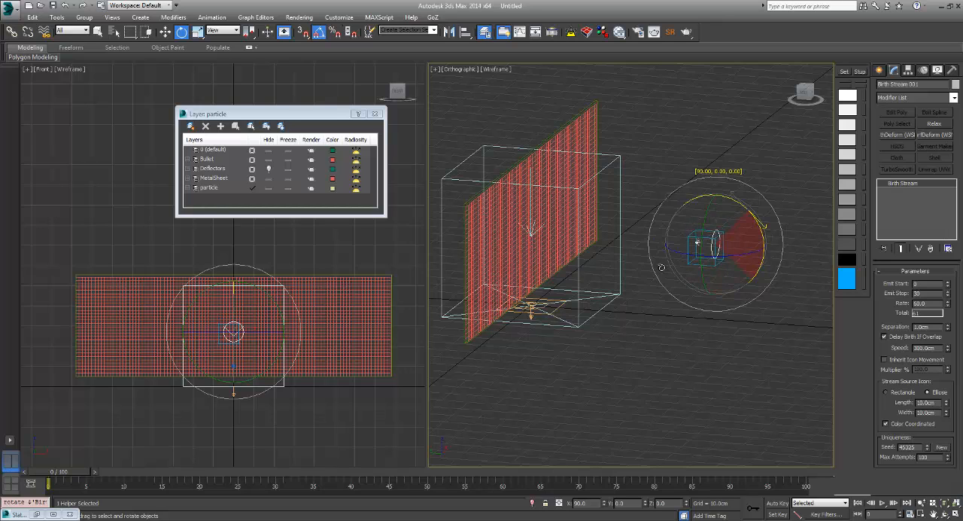
Step: Enable Auto Key and, in the top view at frame 0, move the Birth Stream icon to X about -77 cm
key("t")
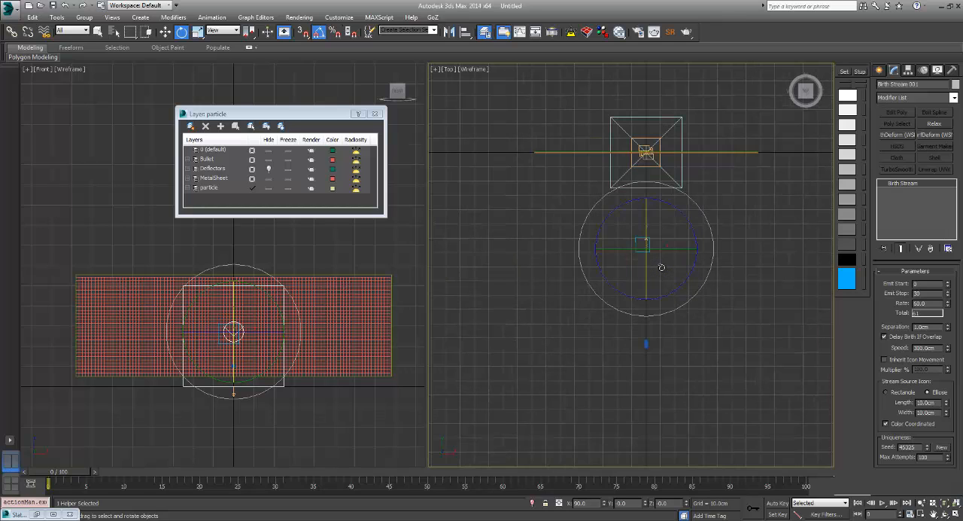
key("n")
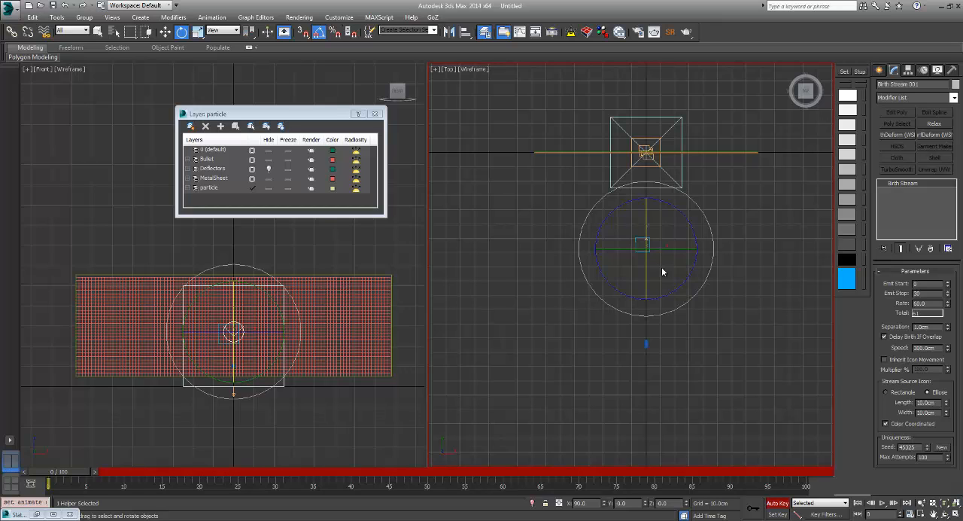
key("w")
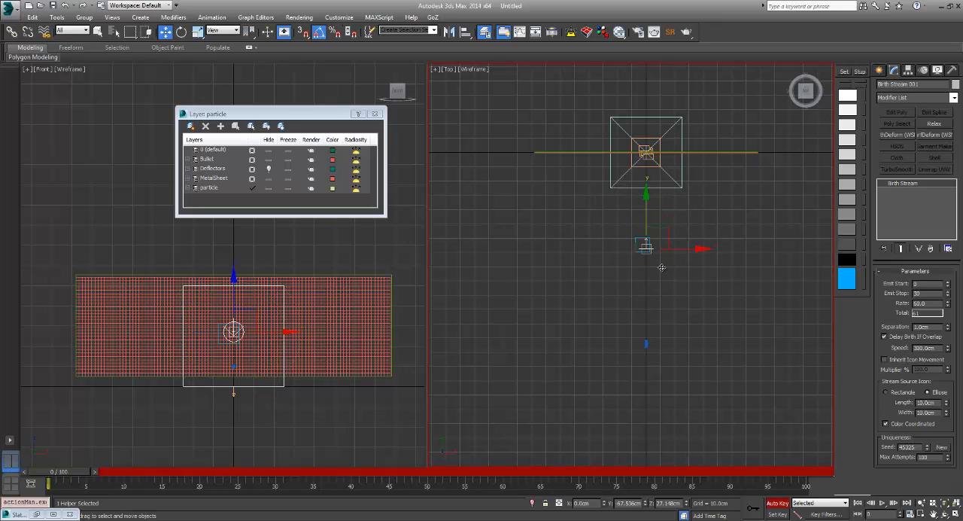
left_click_drag(678, 248, 554, 248)
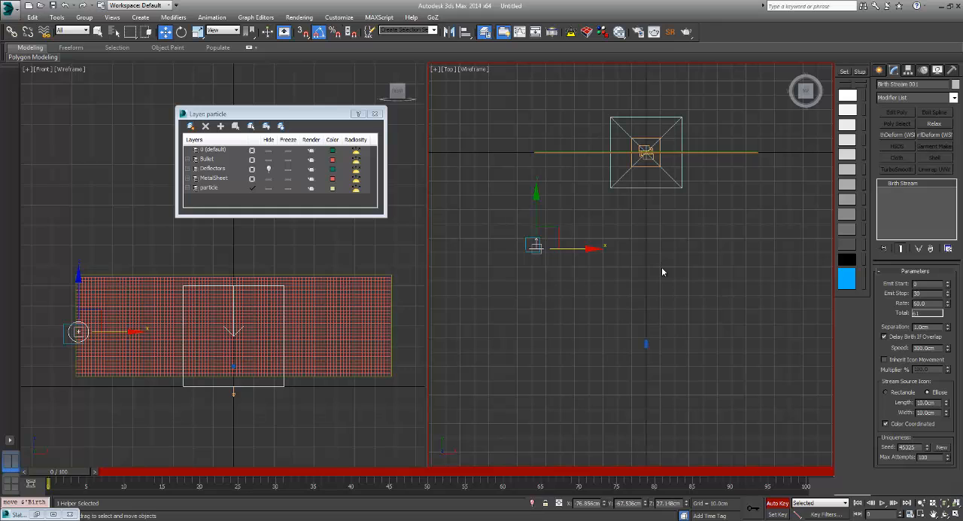
Step: Turn off PF Source 002 and animate the Birth Stream icon to X about 78 cm at frame 100
key("End")
key("w")
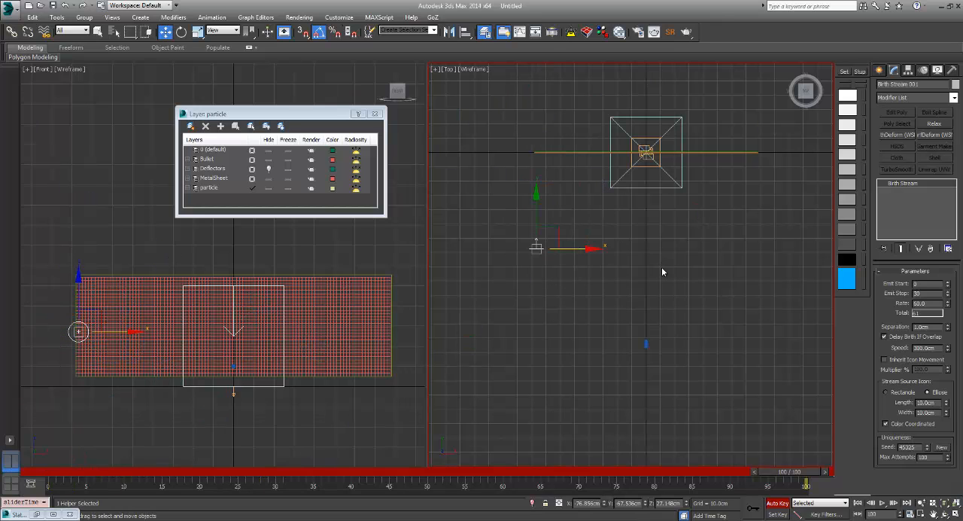
key("6")
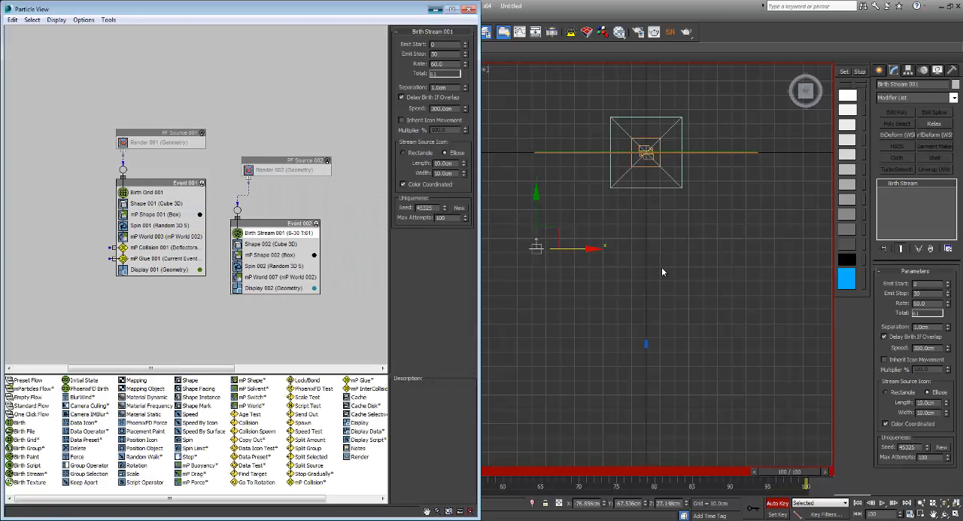
key("6")
left_click_drag(580, 248, 801, 248)
Step: In the front view, key the icon at frame 75 to X about 39, Z about 42 cm, and at frame 50 to X about 0.6, Z about 15 cm
key("f")
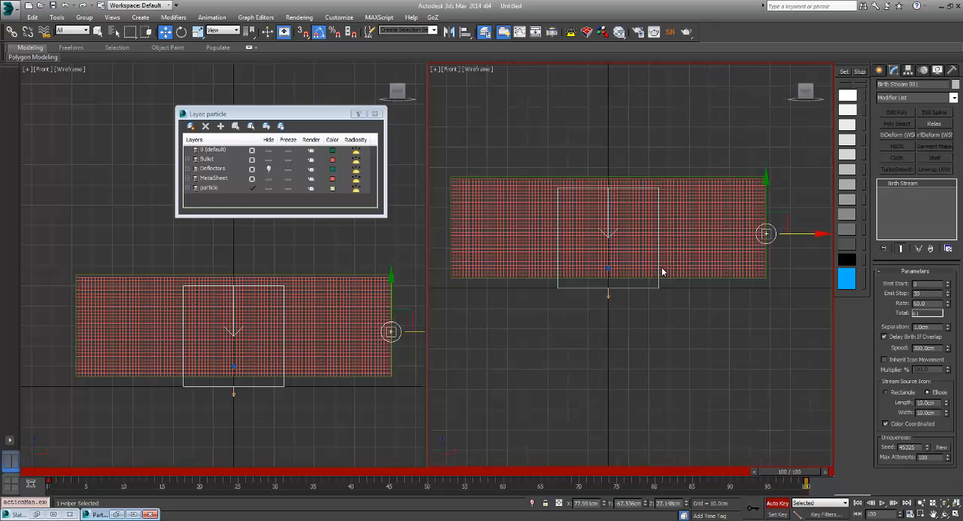
key("comma")
key("comma")
key("comma")
key("comma")
key("comma")
key("comma")
key("comma")
key("comma")
key("comma")
key("comma")
key("comma")
key("comma")
key("comma")
key("comma")
key("comma")
key("comma")
key("comma")
key("comma")
key("comma")
key("comma")
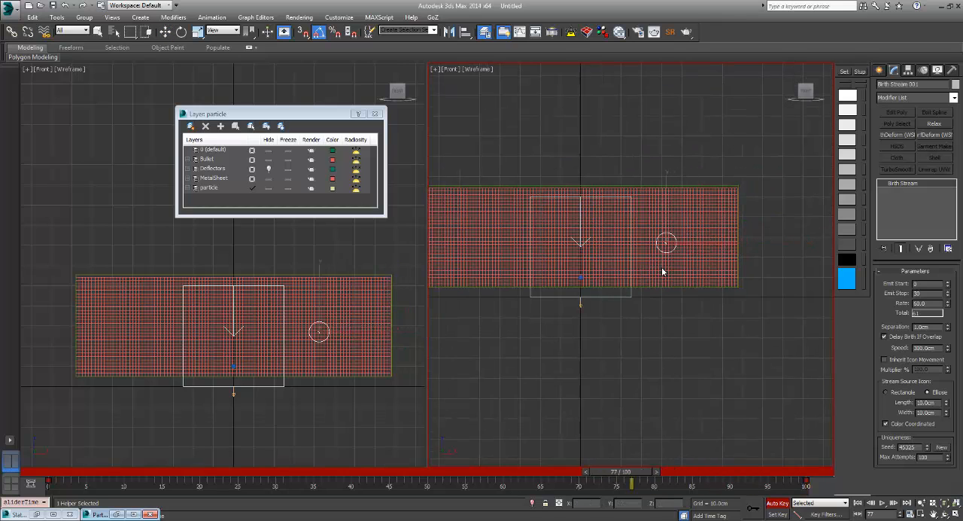
key("comma")
key("comma")
key("comma")
key("comma")
key("comma")
key("comma")
key("comma")
key("comma")
key("comma")
key("comma")
key("comma")
key("comma")
key("comma")
key("comma")
key("comma")
key("comma")
key("comma")
key("comma")
key("comma")
key("comma")
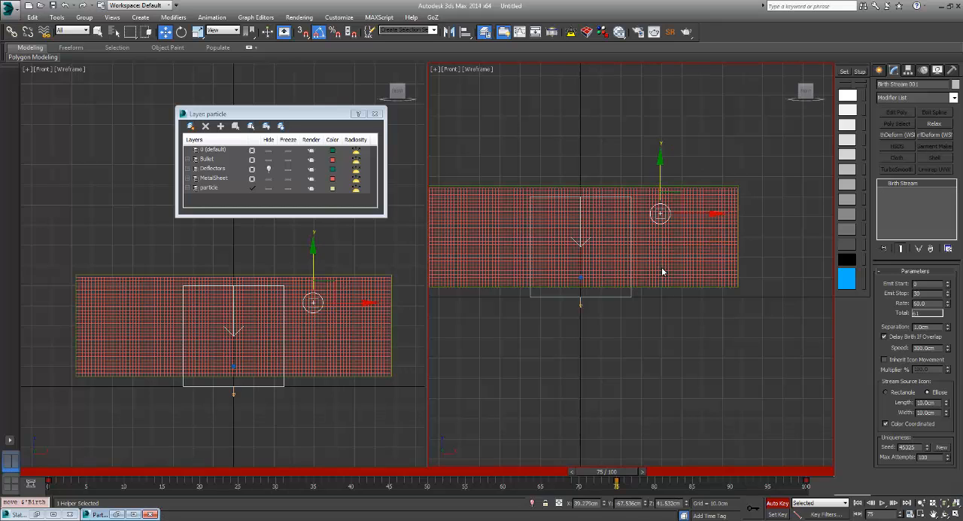
key("comma")
key("w")
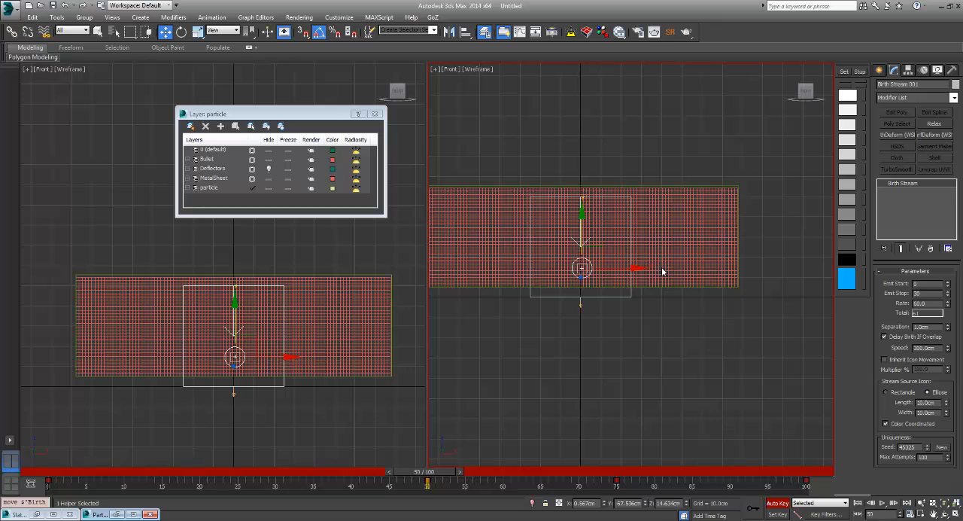
Step: Key the Birth Stream icon at frame 25 in the front view, raised about 24 cm along the vertical axis
key("comma")
key("comma")
key("comma")
key("comma")
key("comma")
key("comma")
key("comma")
key("comma")
key("comma")
key("comma")
key("comma")
key("comma")
key("comma")
key("comma")
key("comma")
key("comma")
key("comma")
key("comma")
key("comma")
key("comma")
key("period")
key("period")
key("period")
key("period")
key("w")
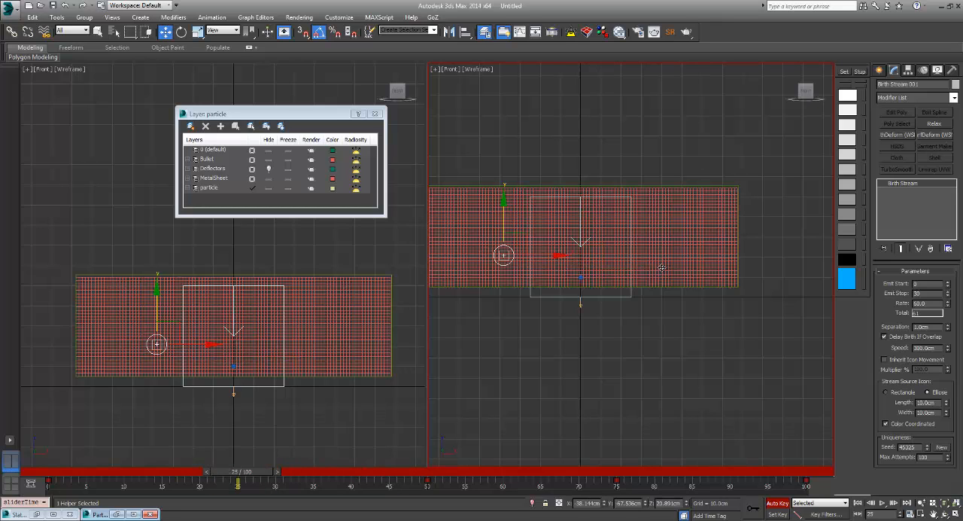
left_click_drag(503, 224, 504, 176)
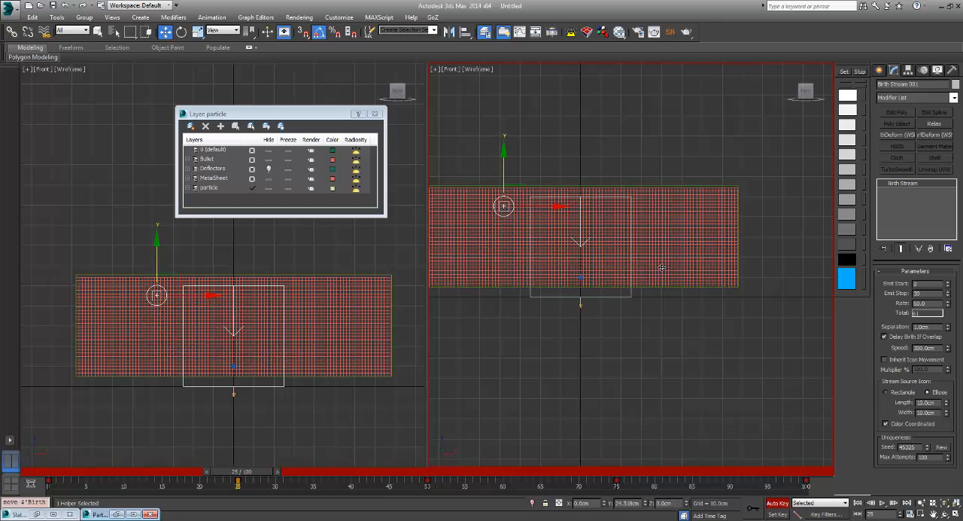
Step: Play back the Birth Stream icon's motion and turn off Auto Key
key("slash")
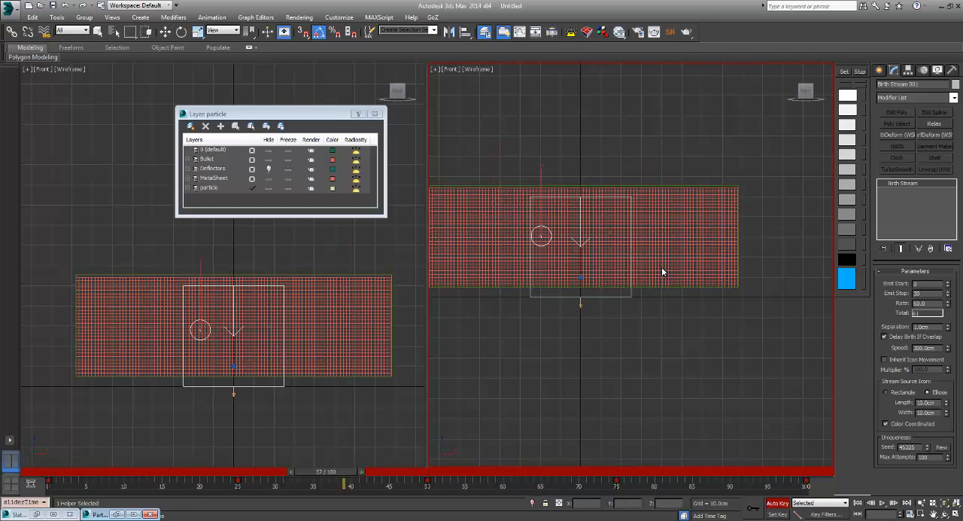
key("slash")
key("w")
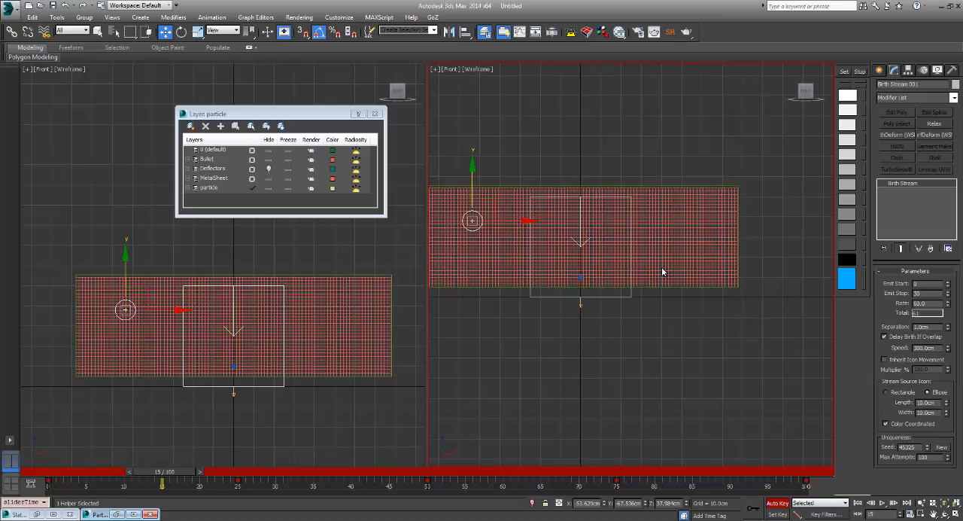
key("n")
Step: In Particle View, replace Shape 002 in Event 002 with a Shape Instance operator that uses the Bullet object as particle geometry
middle_click_drag(663, 272, 662, 269, "alt")
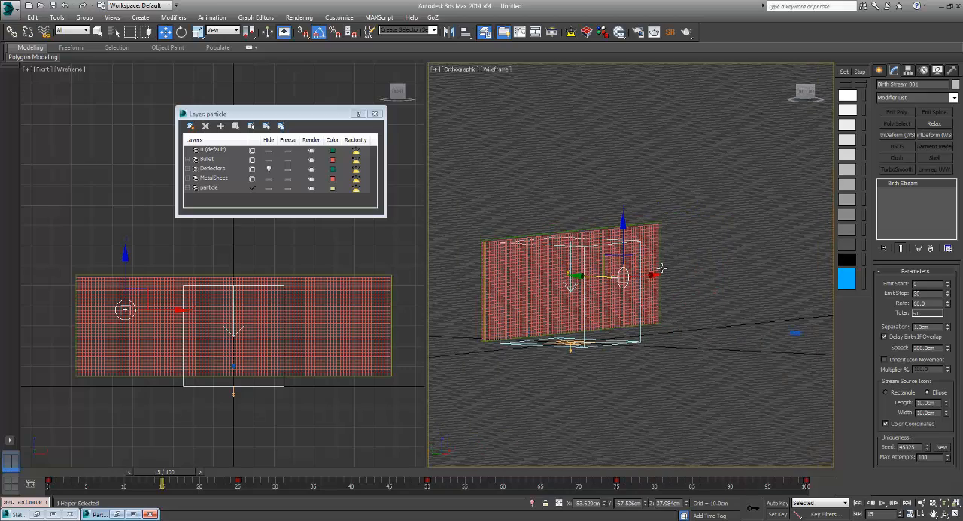
key("6")
middle_click_drag(289, 229, 241, 229)
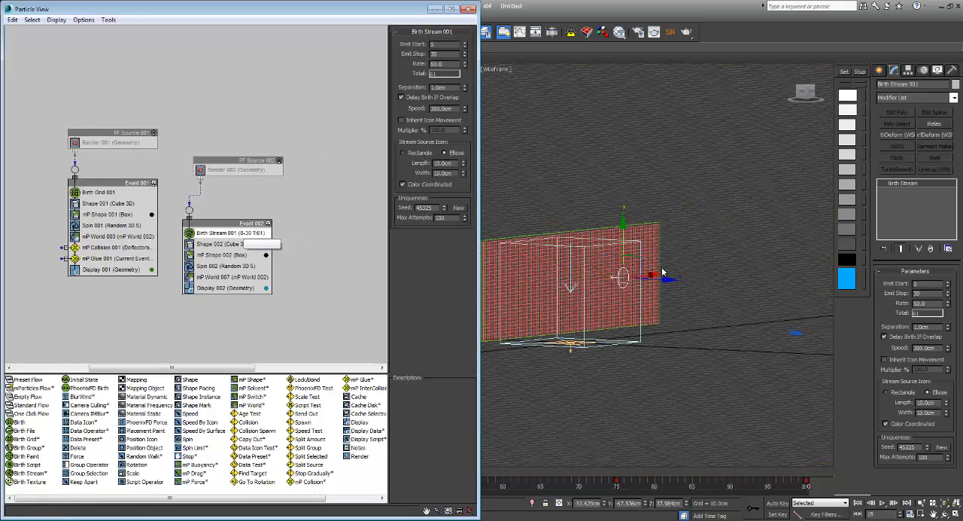
right_click(216, 245)
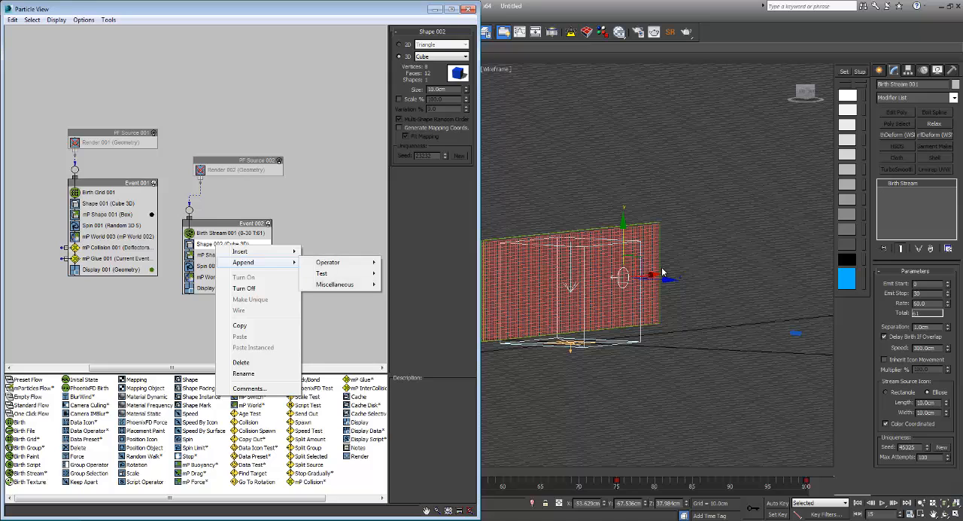
mouse_move(252, 252)
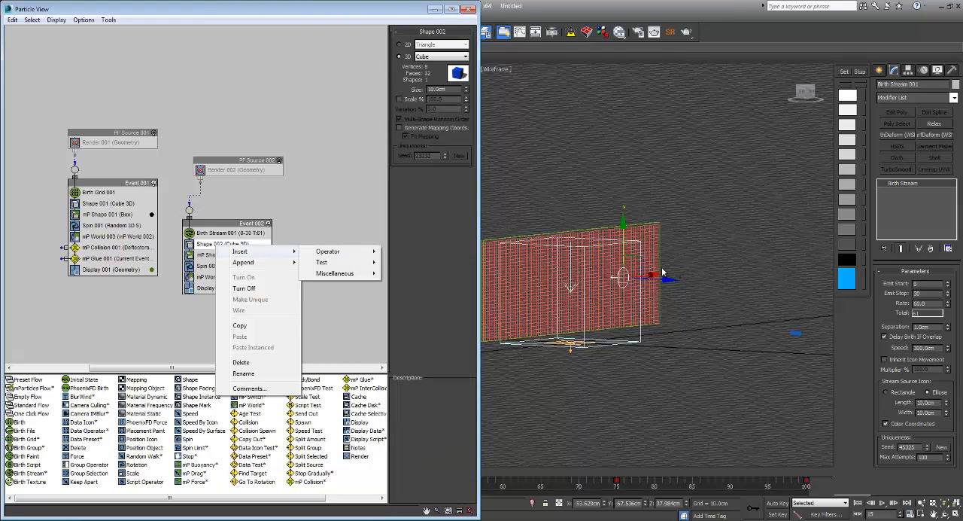
mouse_move(331, 252)
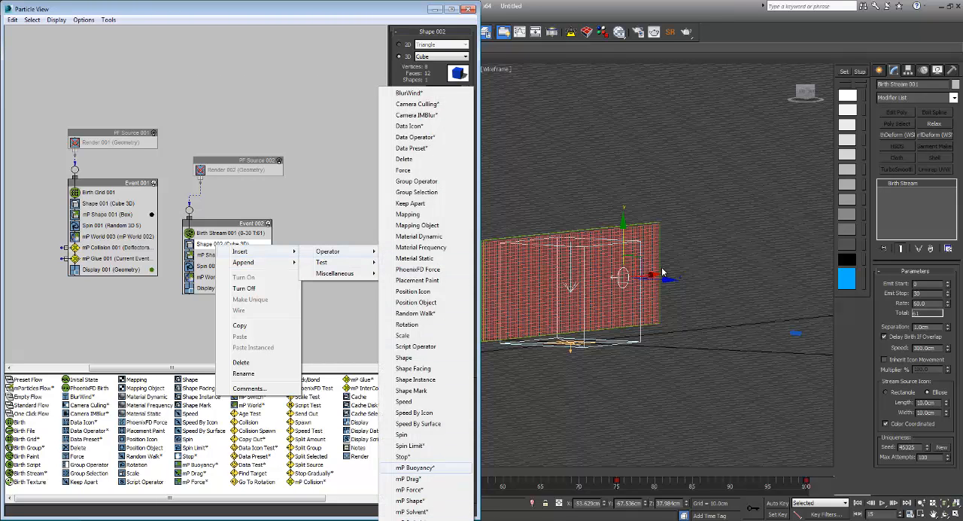
left_click(415, 379)
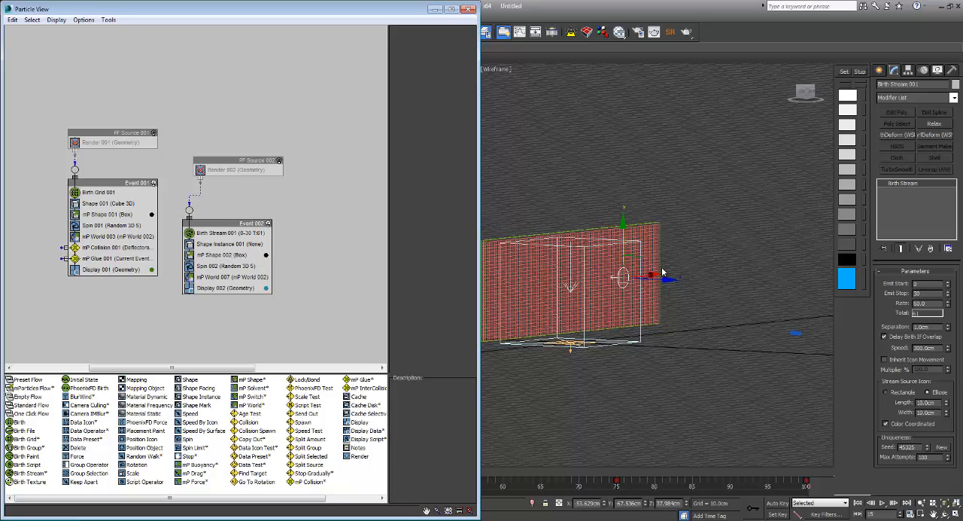
left_click(225, 243)
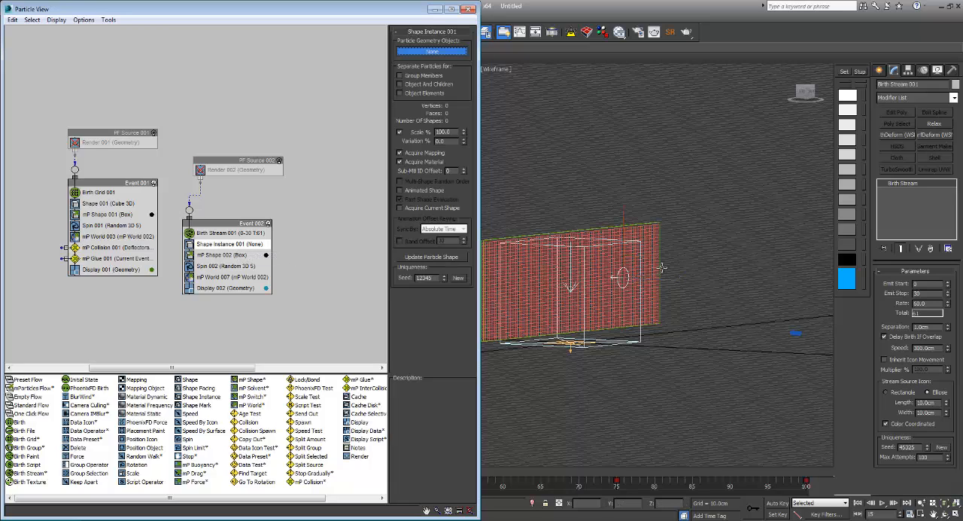
left_click(662, 267)
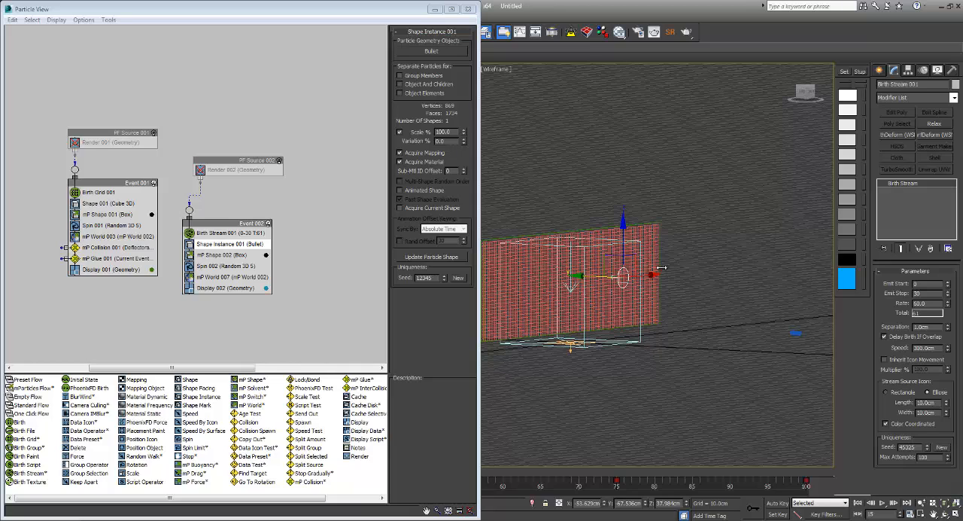
Step: Set the Collide As type of mP Shape 002 to Capsule
left_click(222, 254)
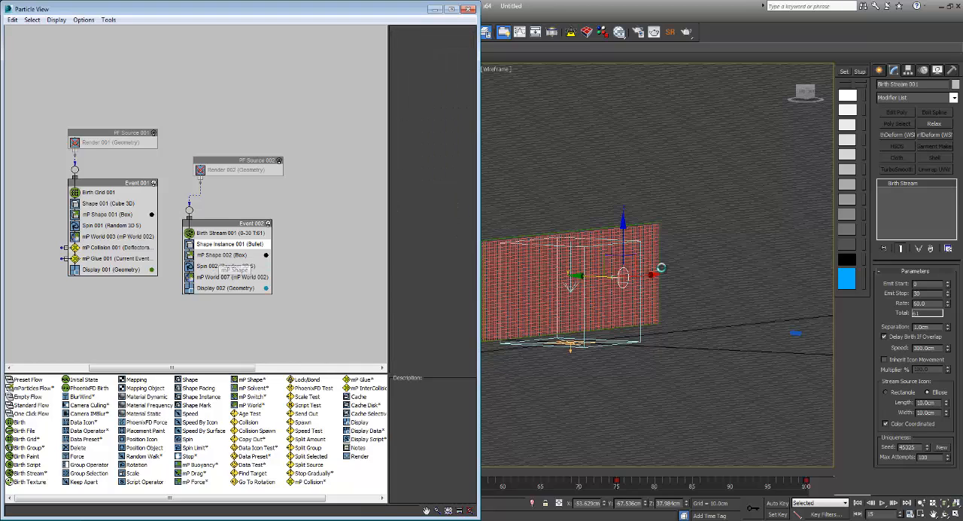
left_click(446, 45)
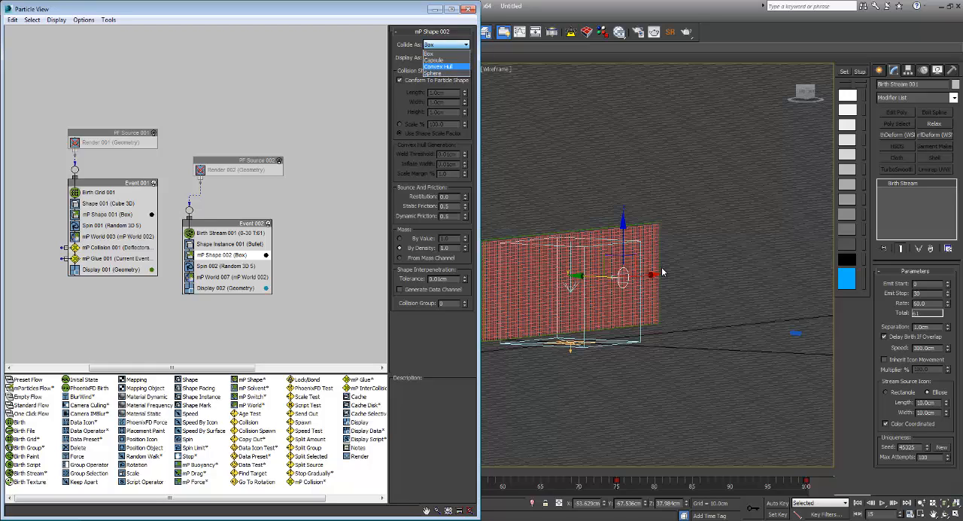
left_click(444, 60)
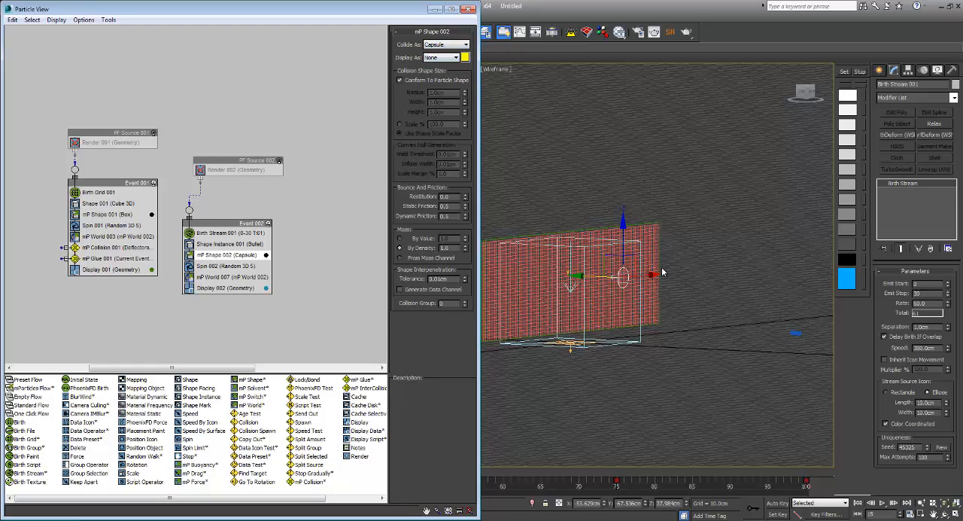
Step: Set the Birth Stream 001 rate to 5 and its speed to 1000 cm
left_click(230, 233)
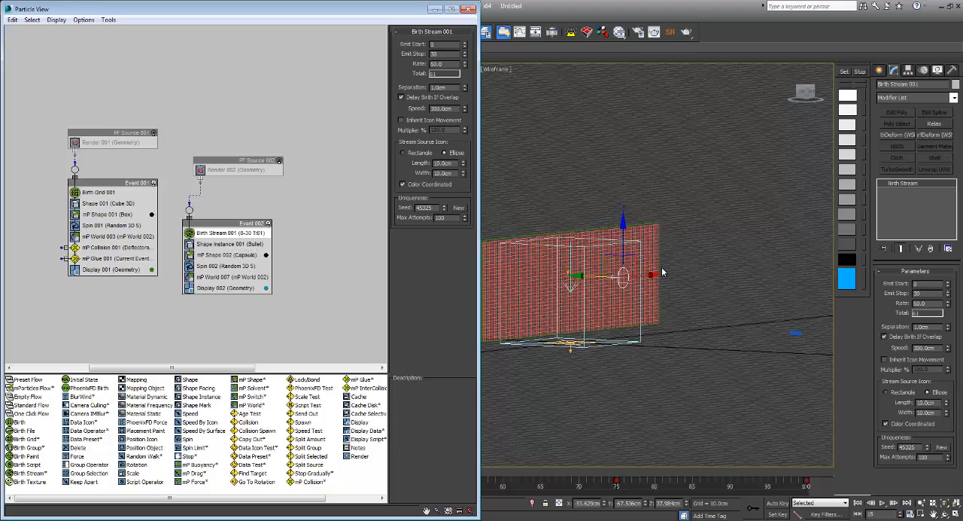
double_click(438, 64)
type("10")
key("Tab")
double_click(437, 64)
type("5")
key("Tab")
left_click(662, 269)
double_click(442, 109)
type("1")
key("Return")
Step: Move the Birth Stream icon about 28 cm farther away from the sheet along the Y axis
middle_click_drag(602, 257, 662, 271, "alt")
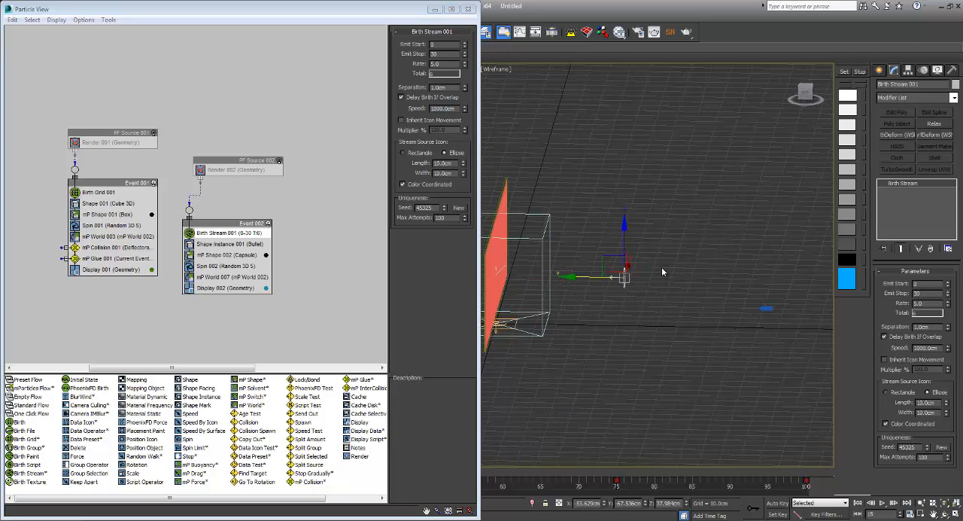
left_click_drag(606, 273, 661, 267)
middle_click_drag(661, 268, 662, 267, "alt")
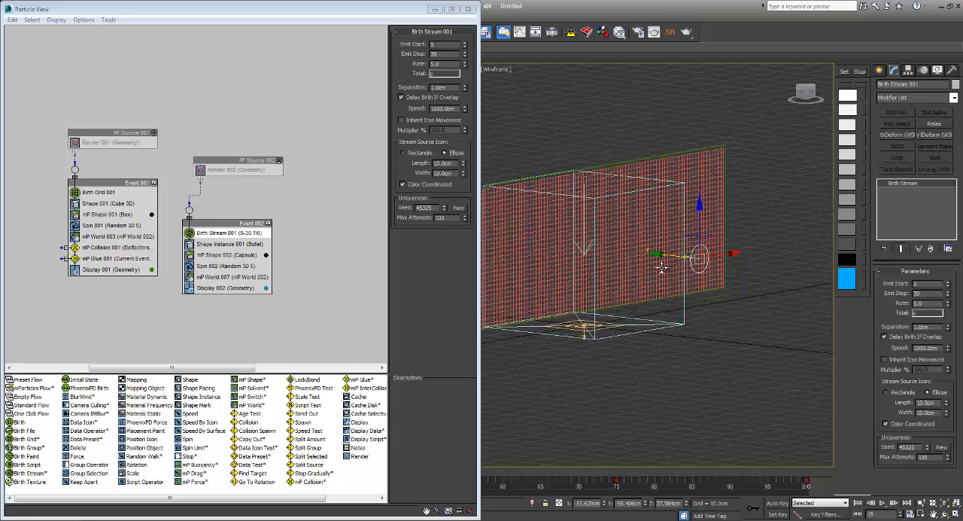
Step: Wire PF Source 001 to Event 002, delete PF Source 002, and rearrange the two events beneath the remaining source
left_click_drag(74, 152, 188, 210)
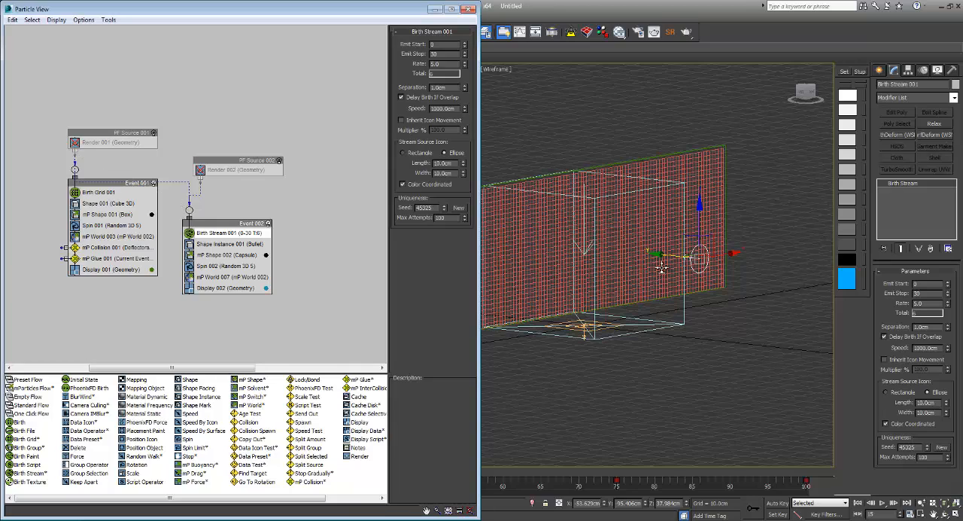
left_click(238, 160)
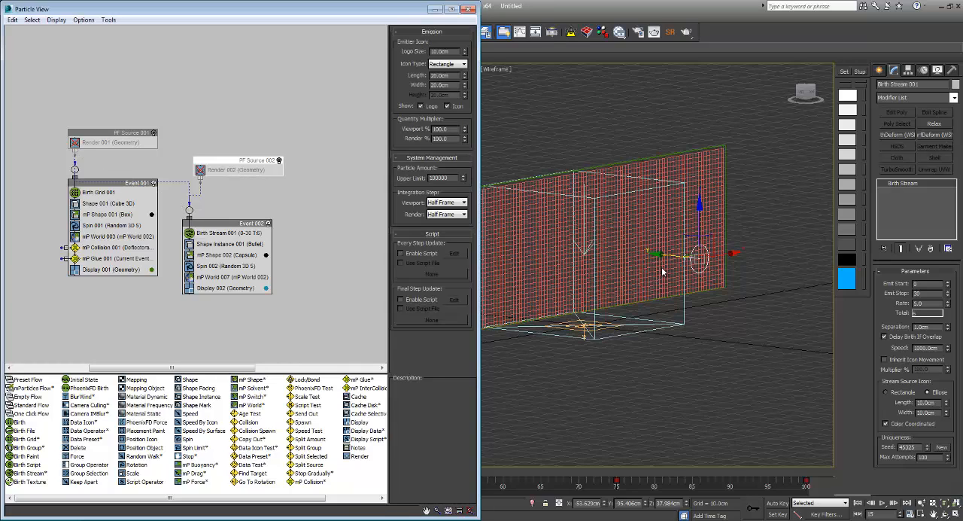
key("Delete")
left_click_drag(224, 224, 231, 194)
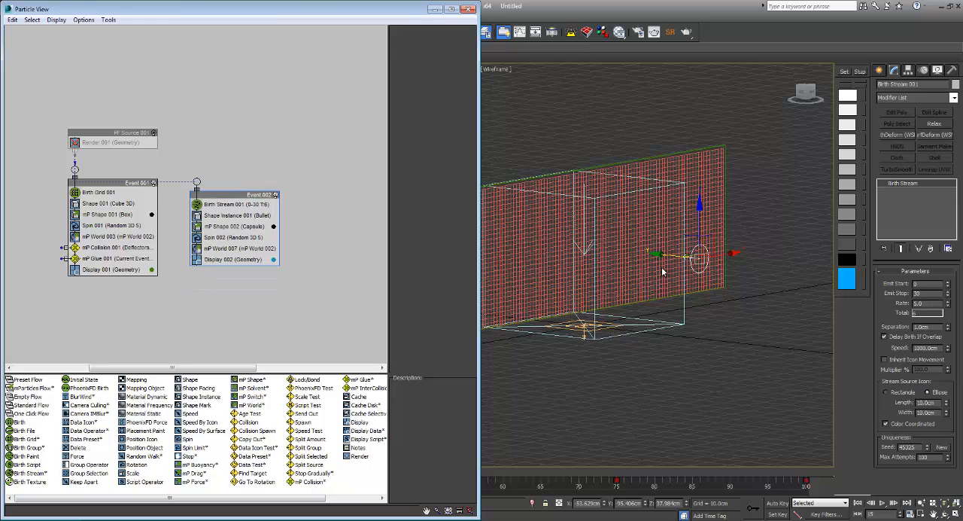
left_click_drag(107, 183, 98, 213)
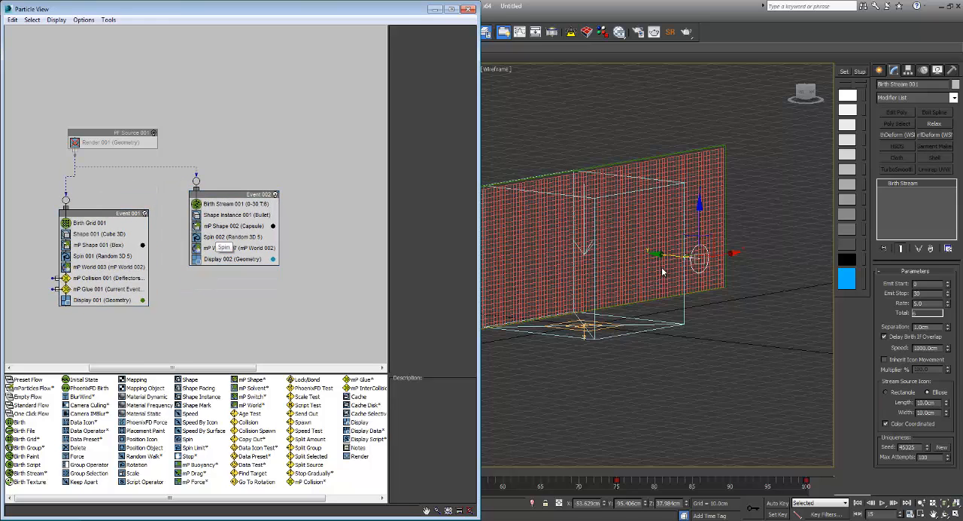
Step: Hide the MetalSheet layer and close the layer manager
middle_click_drag(617, 251, 662, 271)
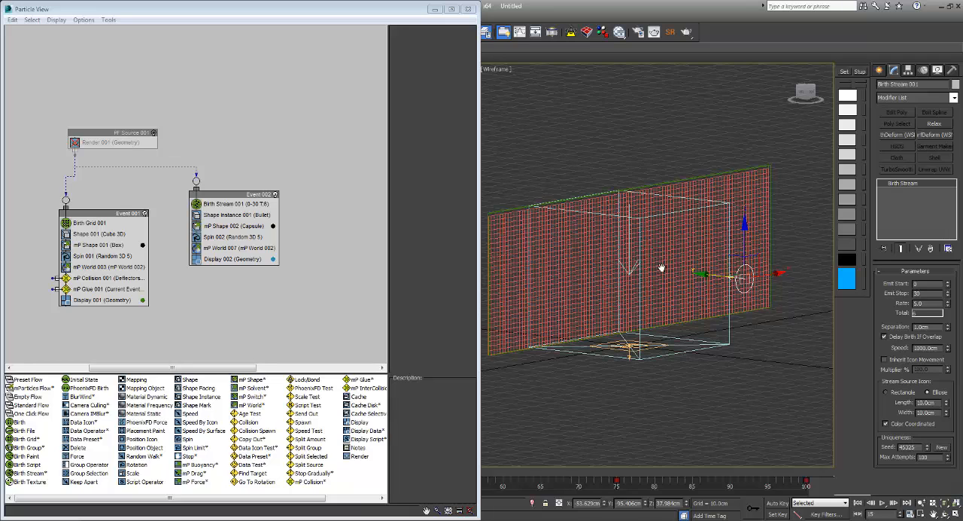
middle_click_drag(661, 269, 663, 272, "alt")
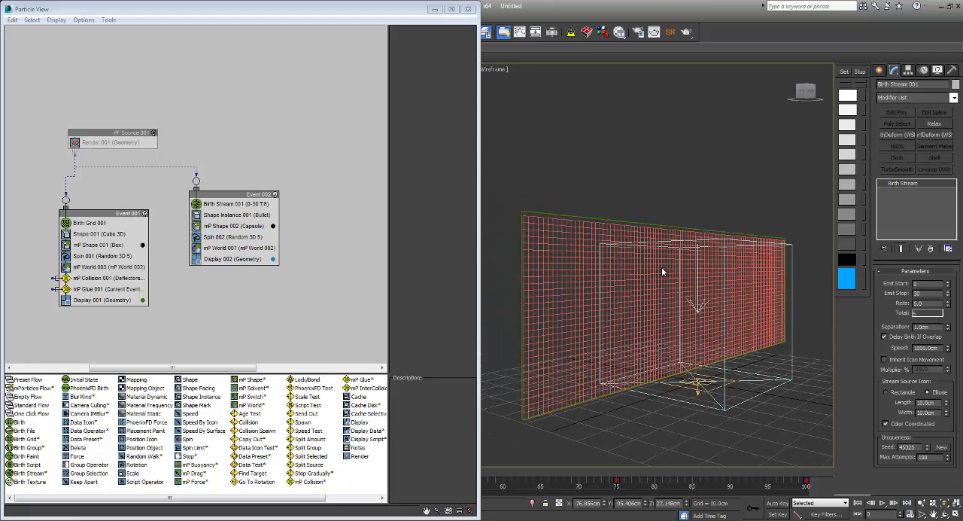
key("l")
key("l")
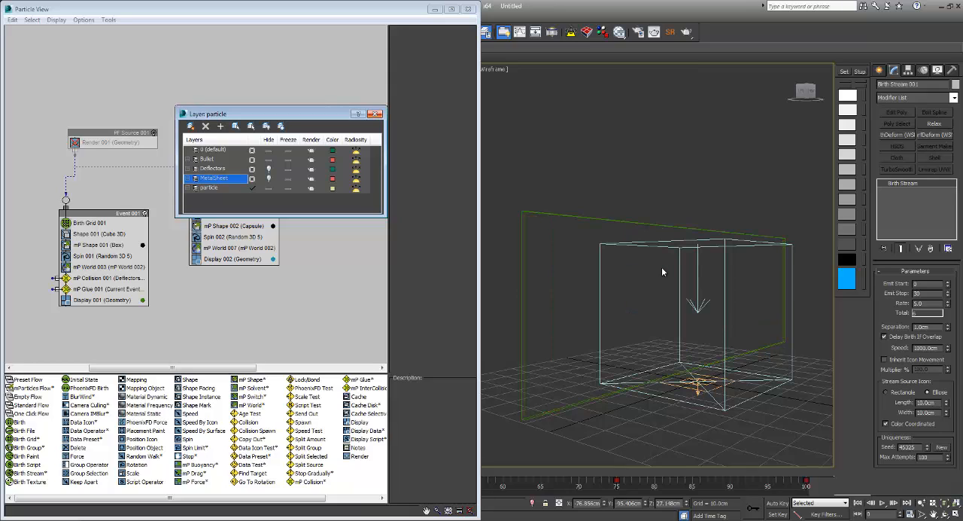
left_click(375, 114)
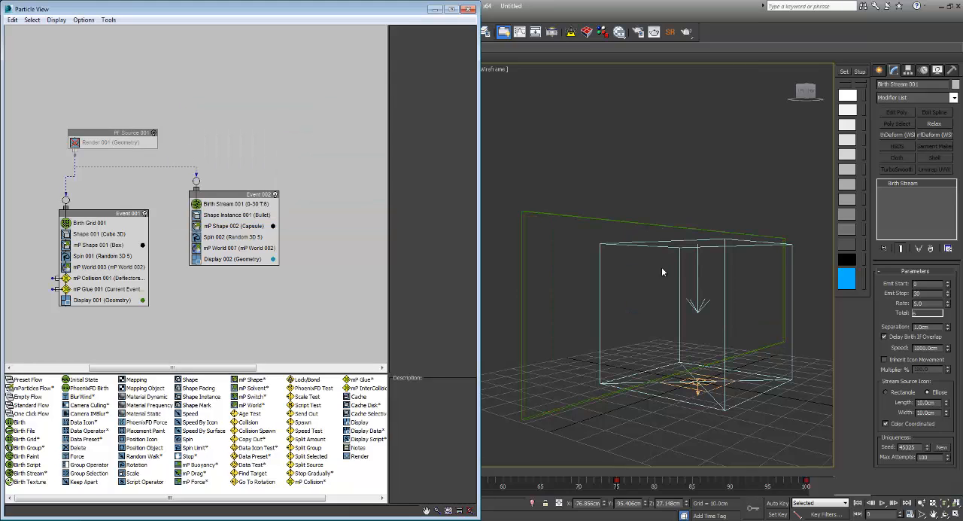
Step: Turn on PF Source 001 in shaded display, play the bullet simulation, and return to the first frame
key("semicolon")
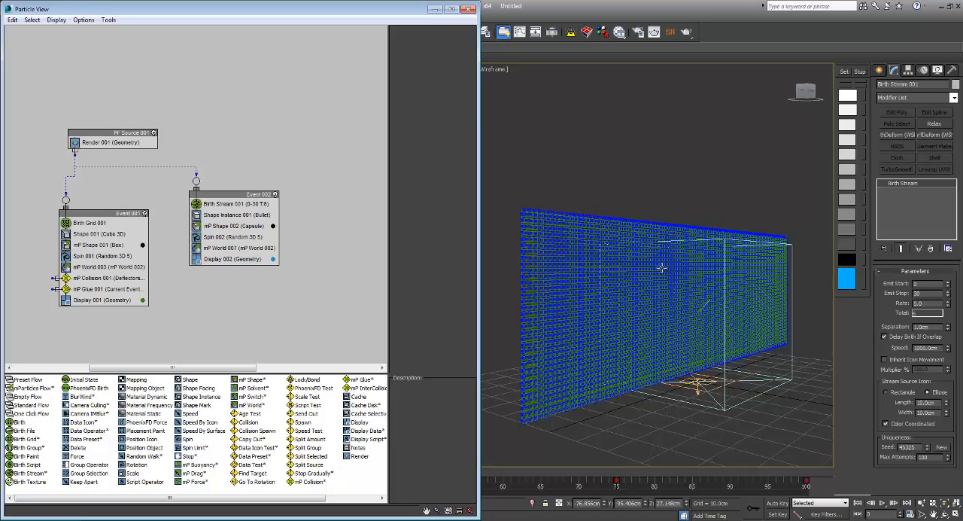
key("F3")
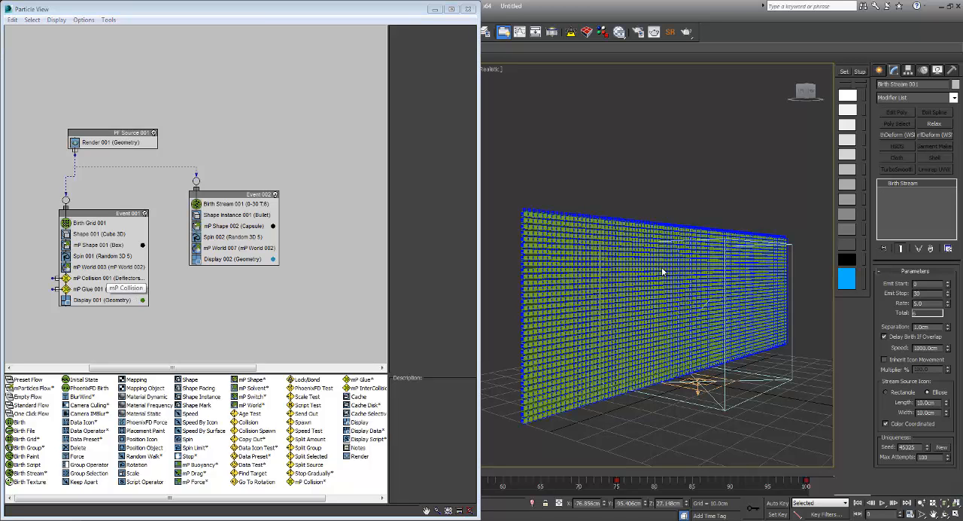
middle_click_drag(662, 272, 661, 268, "alt")
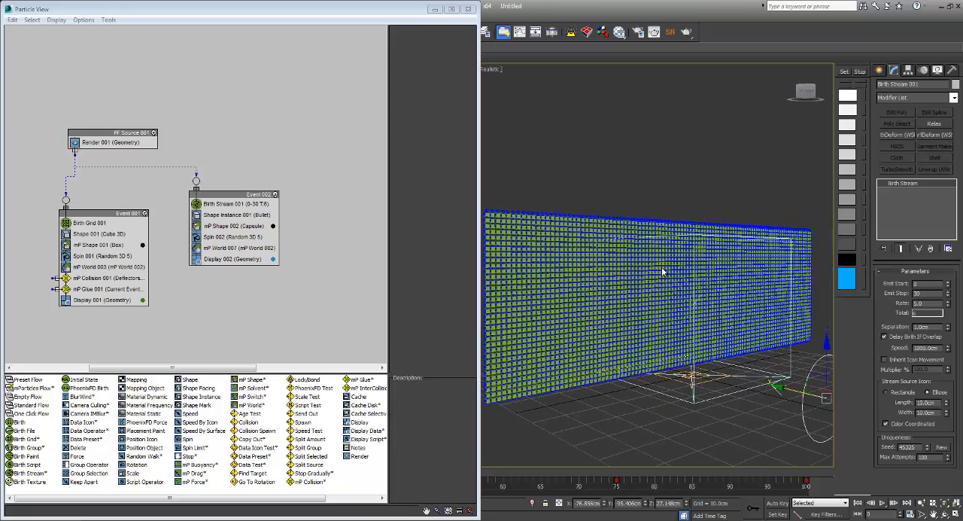
key("/")
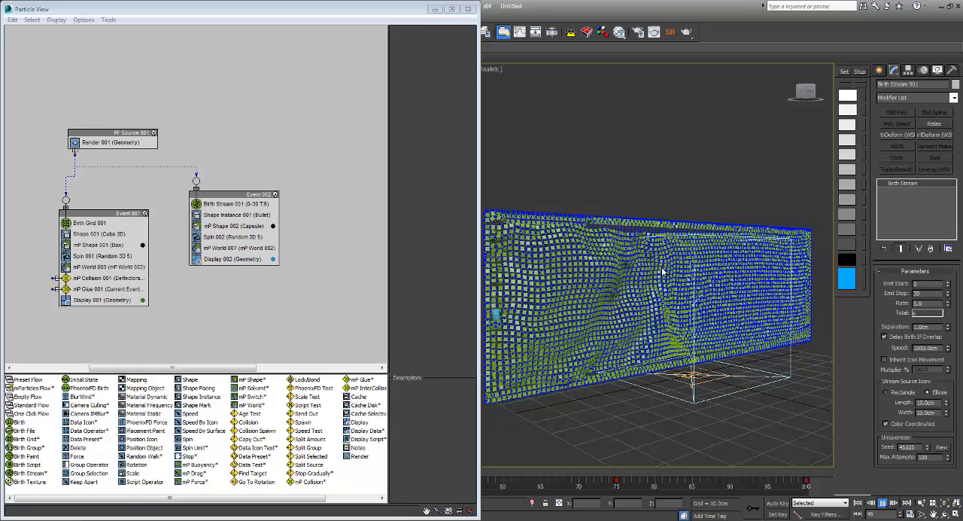
left_click(883, 503)
left_click(857, 503)
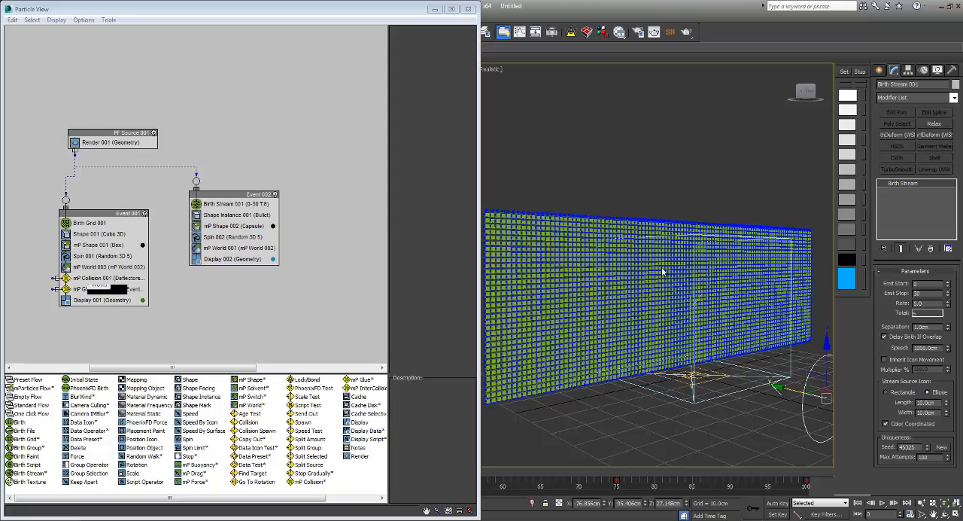
Step: Set mP Glue 001's Max Binds p/Particle to 8, replay the simulation, and return to the first frame
left_click(107, 289)
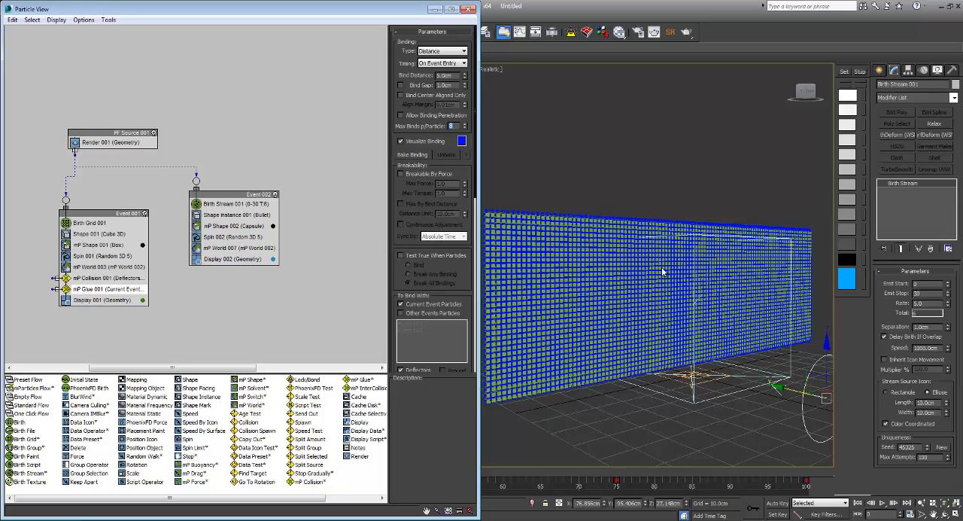
left_click(662, 272)
key("/")
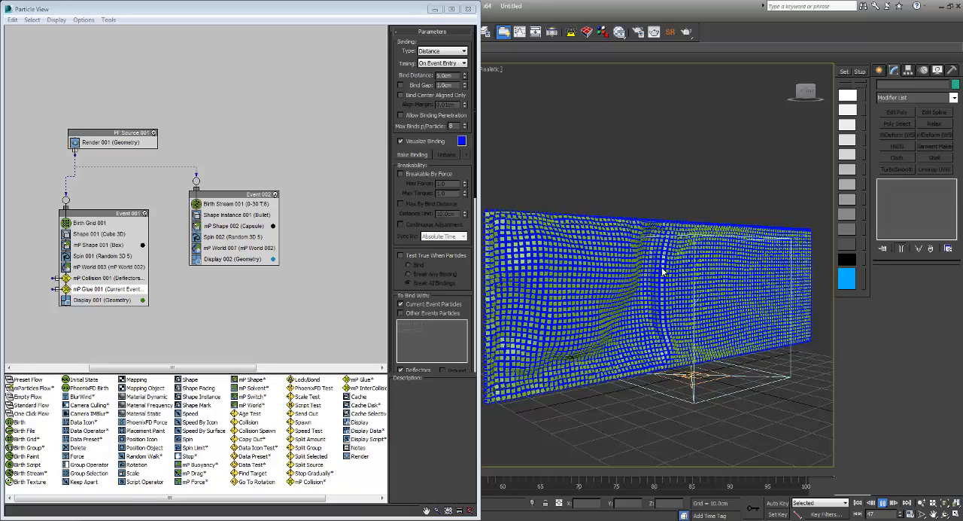
key("/")
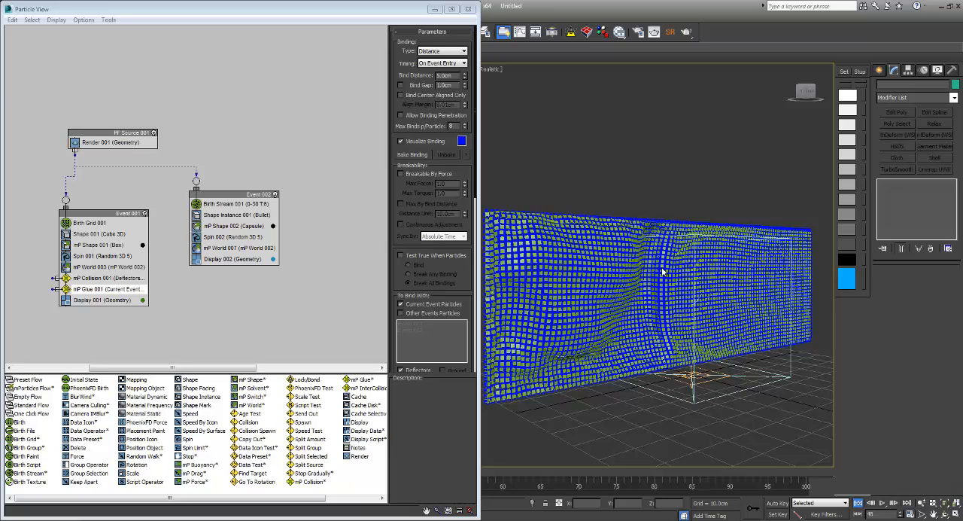
key("Home")
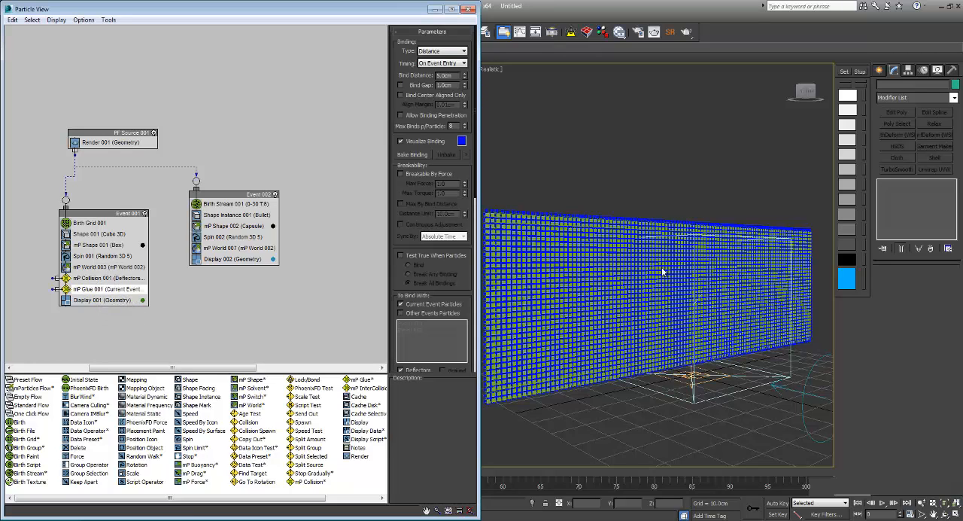
Step: Test mP Glue 001 with Breakable By Force at 1000 Max Force and Max Torque, replay the simulation, and turn breaking off
left_click(400, 174)
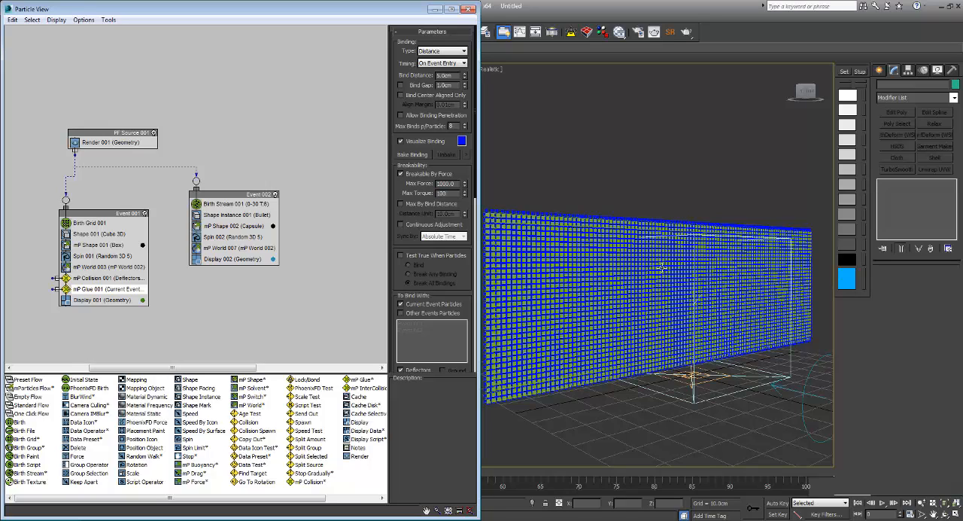
key("Return")
middle_click(663, 272)
key("slash")
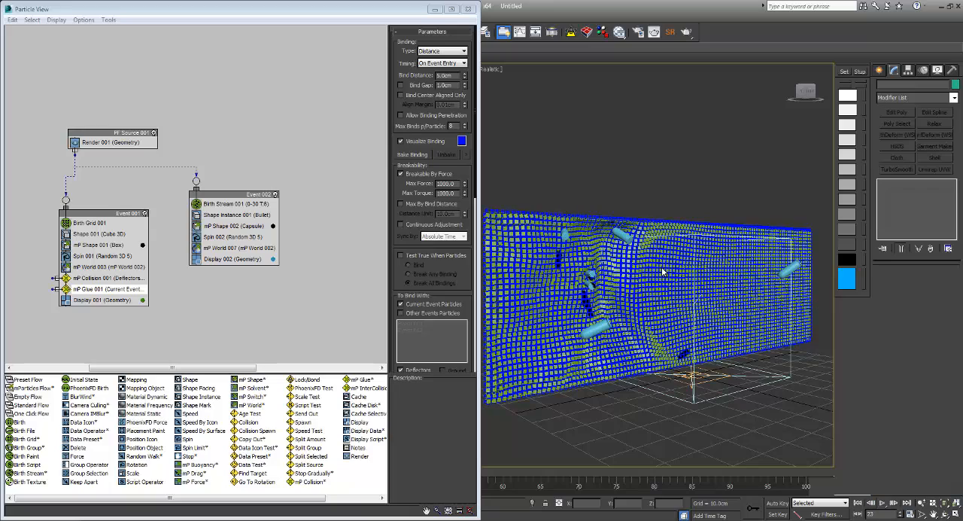
left_click(858, 502)
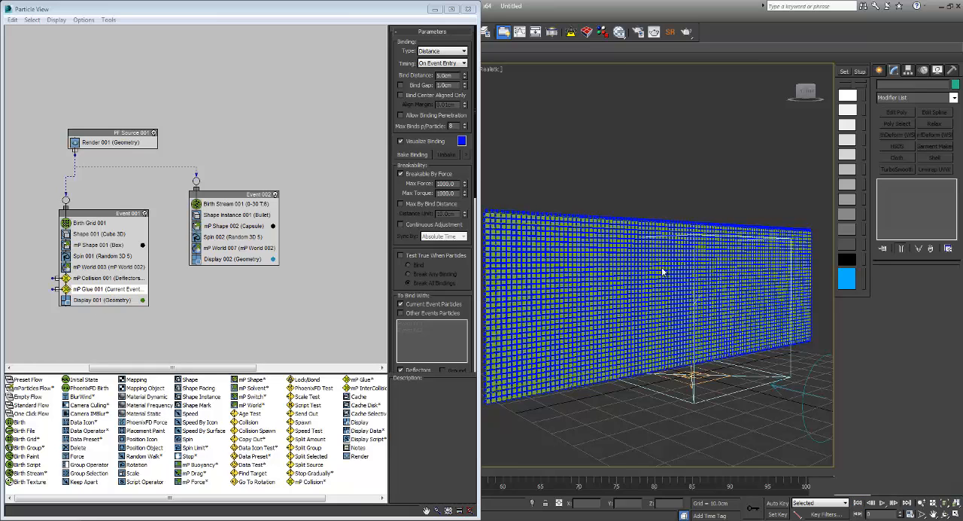
left_click(401, 174)
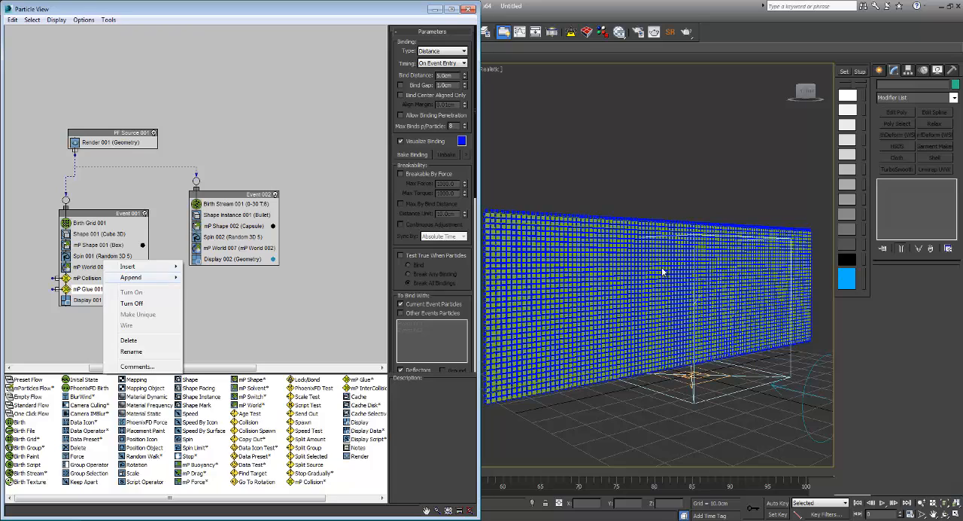
Step: Add an mP Drag operator below Spin 001 in Event 001, replay the simulation, and return to the first frame
mouse_move(143, 278)
mouse_move(218, 277)
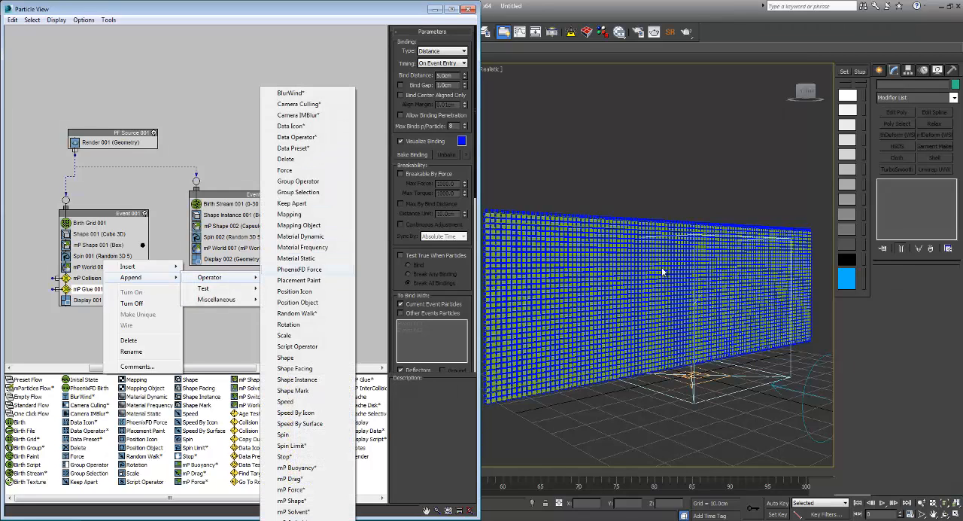
left_click(290, 479)
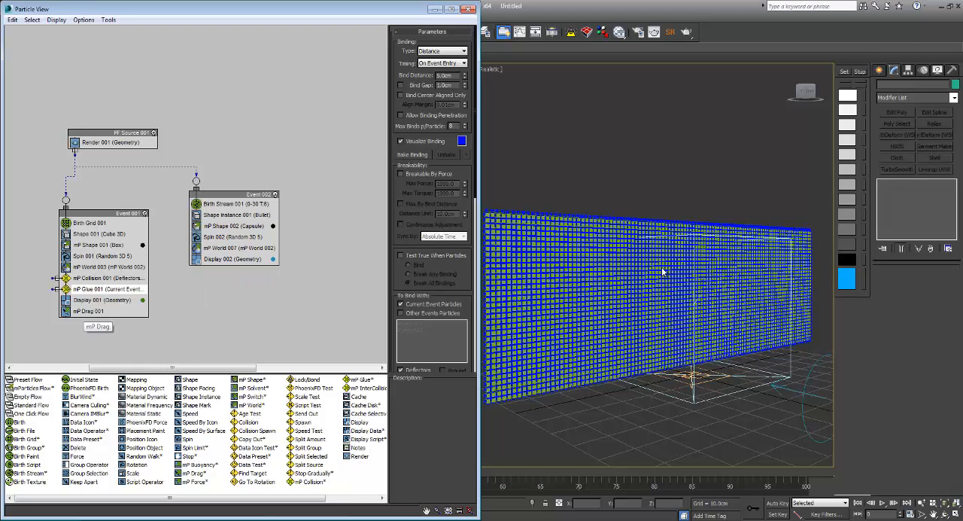
left_click(109, 262)
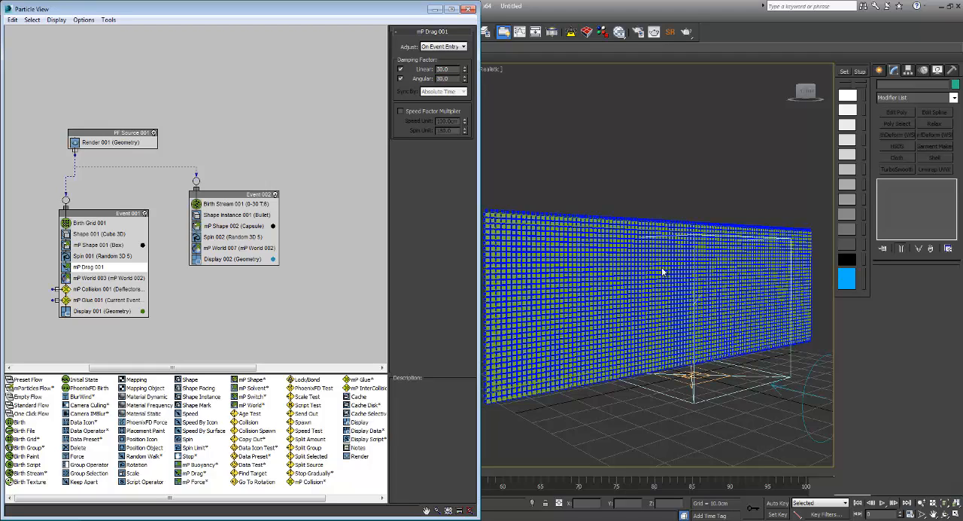
key("slash")
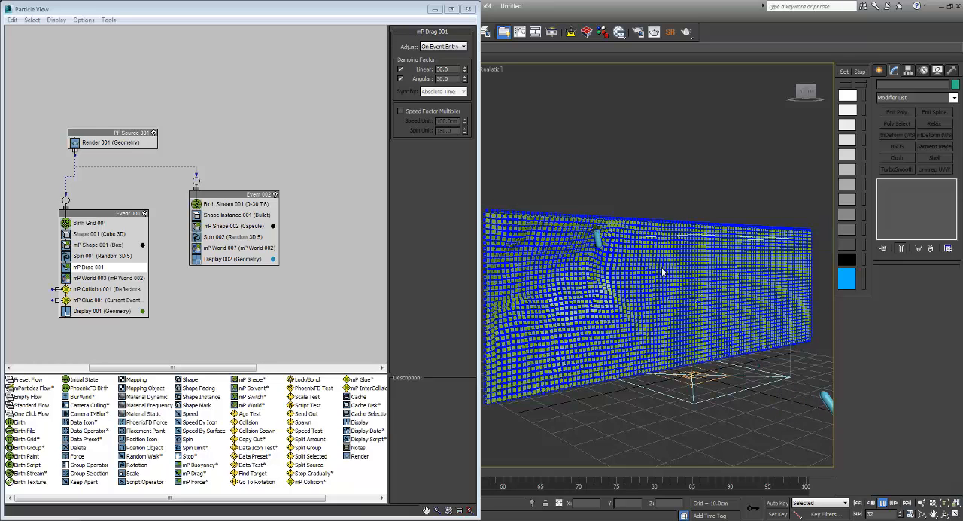
left_click(883, 503)
left_click(857, 502)
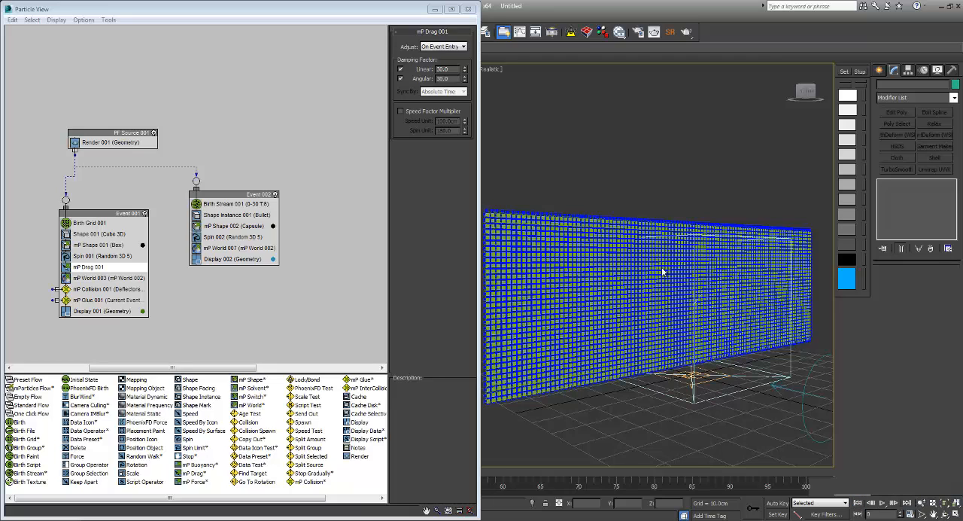
Step: Set mP Shape 001's mass By Density to 5.0, replay the simulation, and return to the first frame
left_click(98, 245)
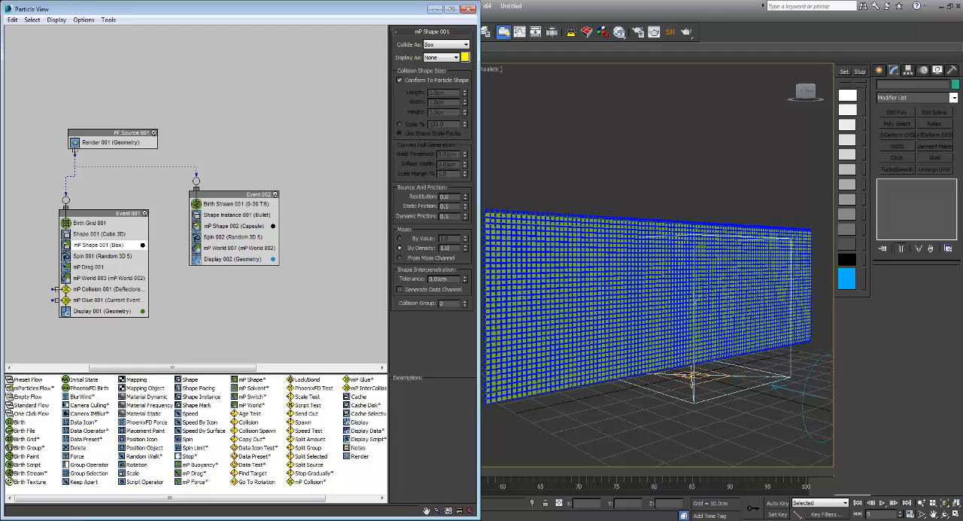
double_click(447, 249)
left_click(883, 502)
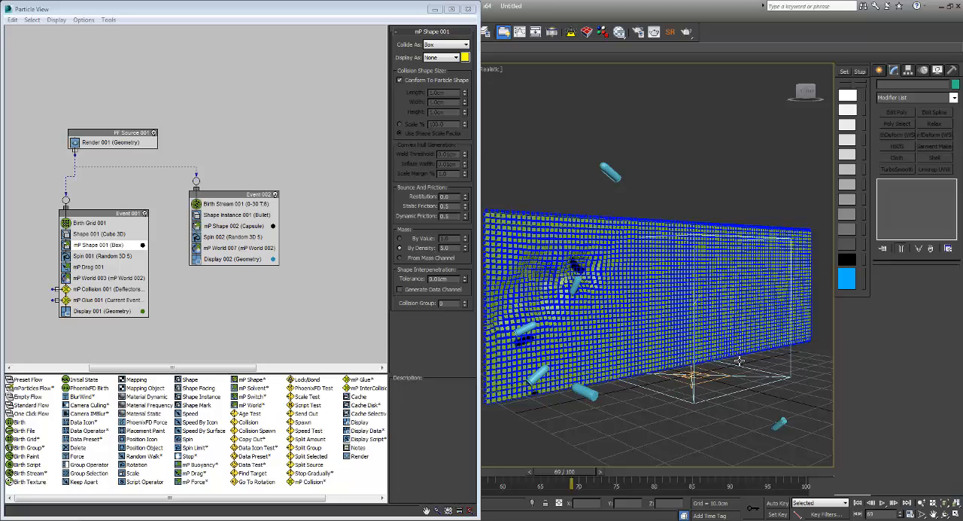
key("Home")
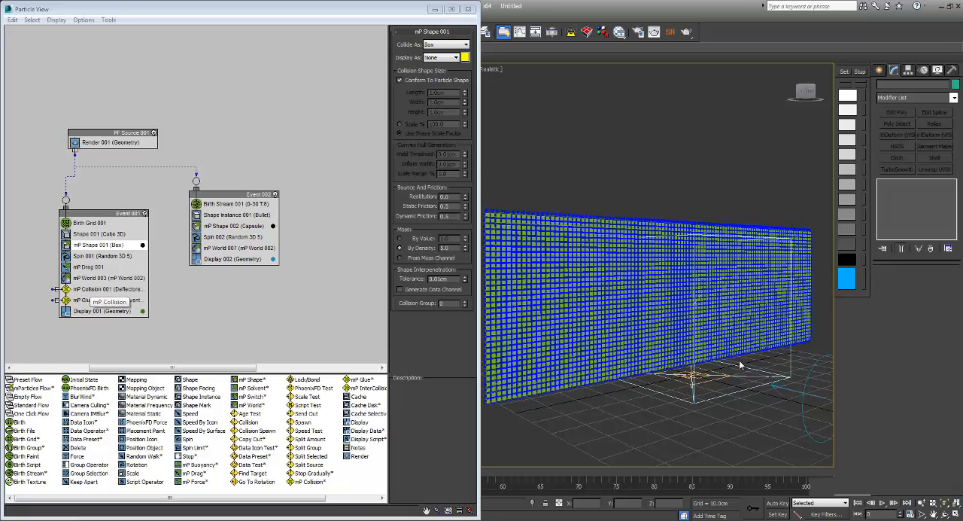
Step: Make mP Glue 001 Breakable By Force with Max Force and Max Torque at 500, replay, and return to the first frame
left_click(105, 300)
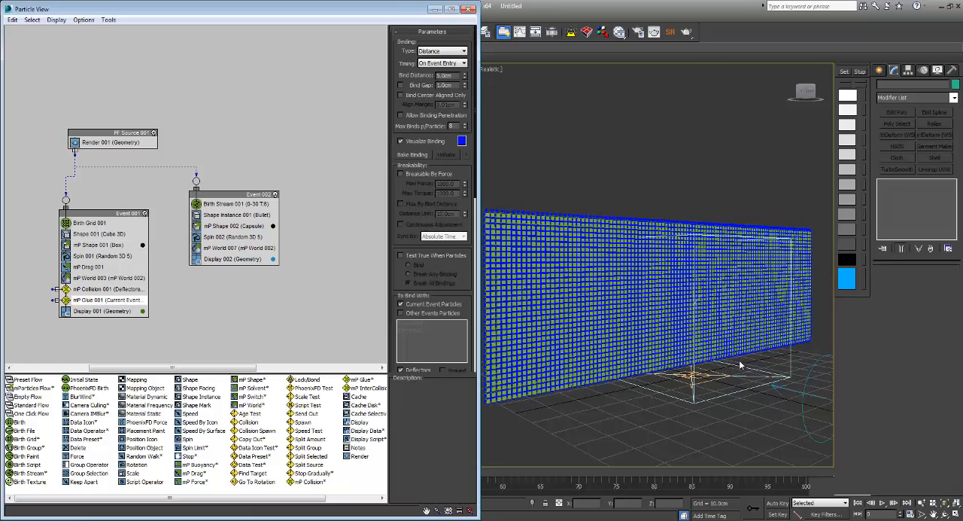
left_click(401, 174)
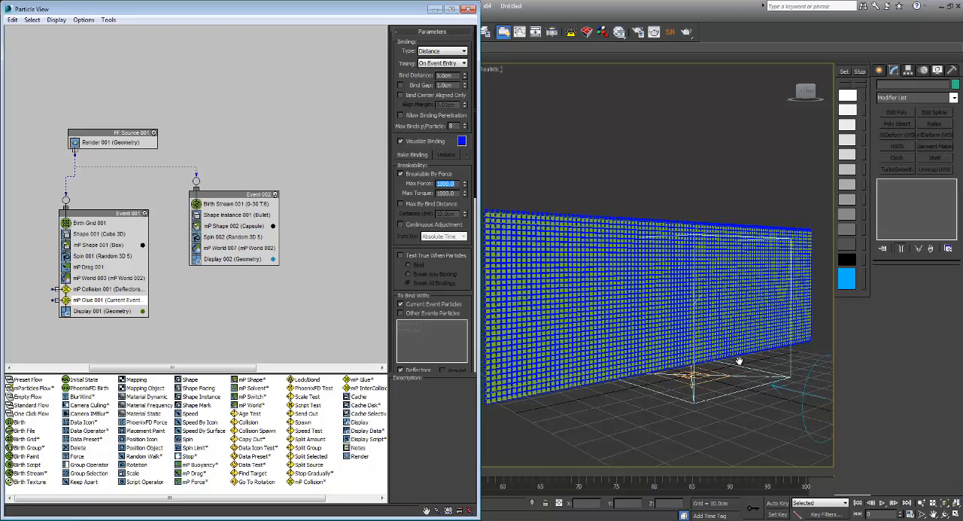
type("500")
key("Tab")
type("5/")
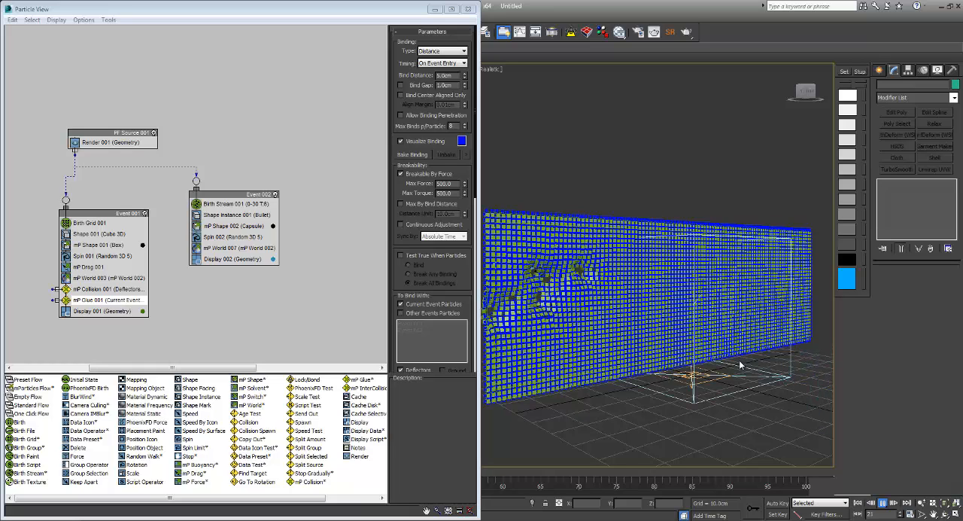
key("/")
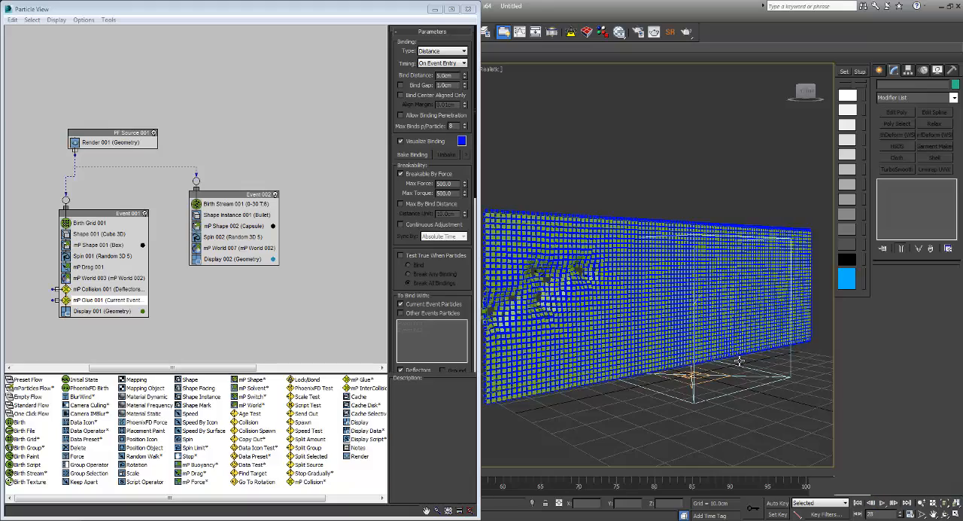
middle_click_drag(739, 361, 740, 365, "alt")
key("Home")
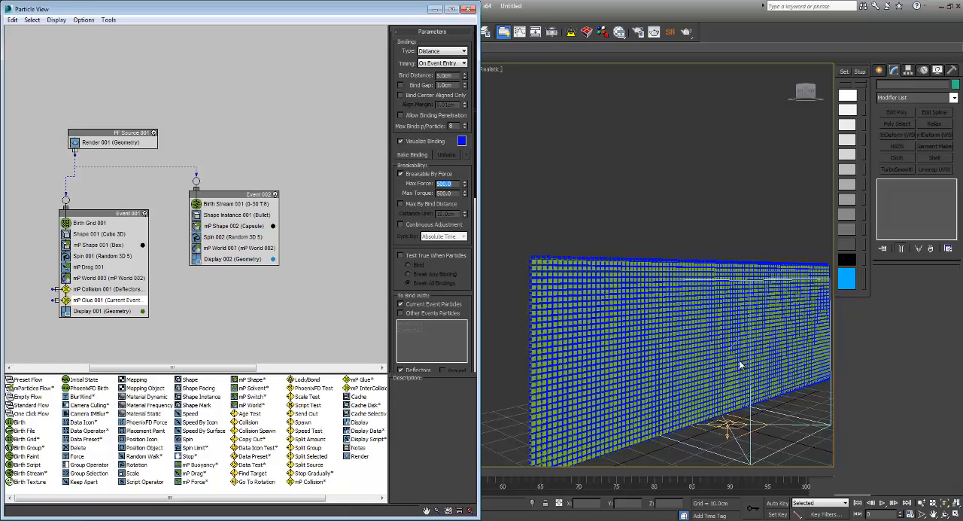
Step: Lower the glue's Max Force and Max Torque to 200, replay the simulation, and return to the first frame
key("Tab")
type("200")
scroll(739, 364, "down", 1)
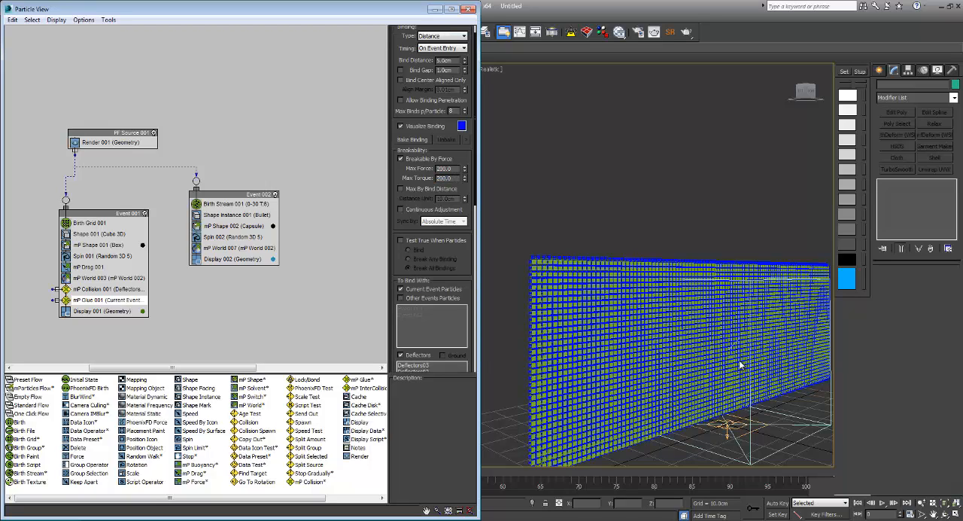
key("/")
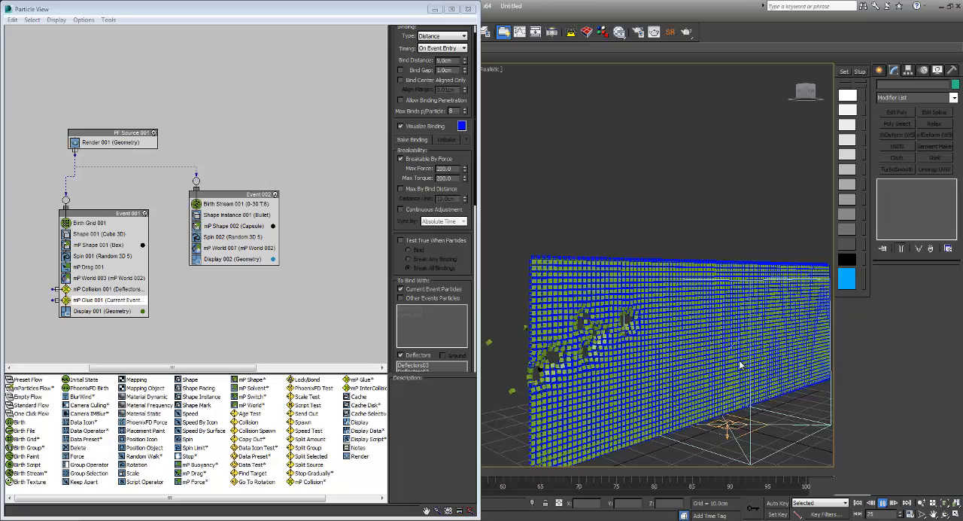
key("/")
key("Home")
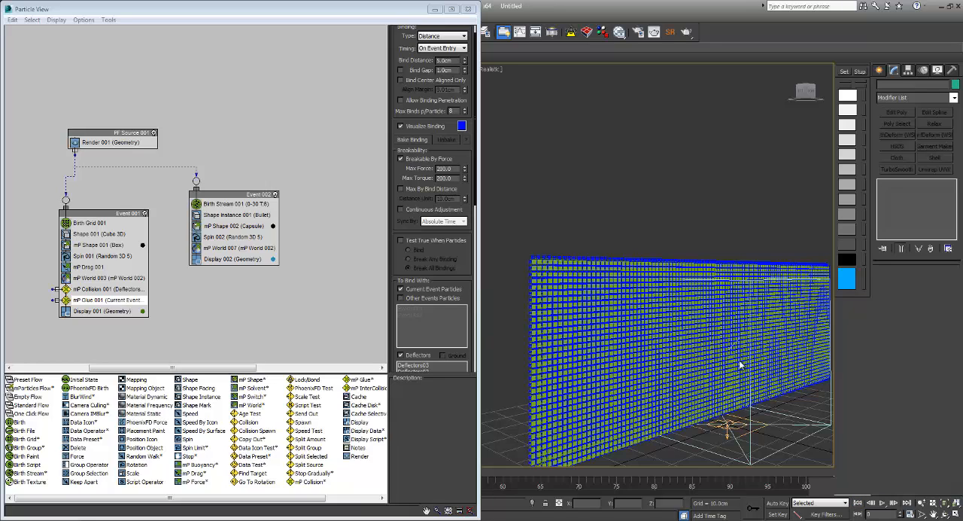
Step: Enable Max By Bind Distance on the glue with a 2.0 cm Distance Unit, replay, and return to the first frame
left_click(401, 189)
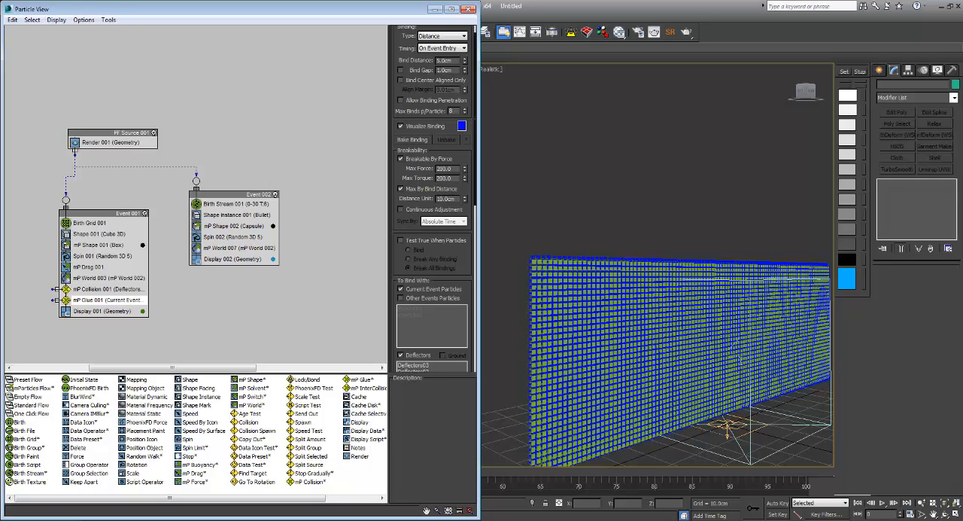
type("2")
middle_click(740, 365)
key("/")
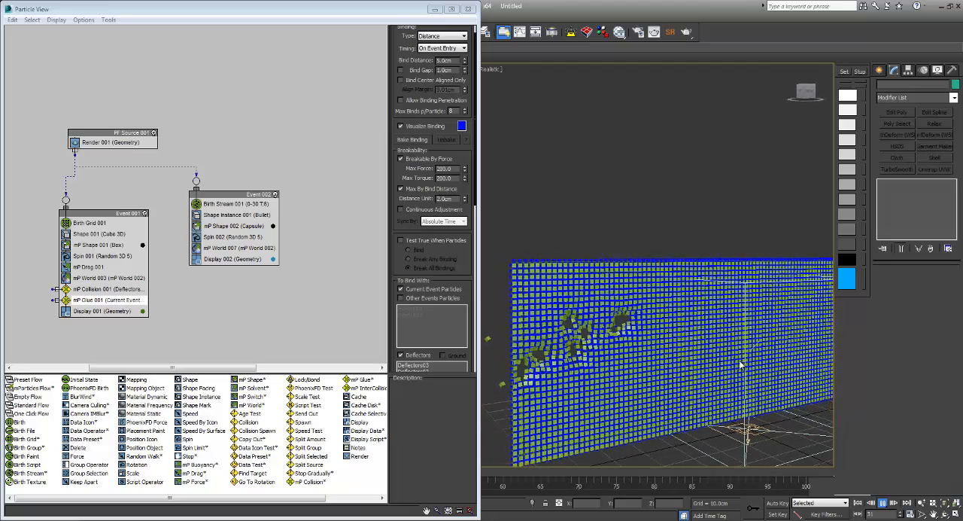
key("/")
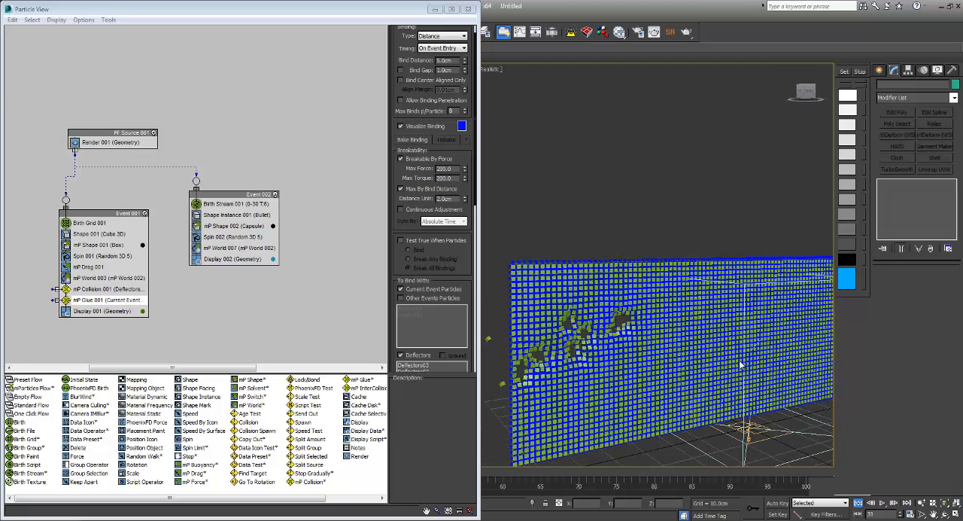
key("Home")
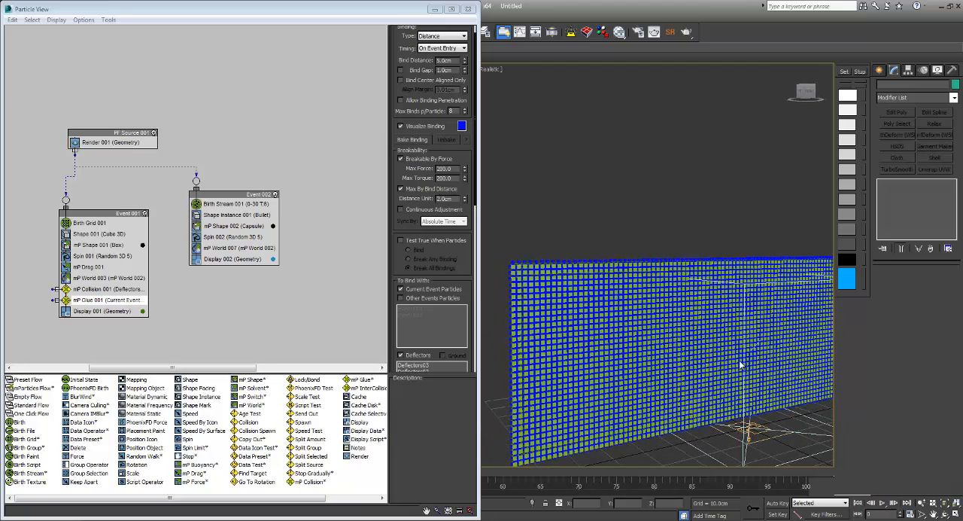
Step: Set Birth Stream 001's Emit Stop to 100 and its Rate to 30
left_click(244, 203)
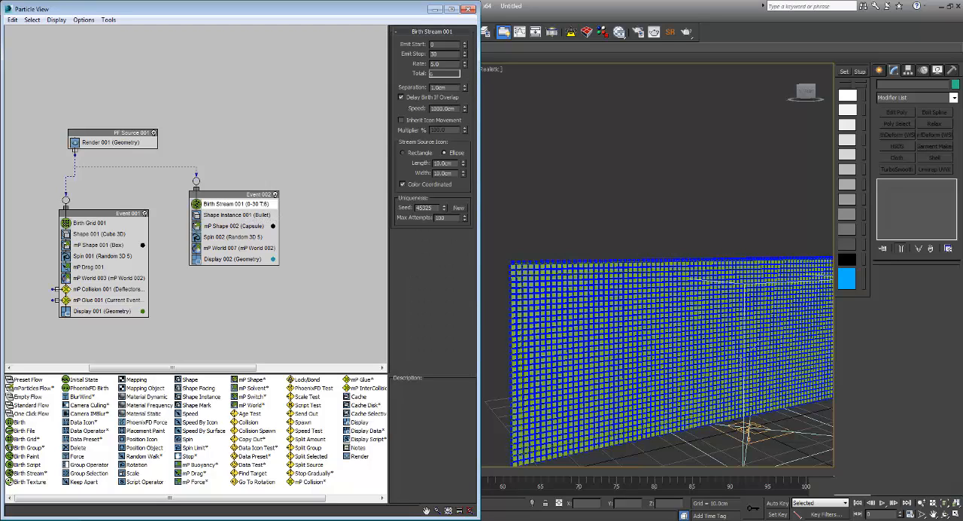
double_click(435, 64)
type("30")
key("Return")
key("shift+Tab")
Step: Show safe frames in the viewport and frame the whole particle sheet inside them
middle_click_drag(740, 362, 739, 360)
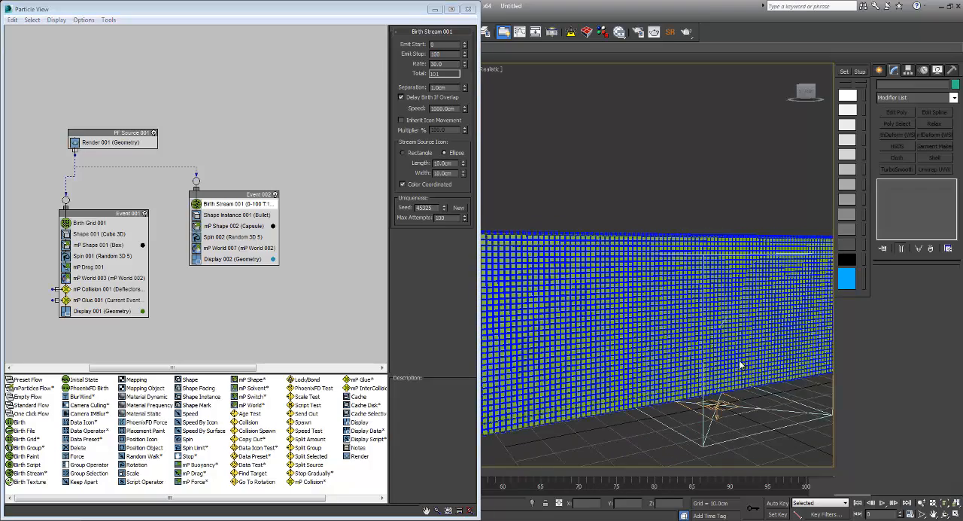
key("shift+f")
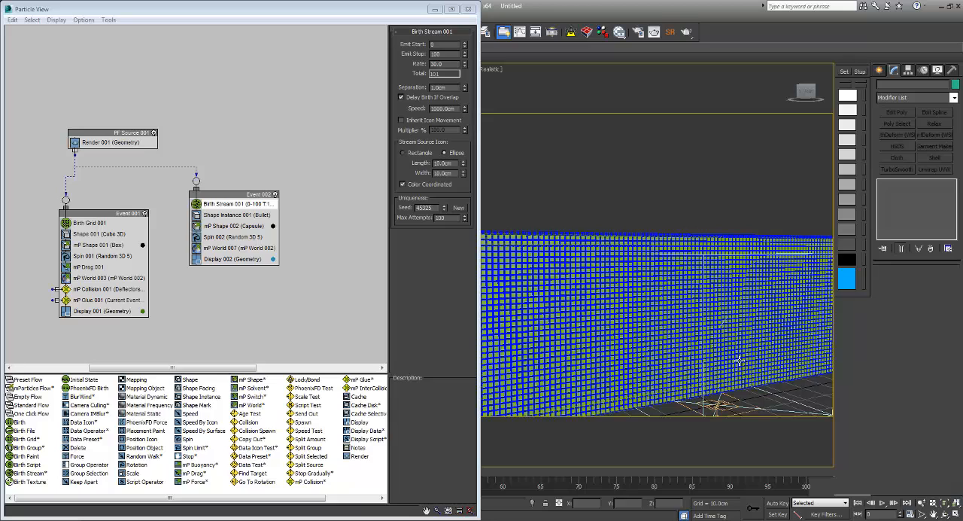
scroll(740, 361, "down", 4)
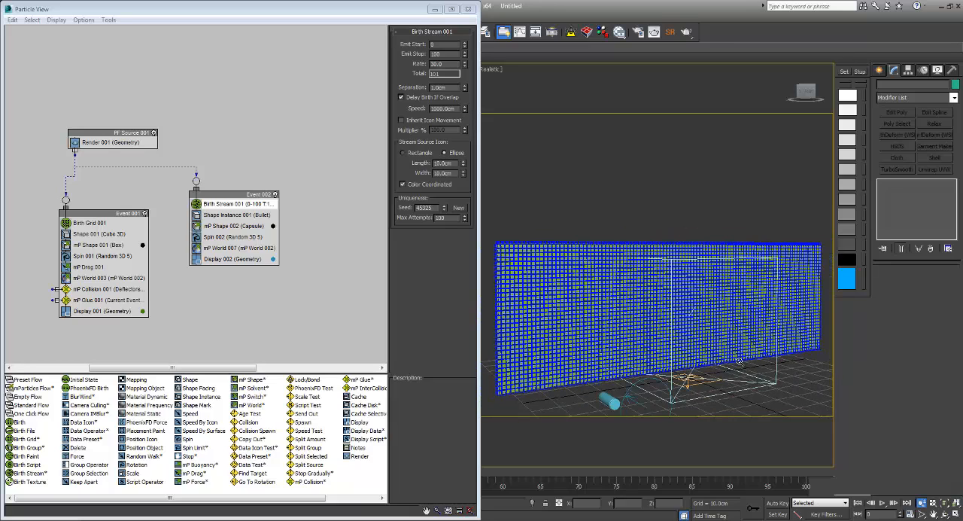
middle_click_drag(739, 360, 739, 361)
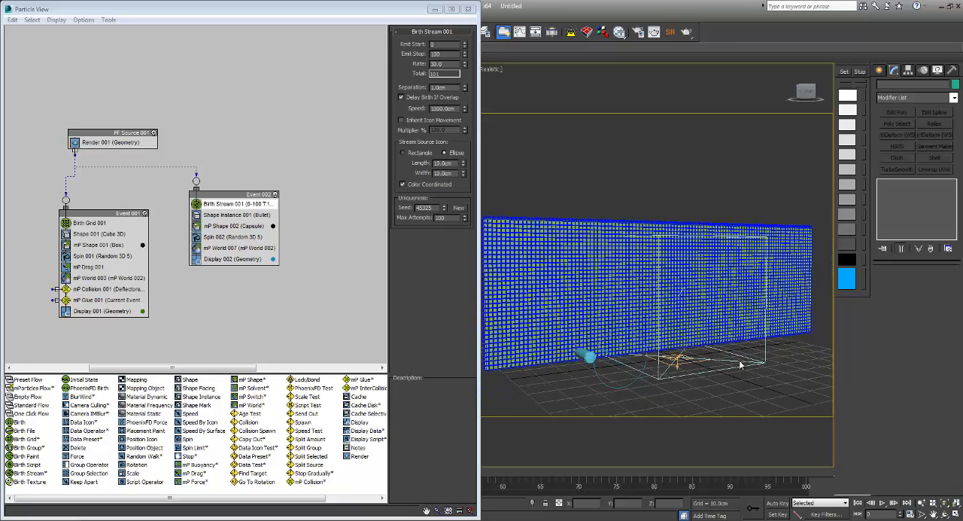
Step: Turn off Visualize Binding on mP Glue 001, play the full bullet simulation, and return to the first frame
left_click(108, 301)
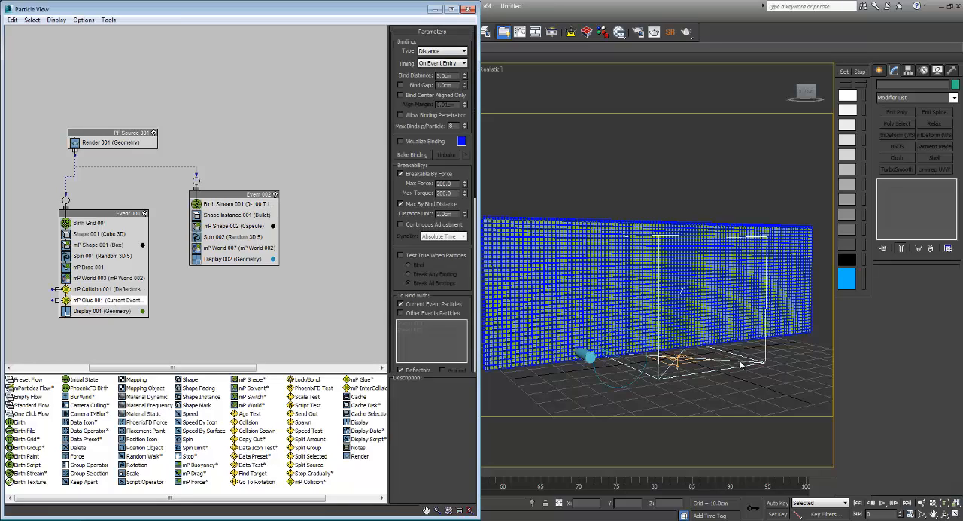
left_click(882, 503)
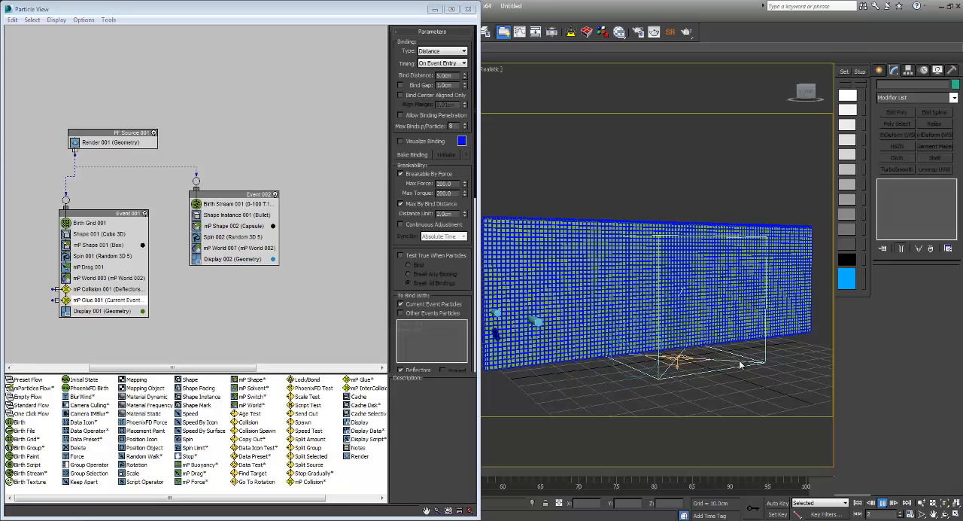
left_click(883, 502)
left_click(858, 503)
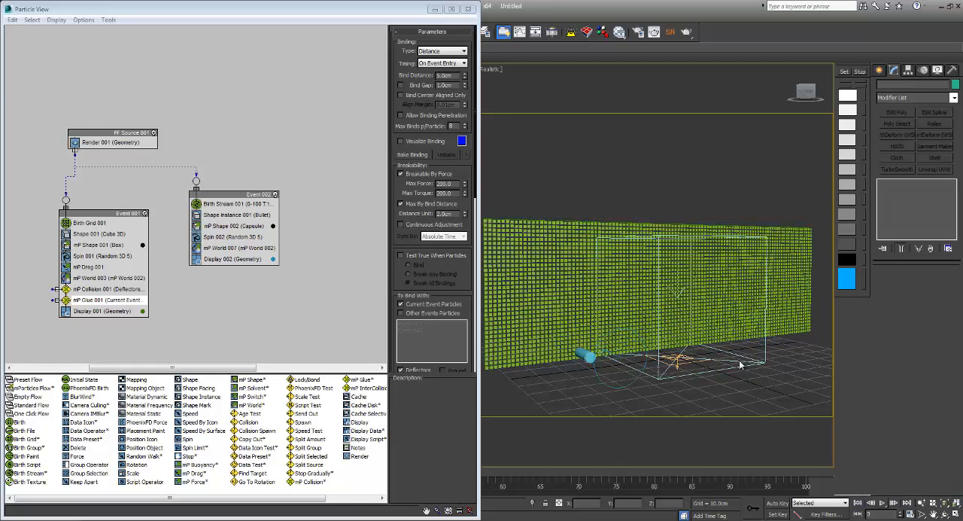
left_click(883, 503)
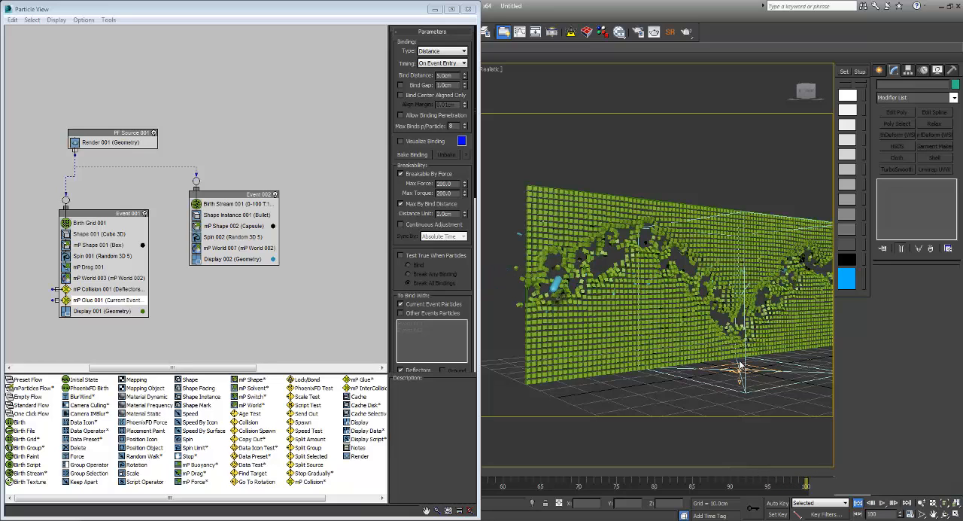
key("Home")
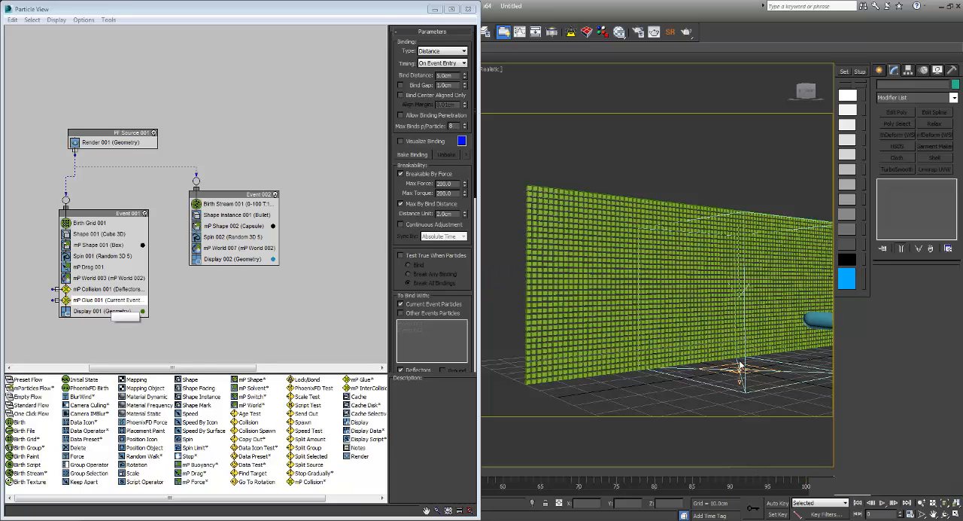
Step: Append a Speed Test directly below mP Glue 001 in Event 001 and display its parameters
right_click(110, 302)
mouse_move(138, 320)
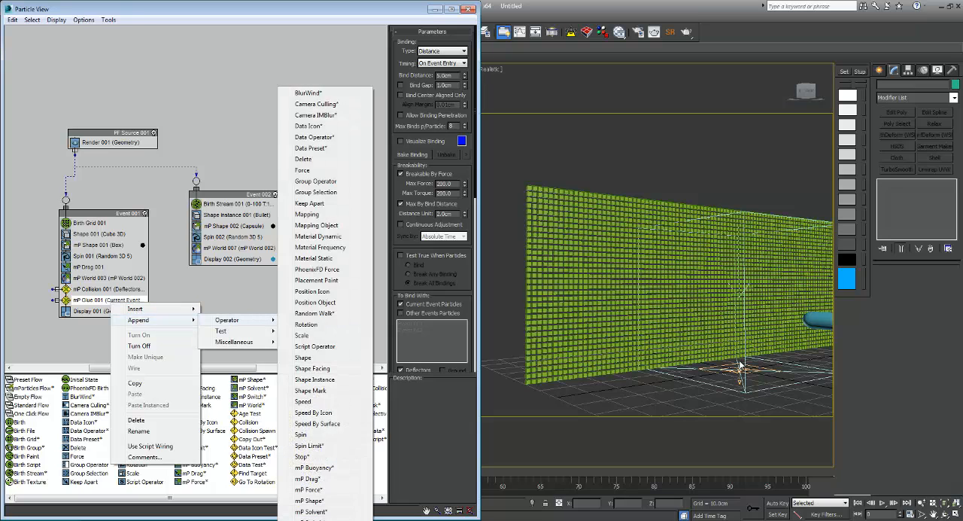
mouse_move(220, 330)
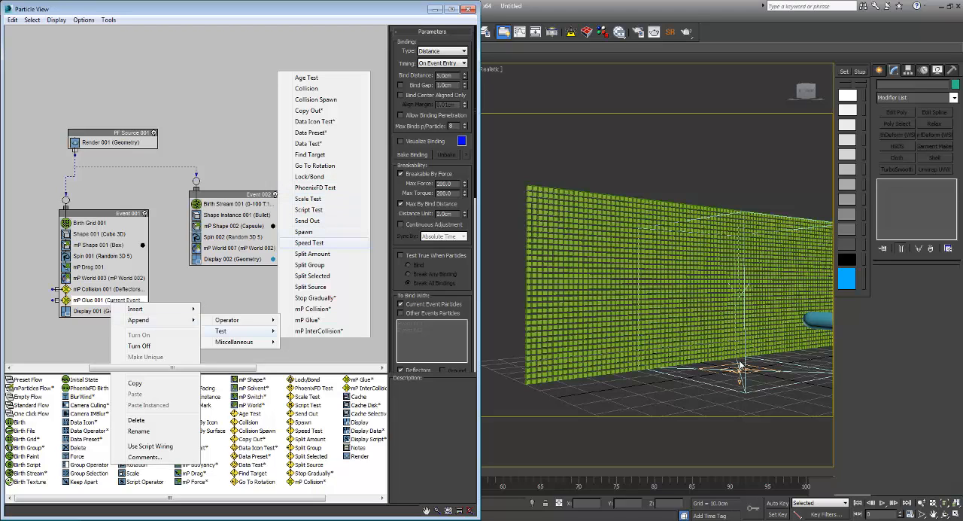
left_click(308, 242)
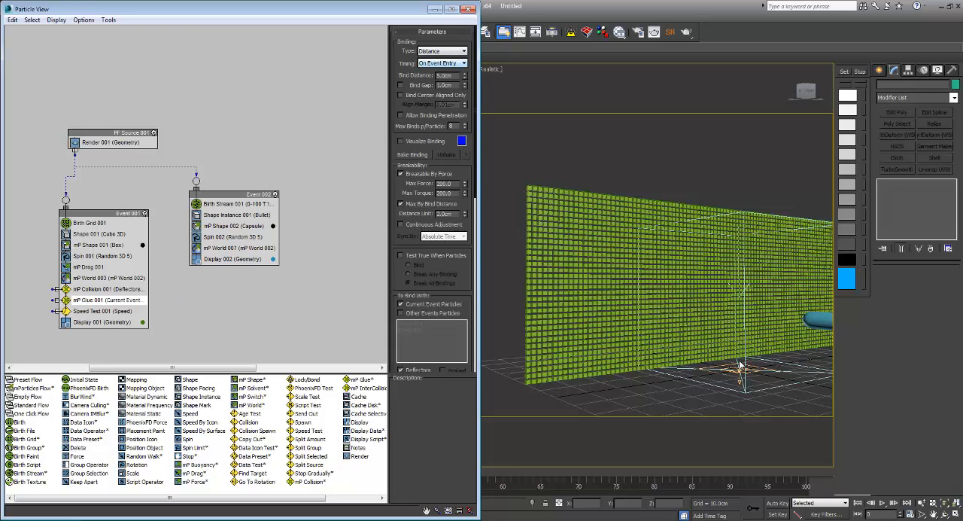
left_click(106, 311)
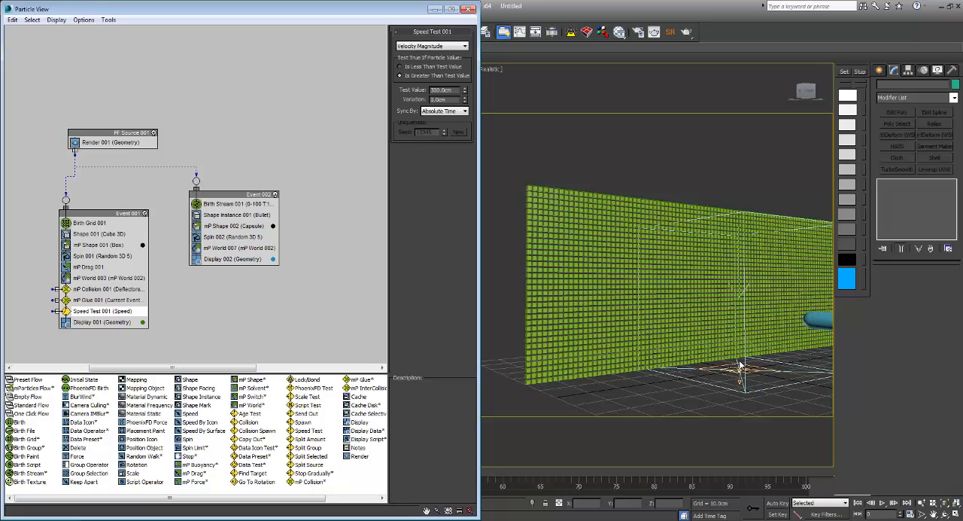
middle_click_drag(219, 304, 231, 283)
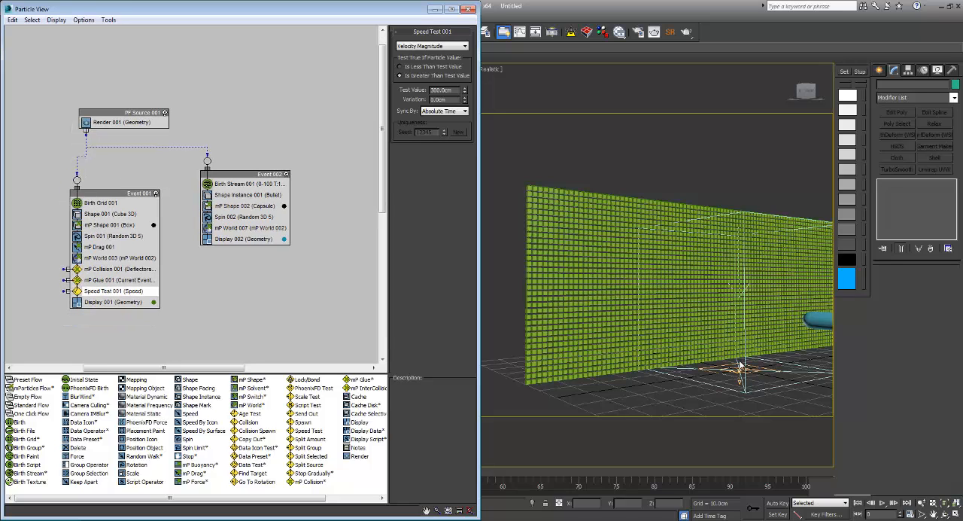
Step: Create a new event containing a Delete operator below Event 002 and wire the Speed Test output to it
right_click(231, 283)
mouse_move(260, 316)
mouse_move(351, 316)
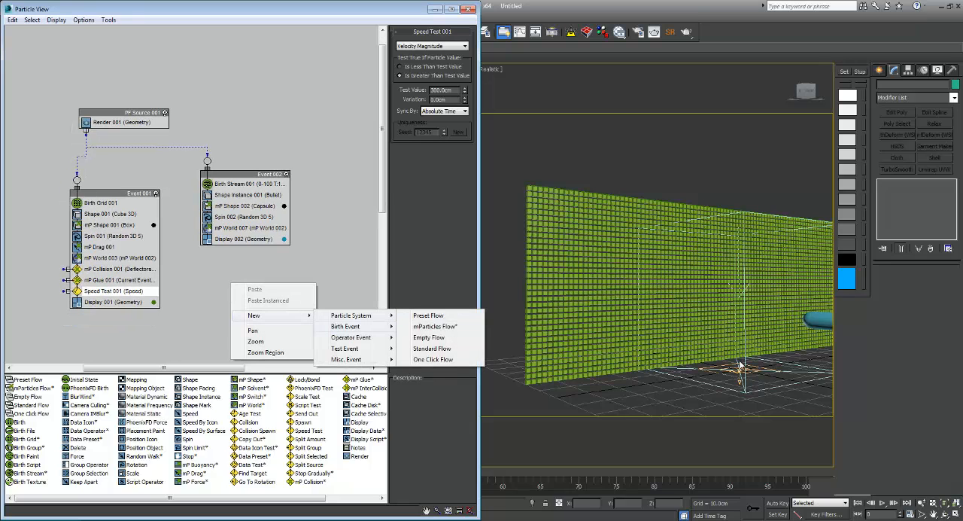
mouse_move(351, 337)
left_click(421, 159)
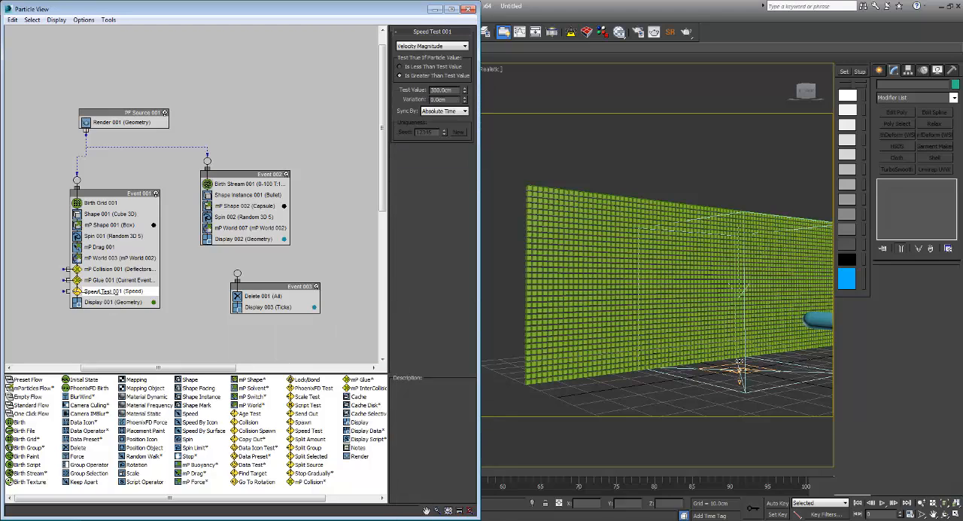
left_click_drag(157, 292, 163, 291)
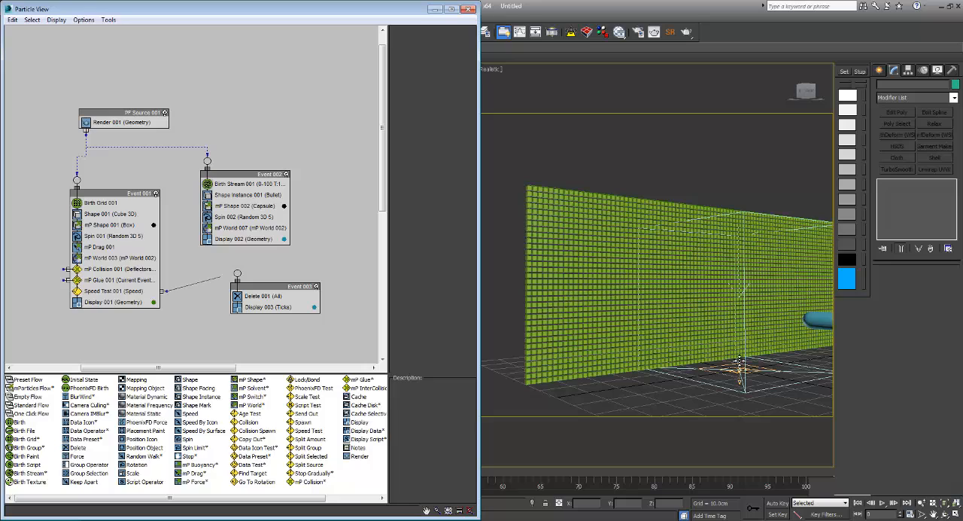
left_click_drag(163, 292, 267, 322)
Step: Append an Age Test to Event 002 with Test Value 5 and Variation 0, and wire it to the Delete event
right_click(257, 235)
mouse_move(286, 251)
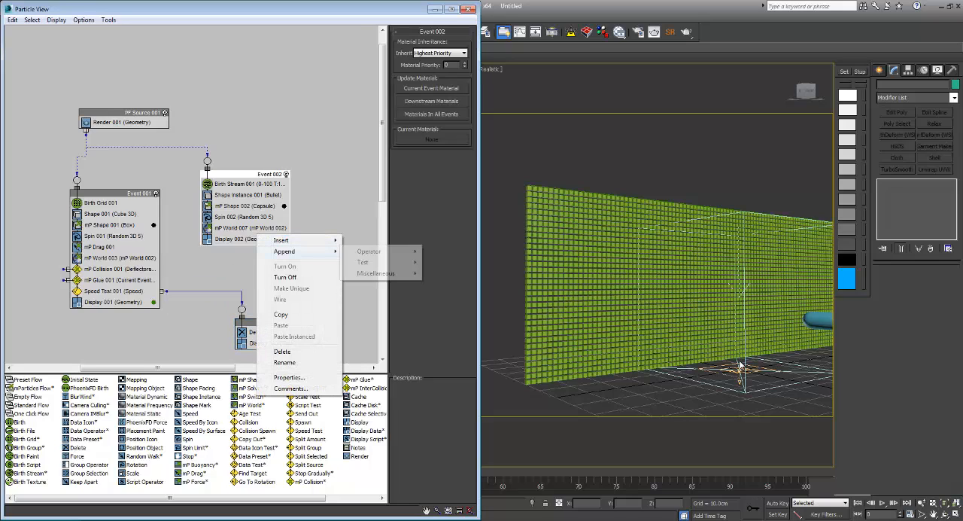
mouse_move(370, 251)
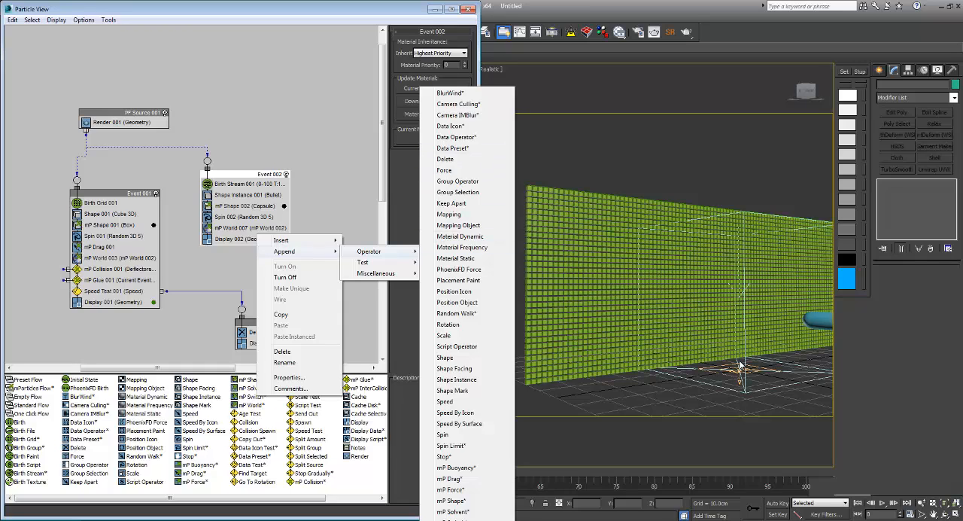
left_click(453, 262)
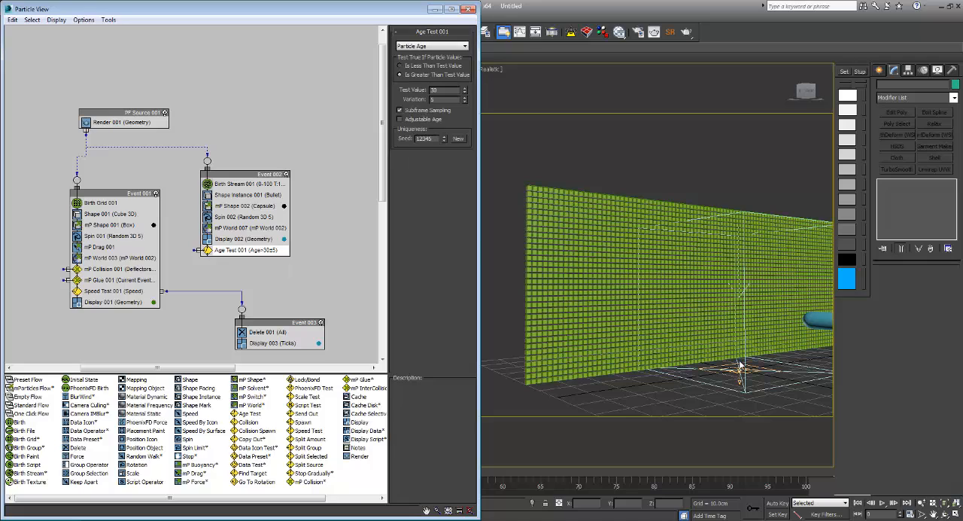
type("5")
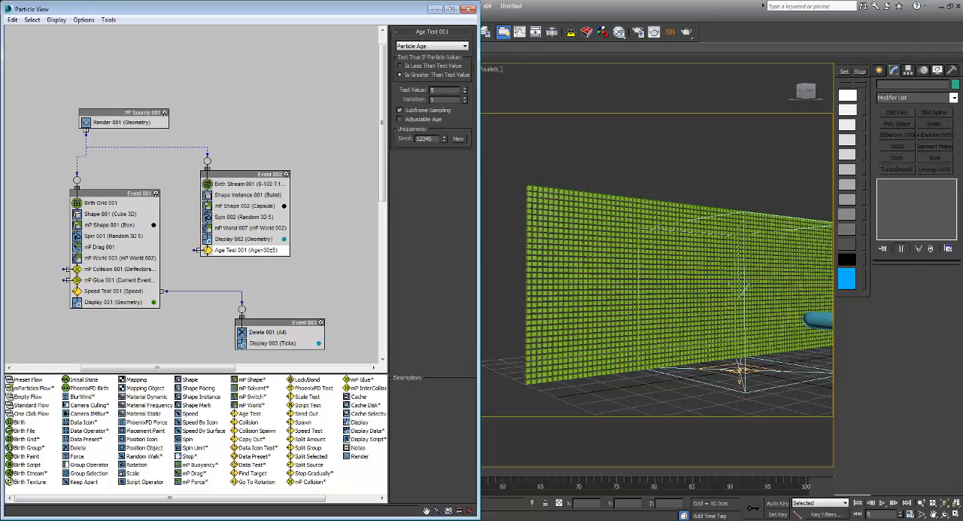
right_click(461, 100)
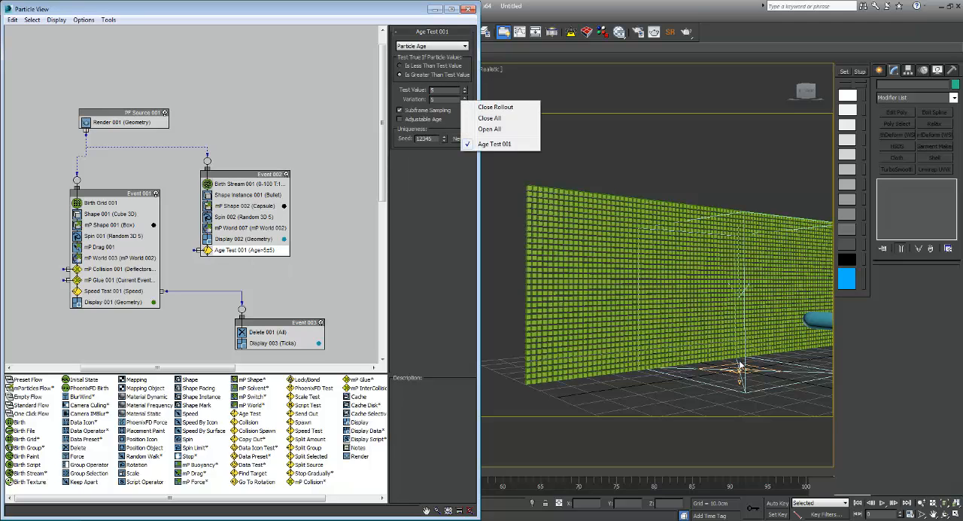
left_click(740, 365)
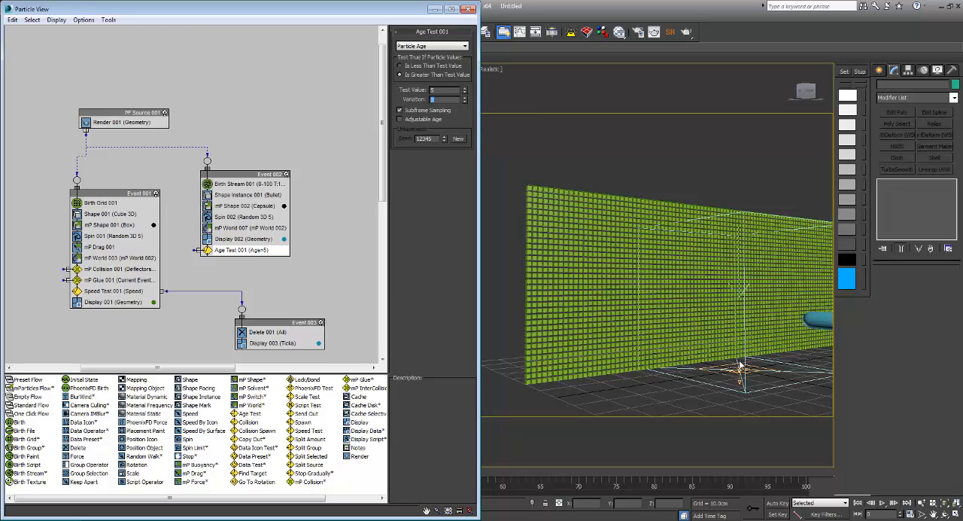
left_click_drag(195, 250, 242, 310)
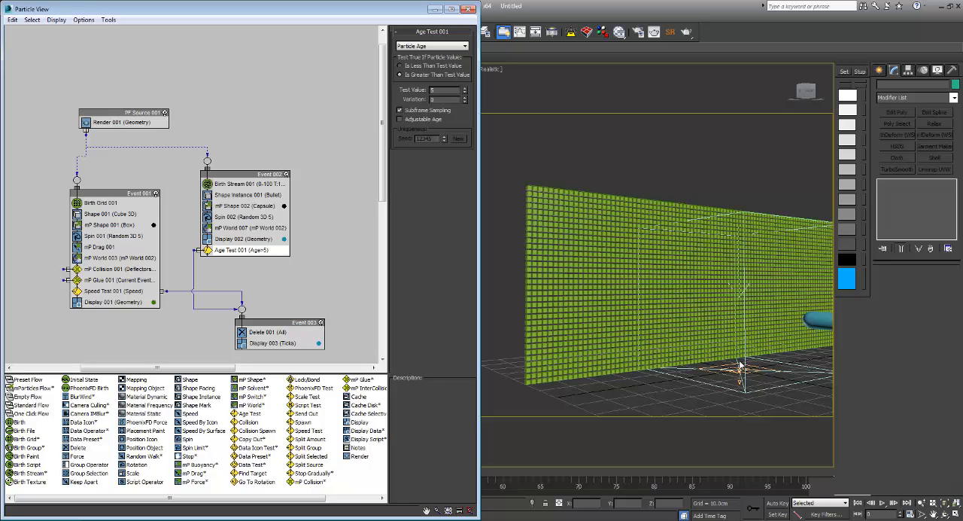
Step: Frame the whole particle sheet, play the simulation, and examine the torn sheet and bullets from the side
middle_click_drag(738, 362, 740, 362)
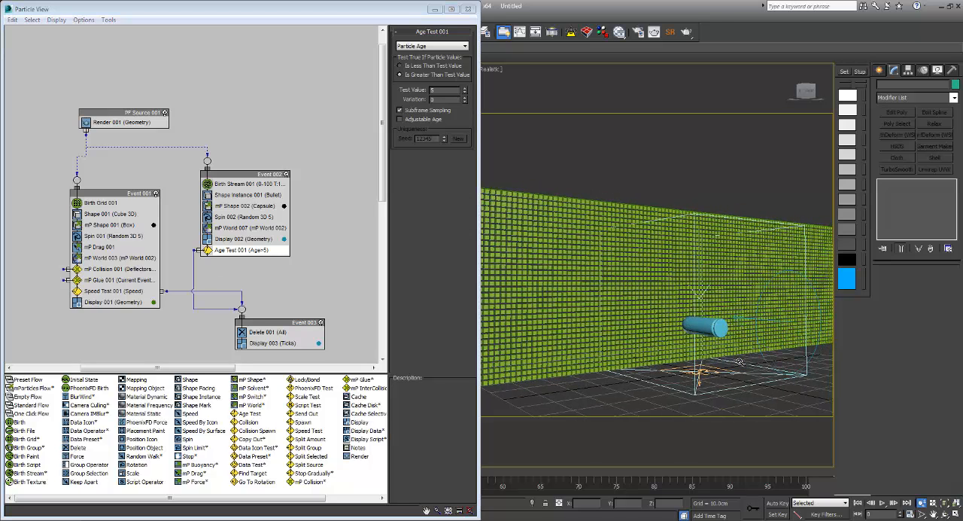
scroll(740, 365, "down", 3)
scroll(740, 362, "up", 1)
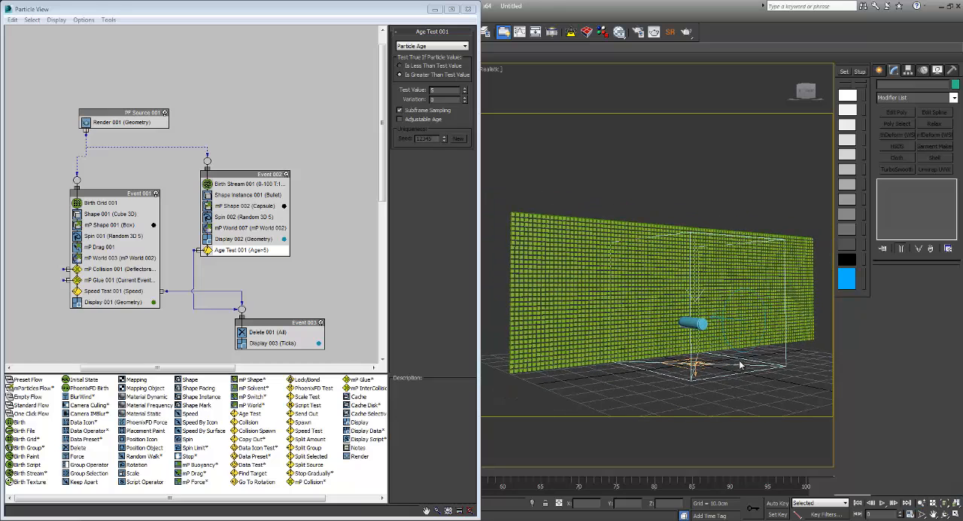
key("slash")
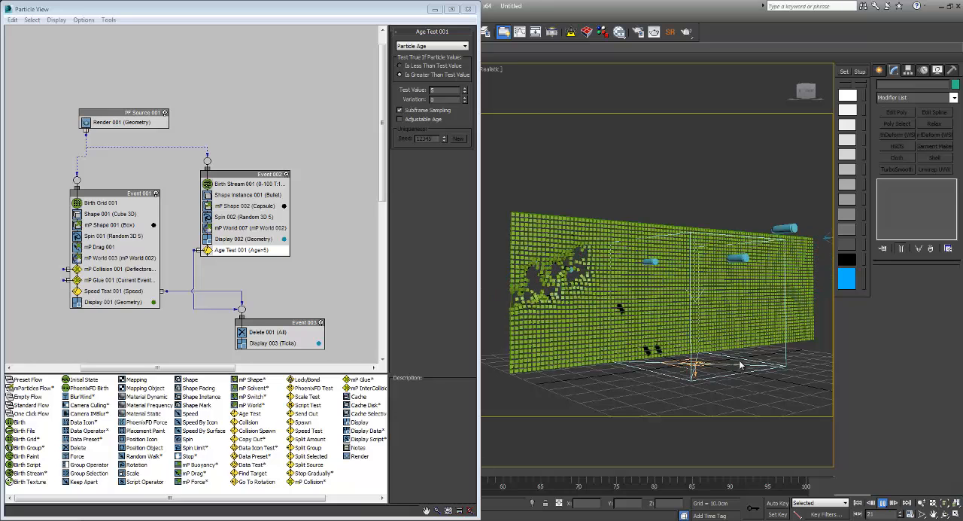
middle_click_drag(740, 364, 742, 364, "alt")
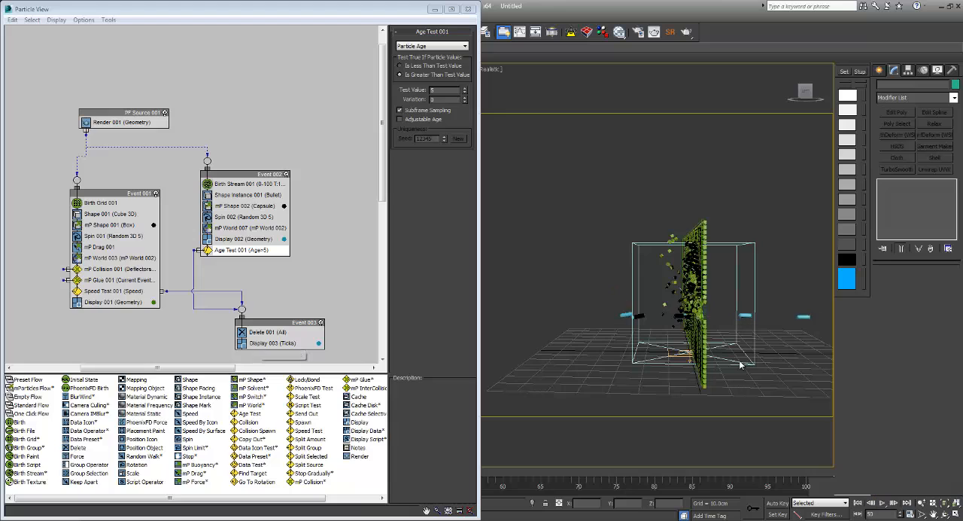
Step: Set Speed Test 001's Test Value to 250 cm, rewind, and replay the simulation while inspecting the sheet from the side
left_click(107, 291)
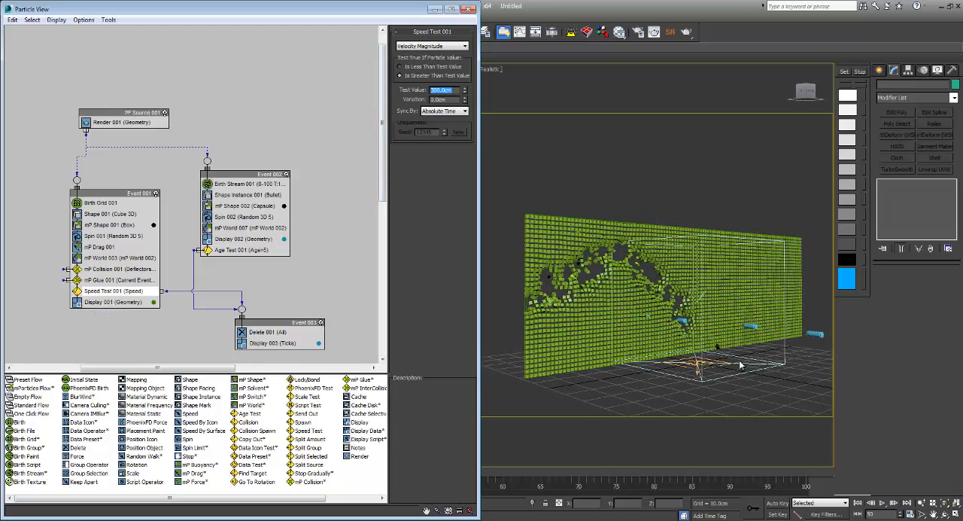
type("250")
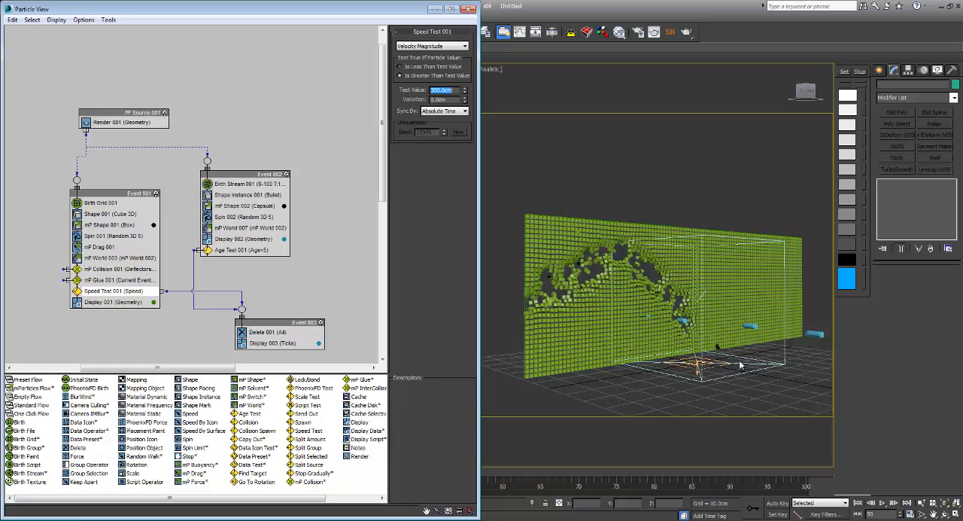
left_click(858, 503)
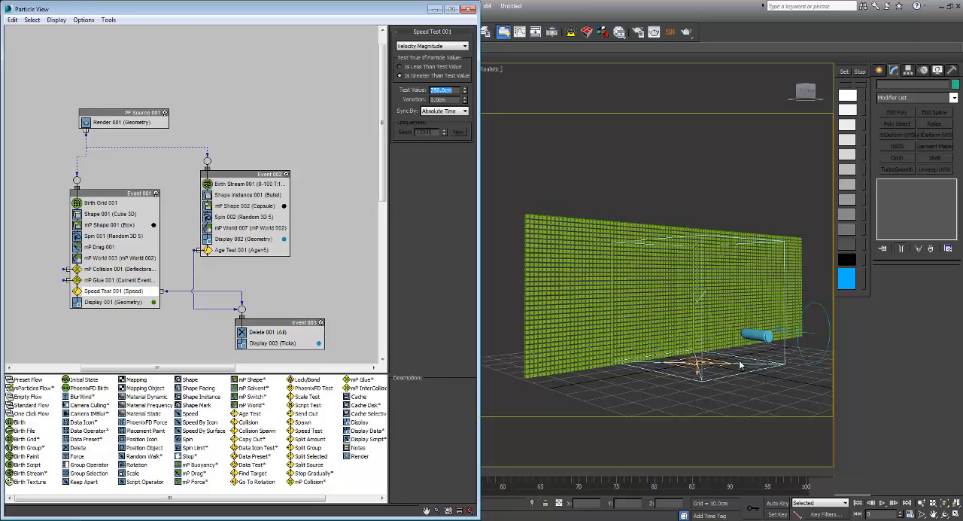
key("/")
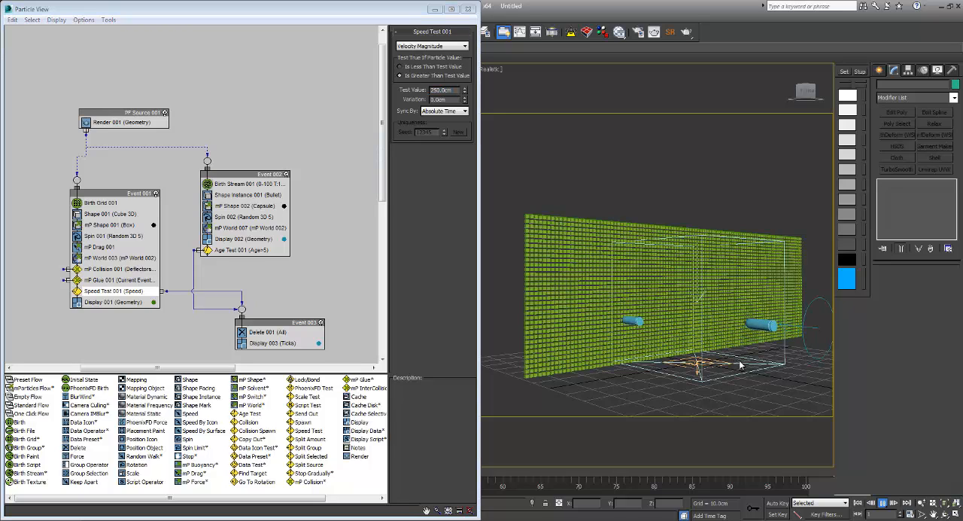
middle_click_drag(739, 365, 739, 365, "alt")
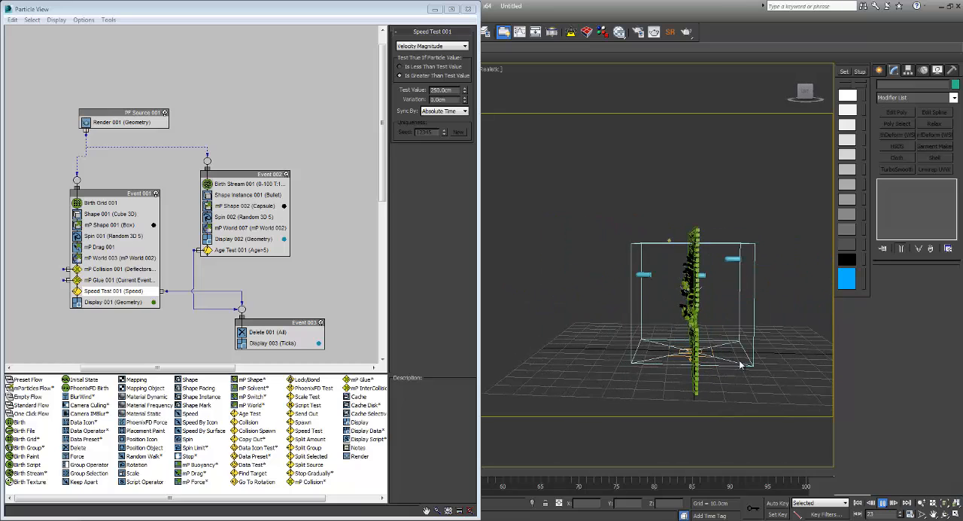
middle_click_drag(739, 365, 739, 365, "alt")
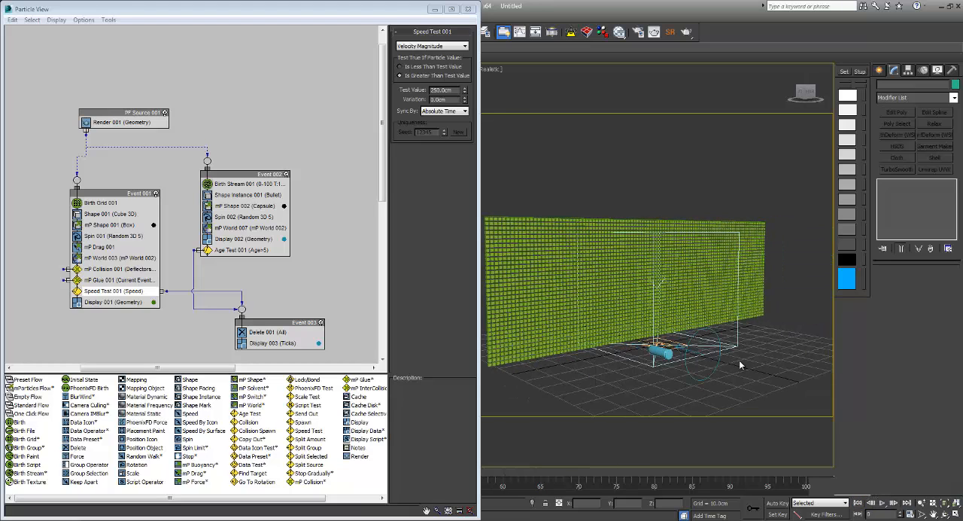
Step: Close Particle View and select the metal sheet object through the MetalSheet layer
key("6")
key("6")
key("6")
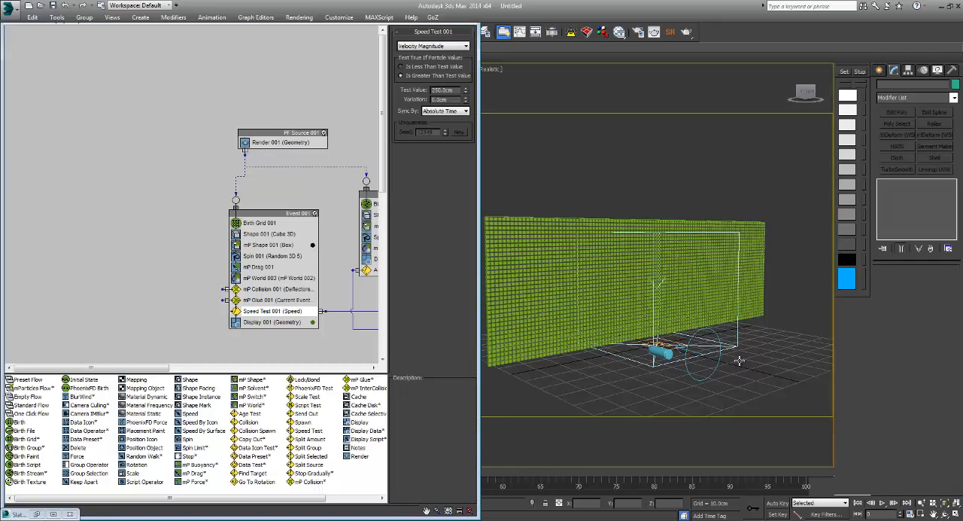
key("l")
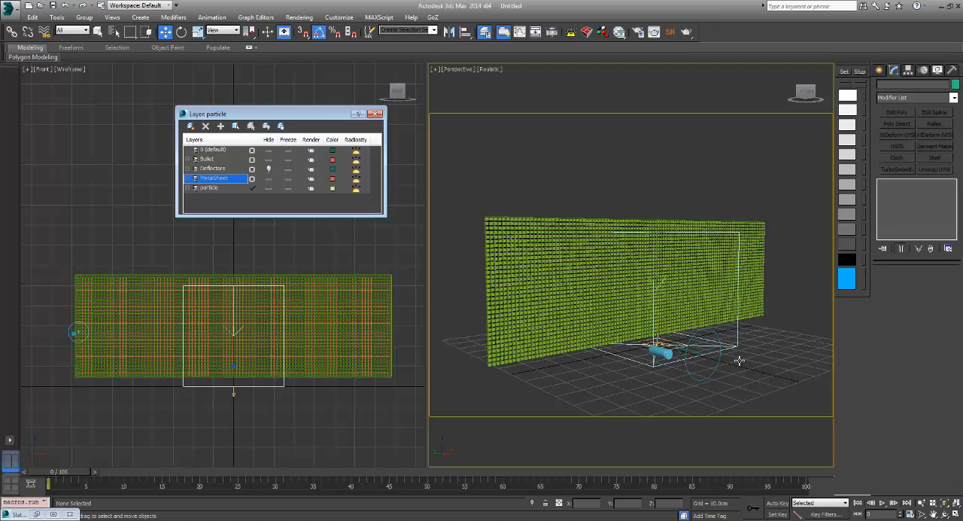
right_click(226, 178)
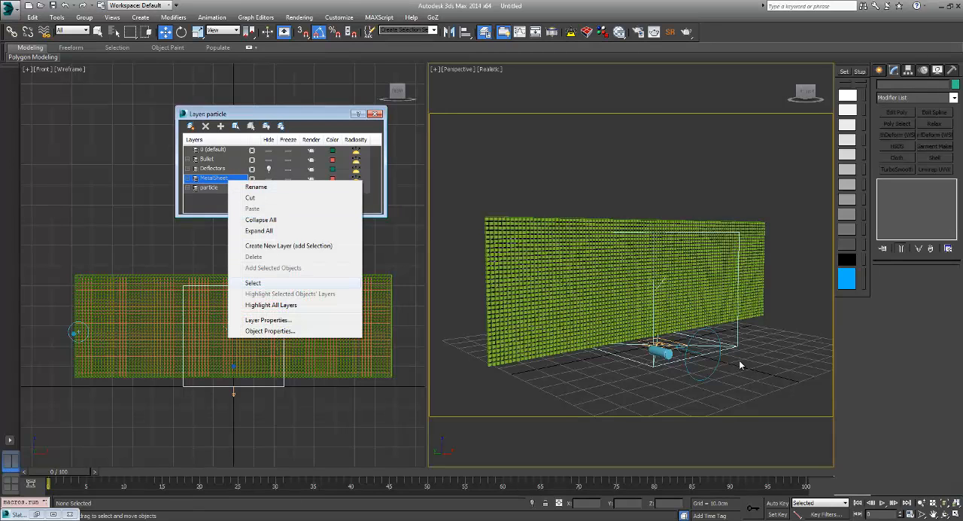
left_click(255, 283)
Step: Apply a Particle Skinner modifier to the MetalSheet plane and add PF Source 001 as its particle flow system
left_click(954, 98)
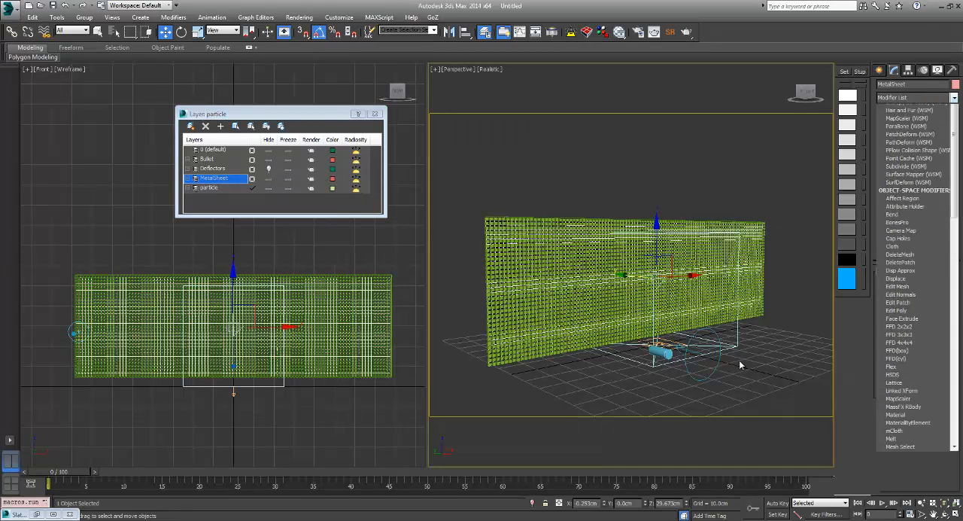
scroll(915, 410, "down", 3)
scroll(914, 410, "down", 3)
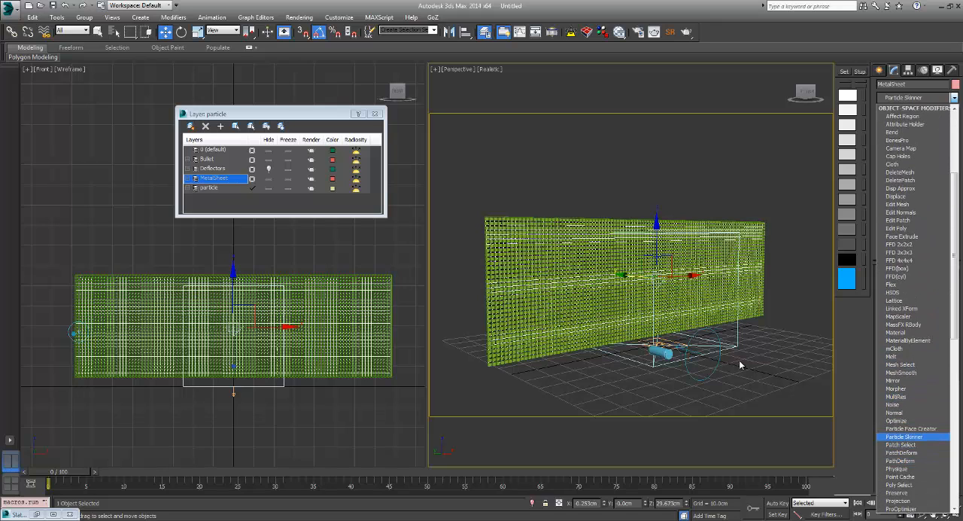
left_click(905, 436)
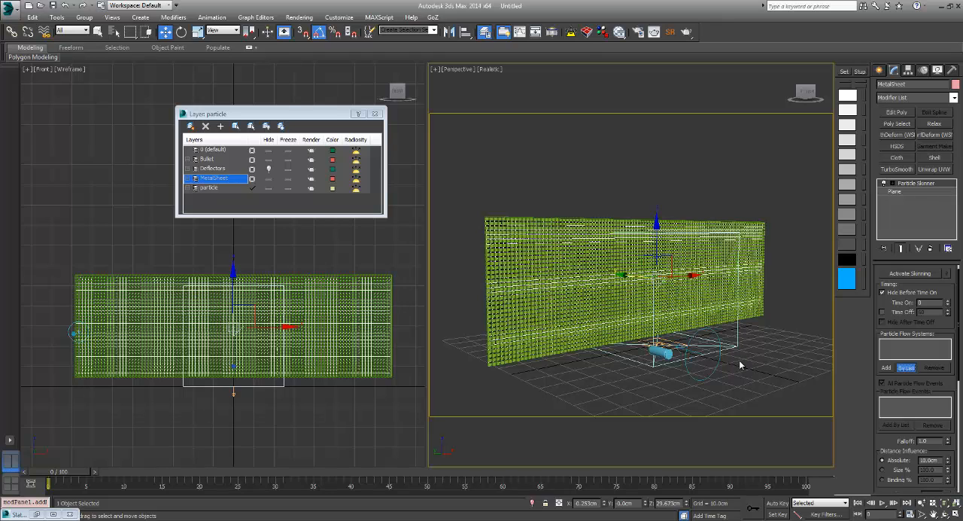
left_click(905, 367)
left_click(440, 215)
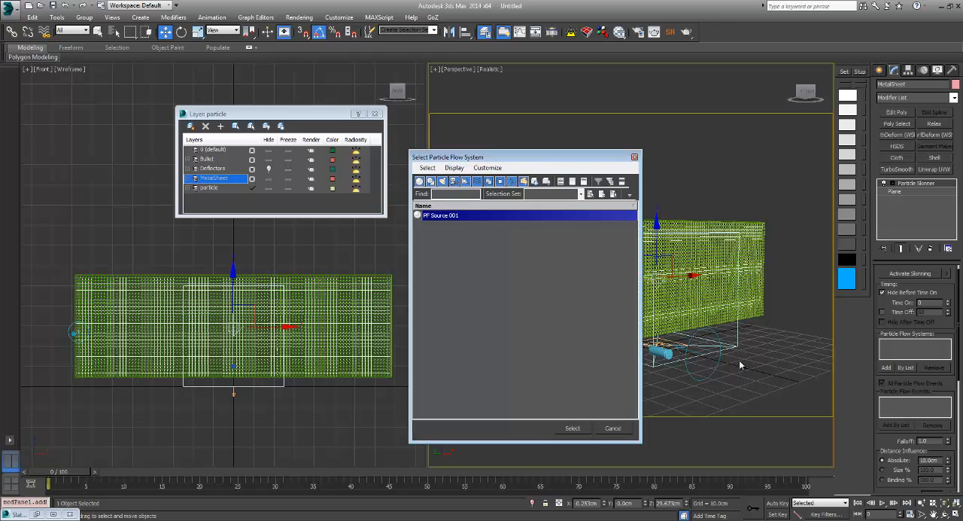
left_click(572, 427)
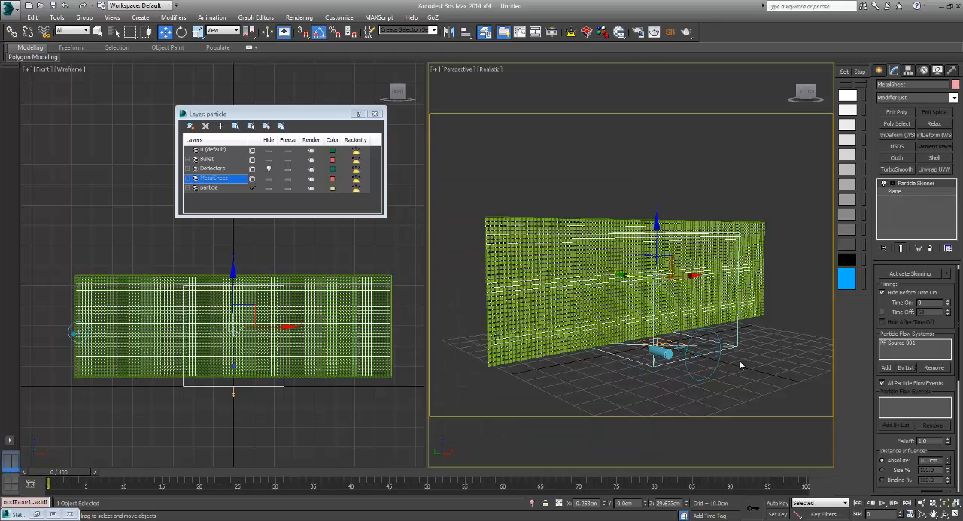
Step: Turn off All Particle Flow Events in the Particle Skinner and add Event 001 and Event 003 as its particle flow events
left_click(883, 382)
left_click(896, 424)
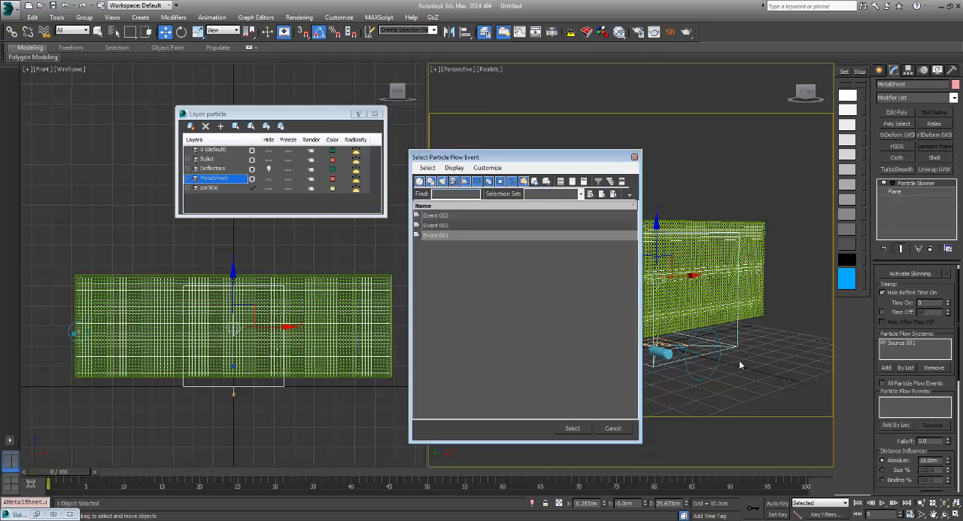
left_click(436, 236)
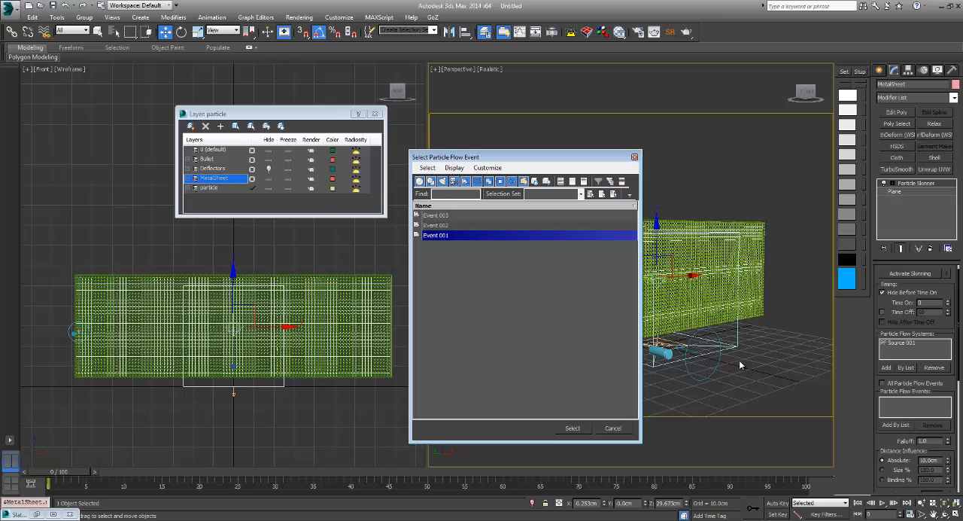
left_click(435, 215, "ctrl")
left_click(572, 428)
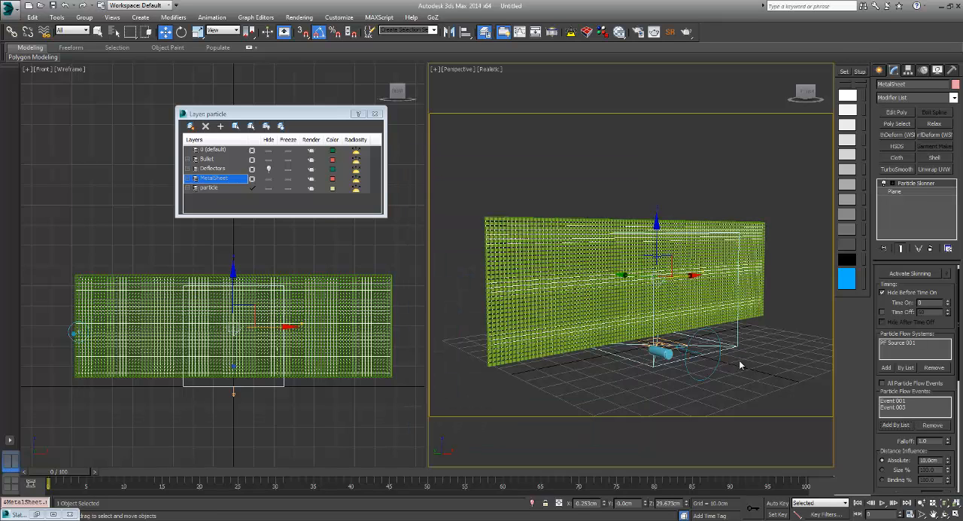
Step: Open Particle View, set Event 001's Display 001 type to None, and play the animation to check the bare metal sheet
key("6")
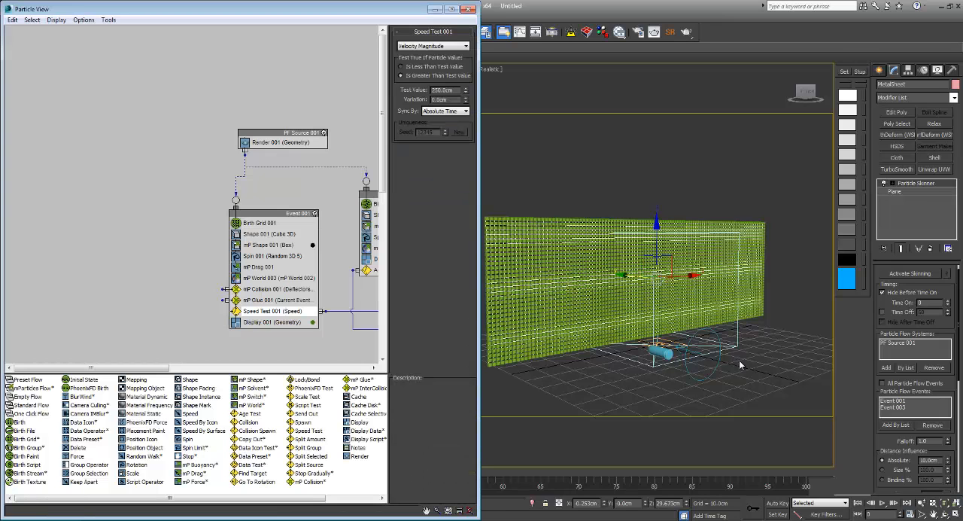
left_click(274, 322)
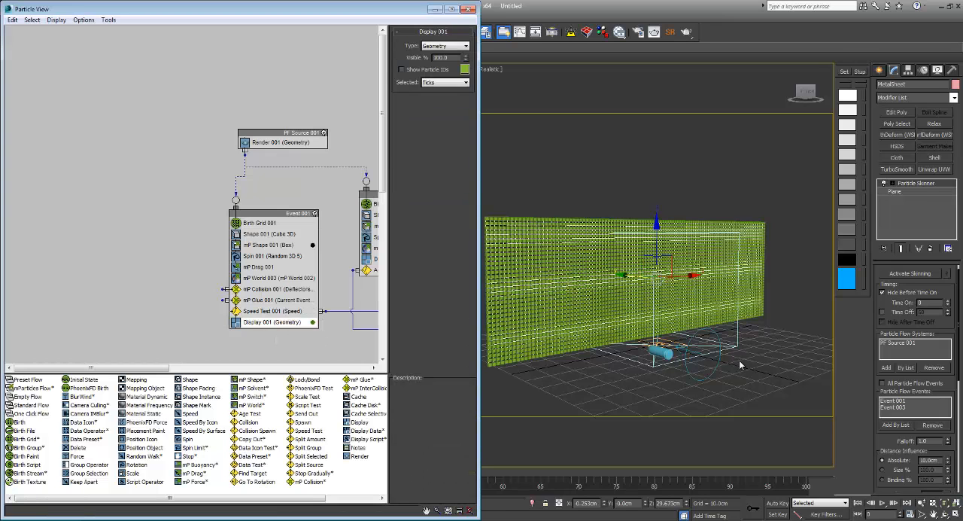
left_click(445, 45)
left_click(428, 55)
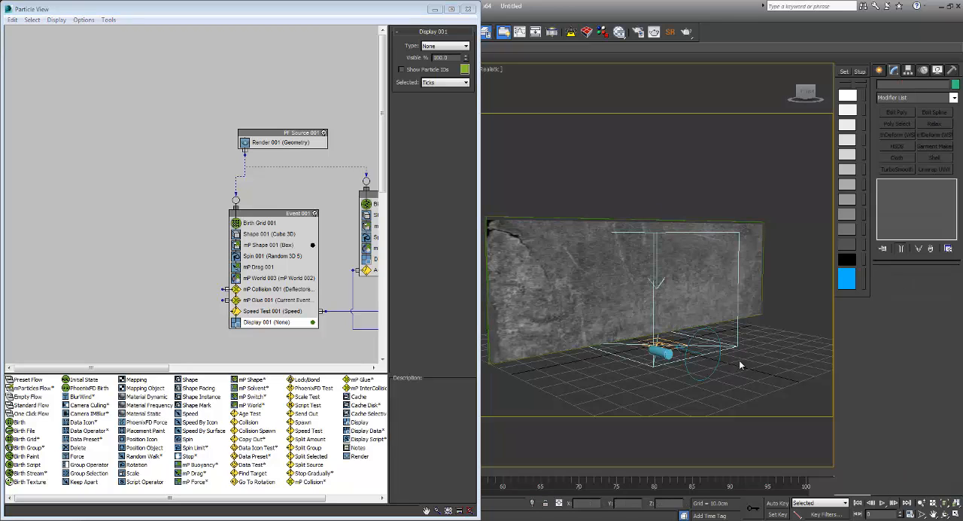
key("slash")
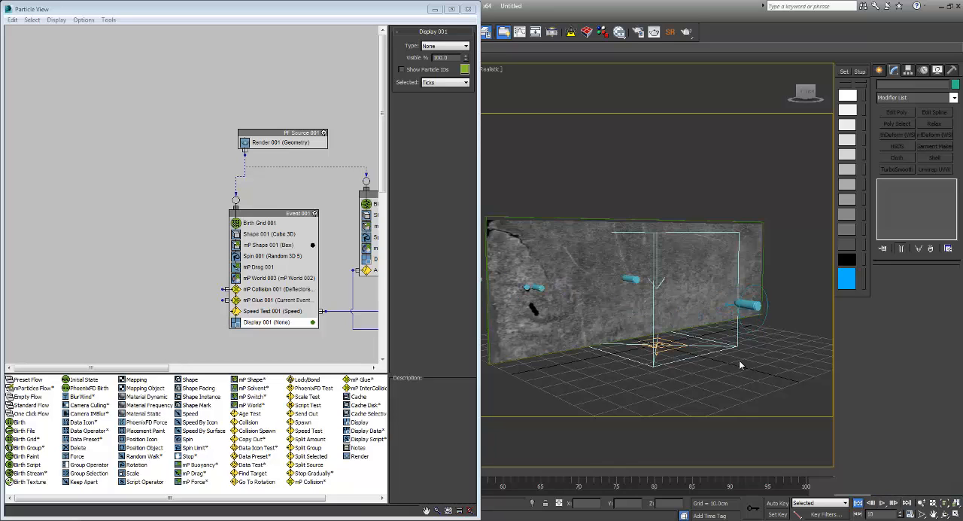
Step: Activate skinning on the MetalSheet, deselect it, play the simulation to examine how the sheet deforms, and rewind to the start
left_click(738, 359)
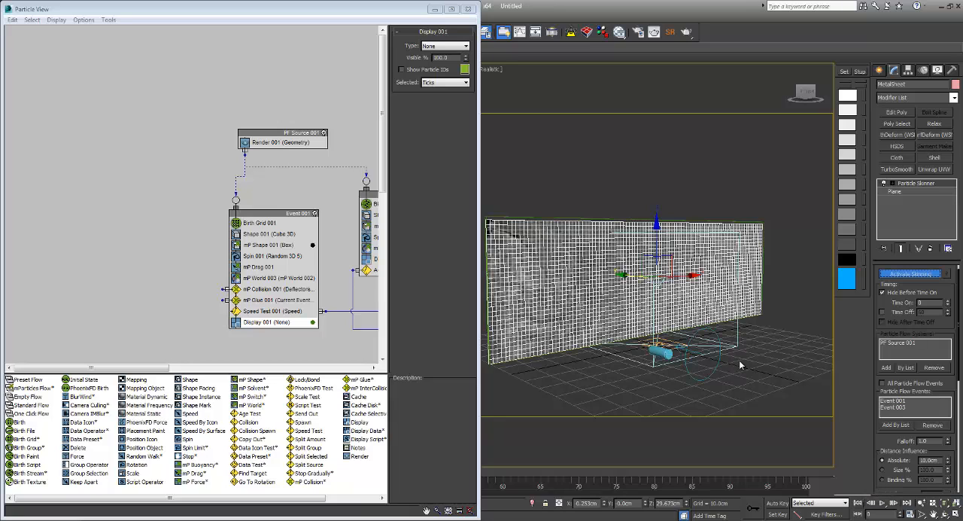
left_click(740, 365)
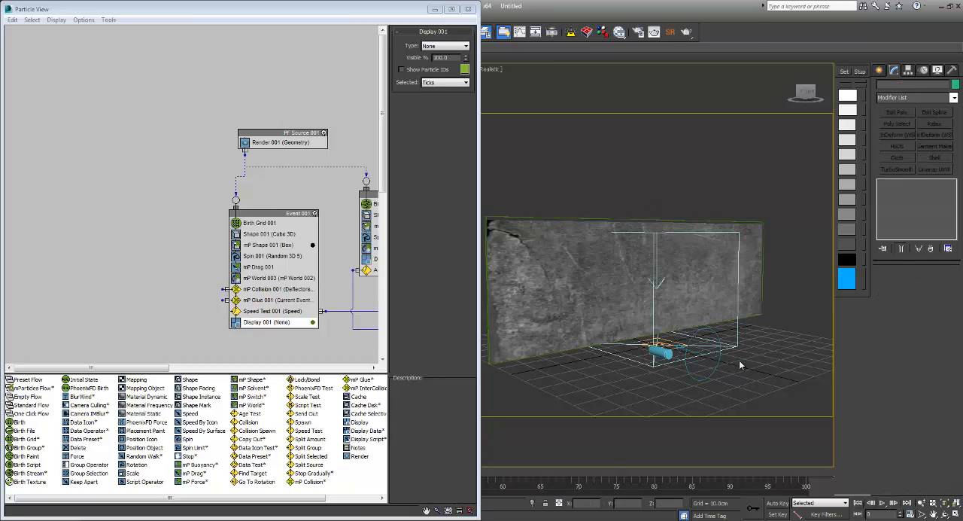
key("slash")
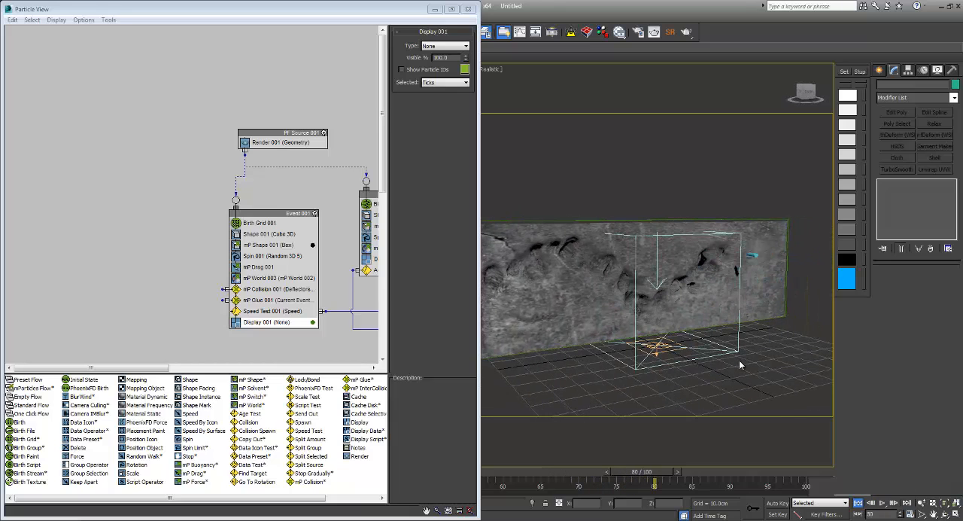
key("Home")
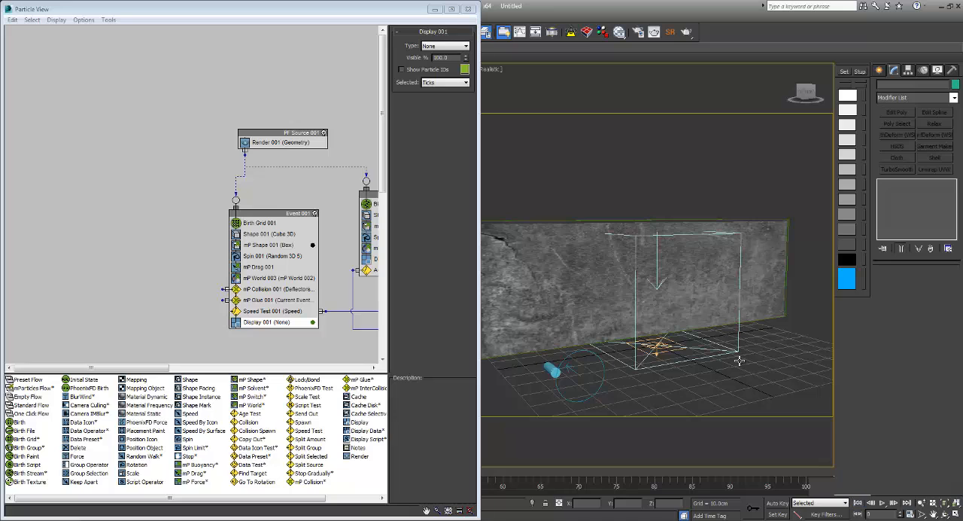
Step: Reselect the MetalSheet and set the Particle Skinner's Rip Surface Apart type to Distance Change
key("ctrl+z")
scroll(924, 451, "down", 4)
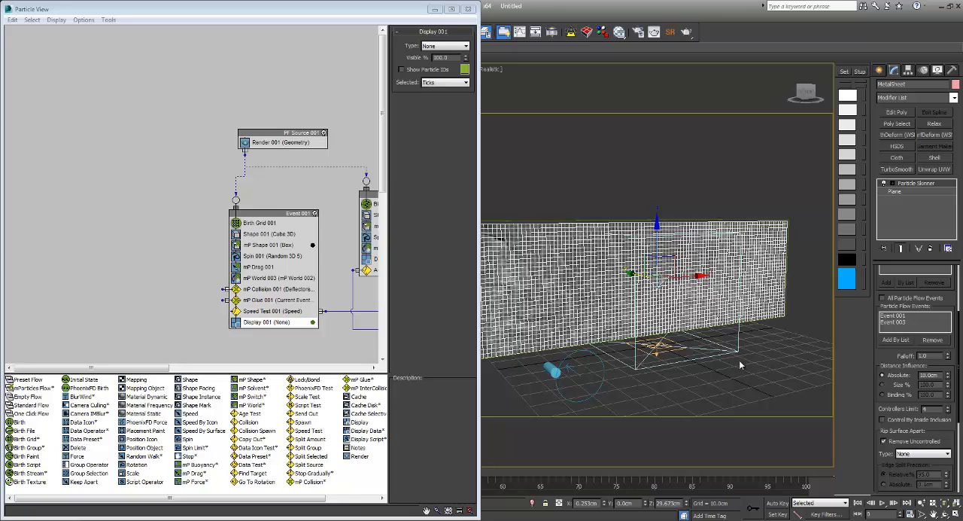
scroll(920, 374, "down", 2)
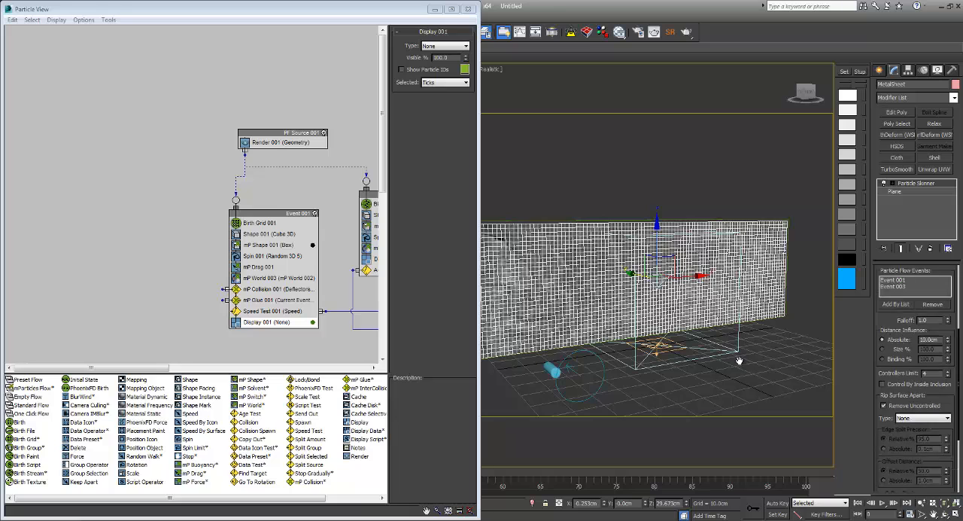
left_click(923, 373)
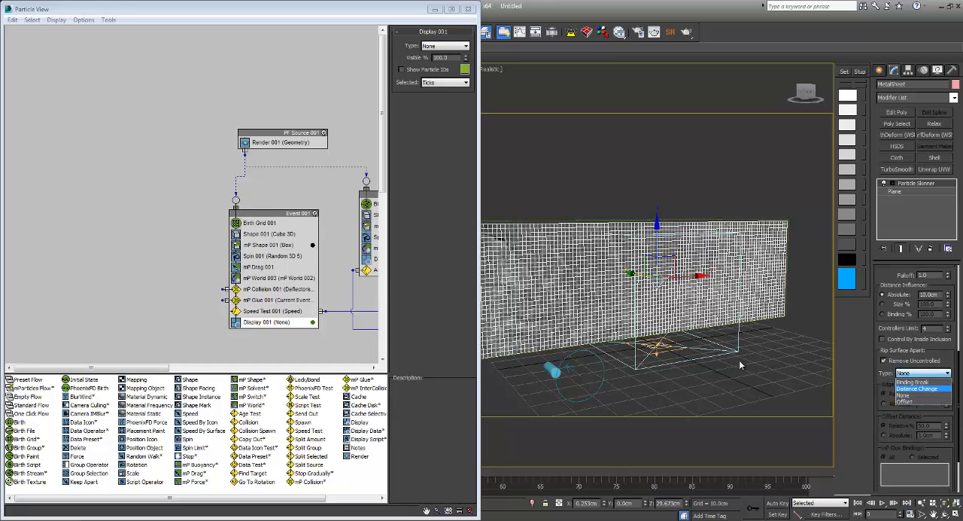
left_click(921, 388)
mouse_move(739, 360)
middle_mouse_down("alt")
mouse_move(786, 362)
mouse_move(739, 360)
middle_mouse_up("alt")
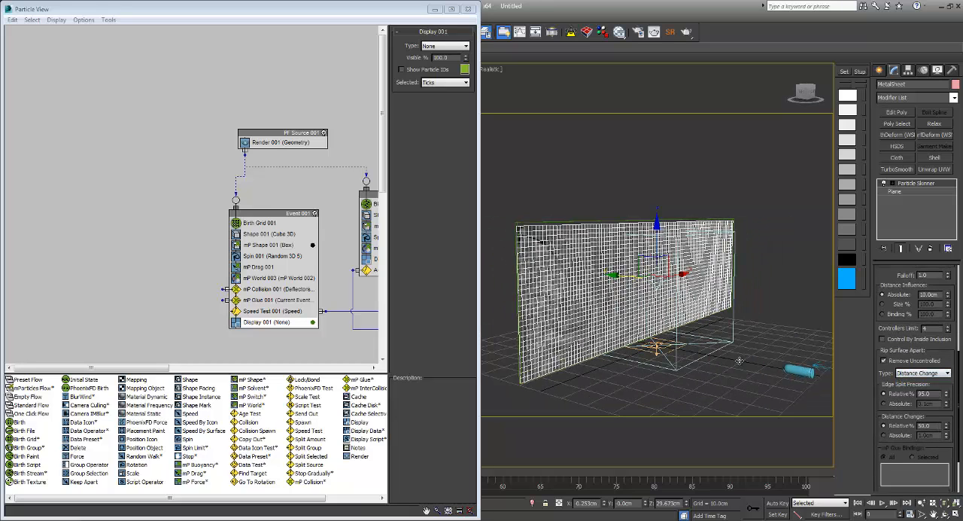
Step: Deselect the sheet, play the simulation to examine how the surface rips around the bullet holes, and rewind to the start
left_click(739, 365)
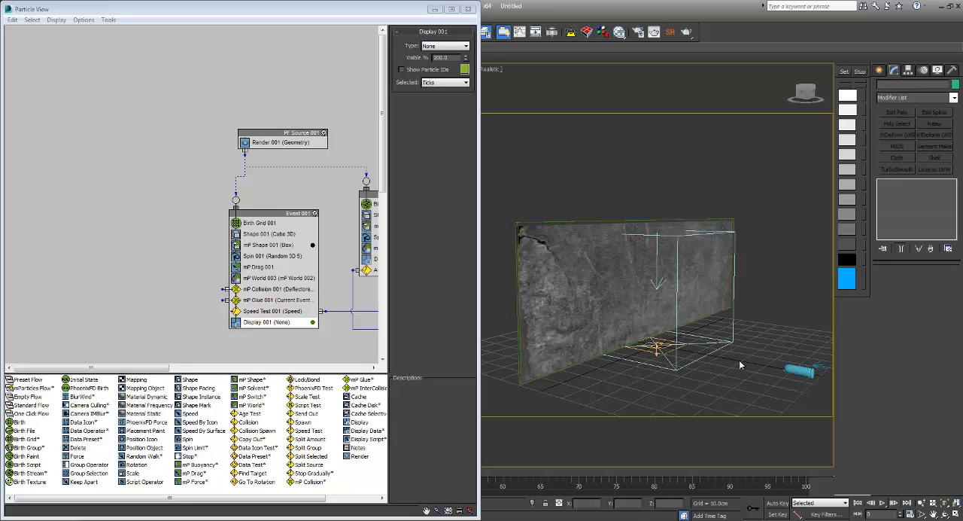
key("slash")
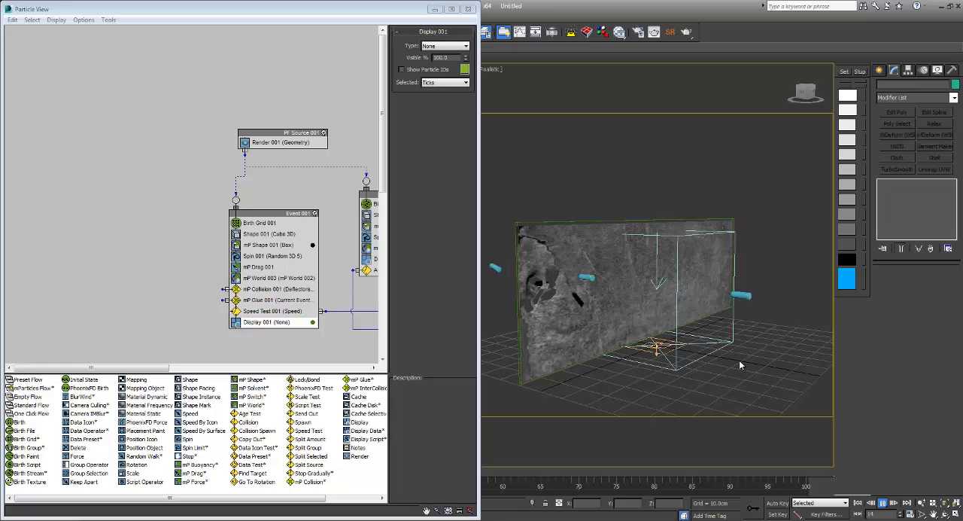
middle_click_drag(739, 364, 708, 362, "alt")
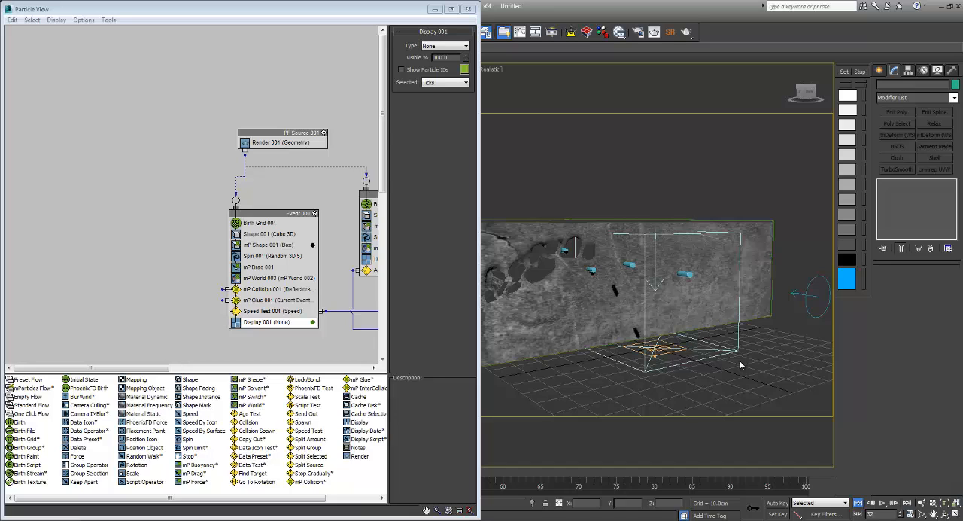
key("Home")
Step: Reselect the MetalSheet and apply a UVW Map modifier above the Particle Skinner
left_click(740, 361)
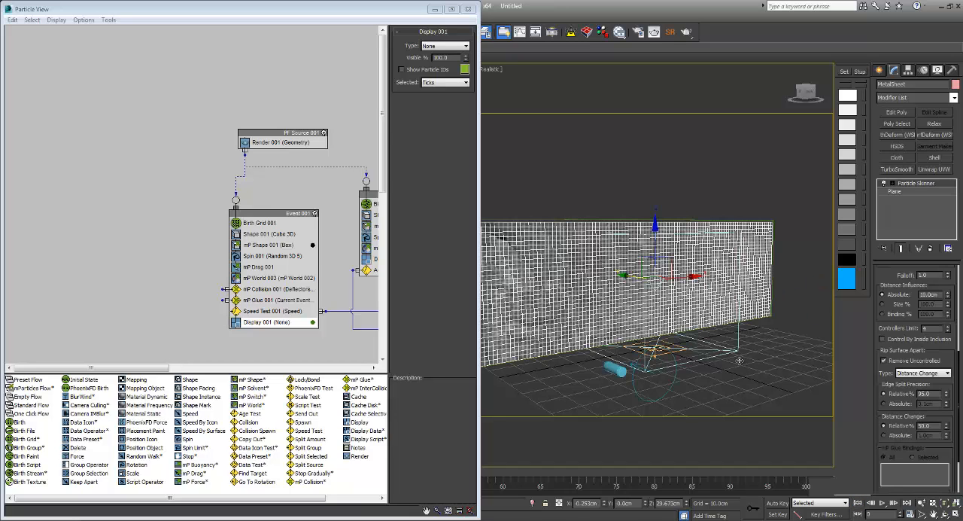
left_click(954, 98)
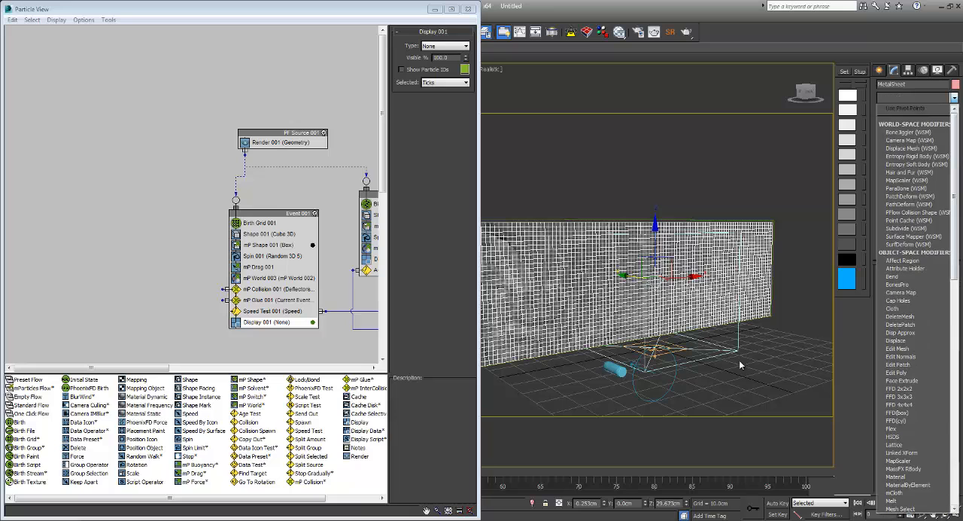
left_click_drag(954, 150, 955, 373)
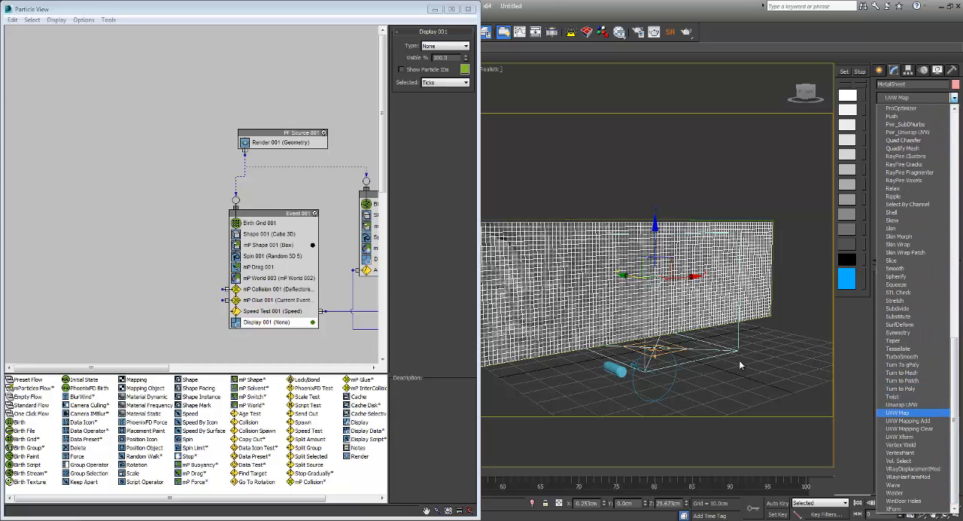
left_click(897, 412)
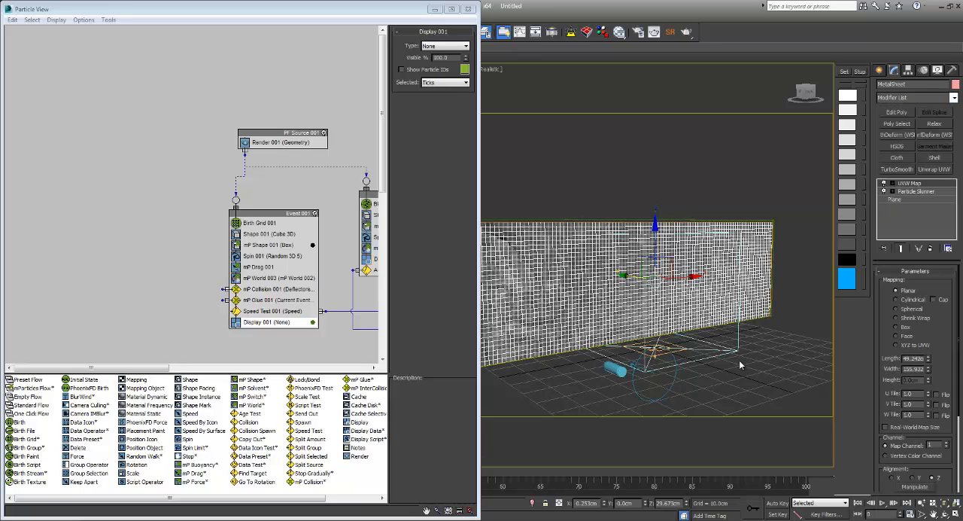
Step: Leave the modifier settings, deselect the sheet, and replay the simulation while examining the rips from the front and behind
left_click(879, 70)
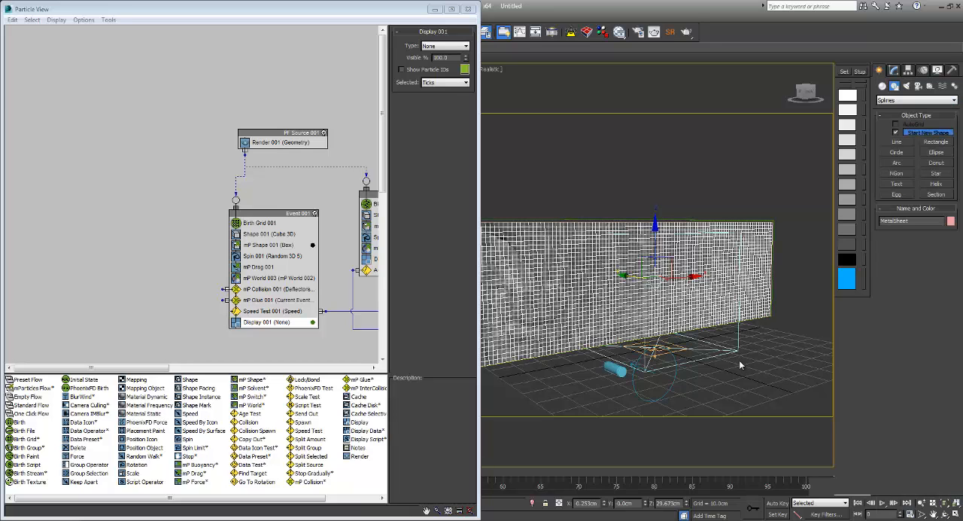
left_click(739, 365)
mouse_move(740, 365)
middle_mouse_down("alt")
mouse_move(763, 366)
mouse_move(756, 359)
middle_mouse_up("alt")
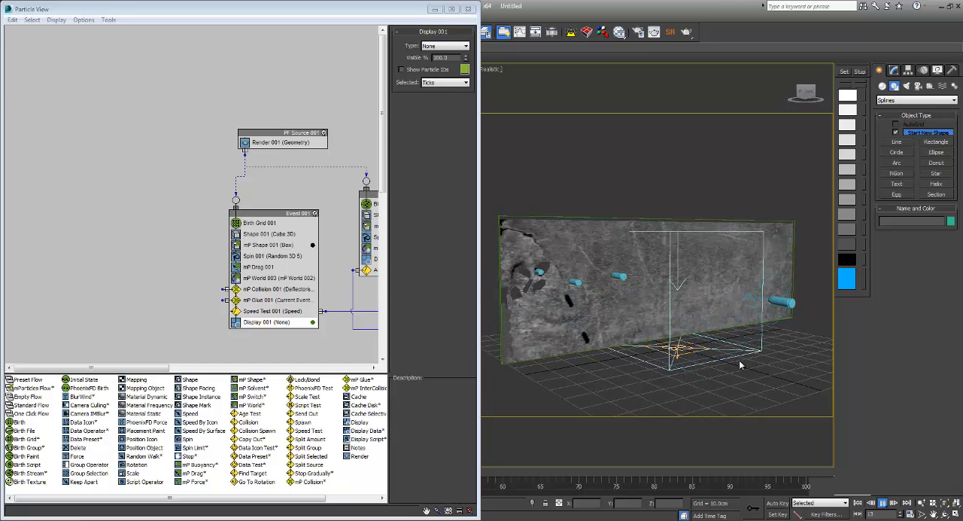
key("shift+z")
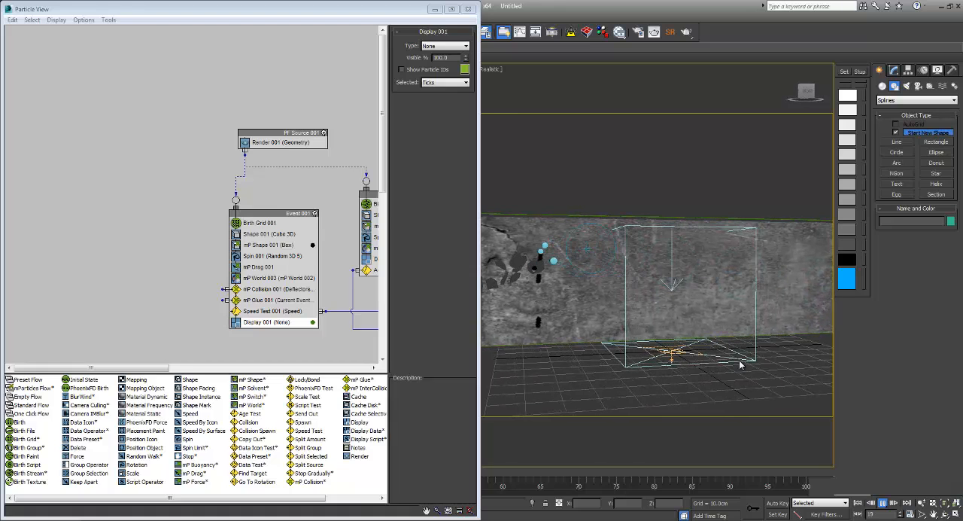
middle_click_drag(740, 365, 739, 365, "alt")
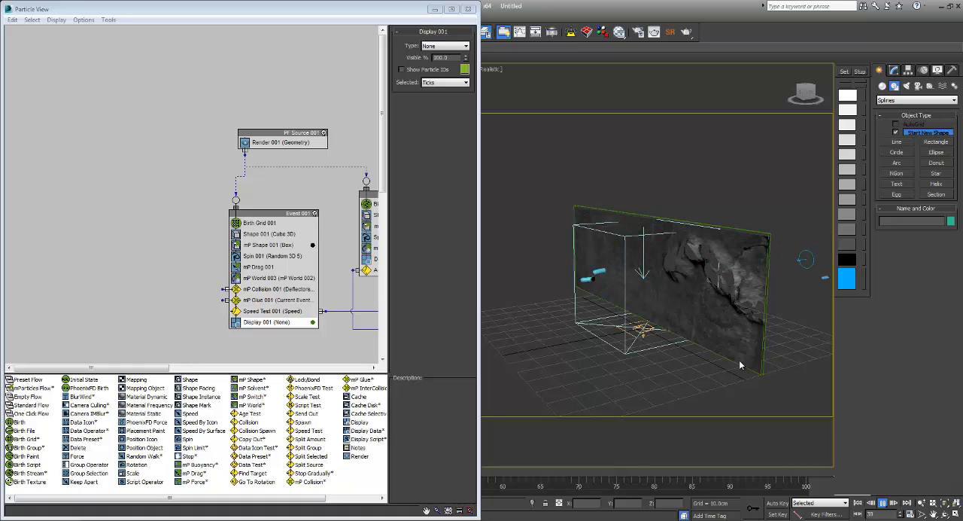
middle_click_drag(740, 365, 739, 365, "alt")
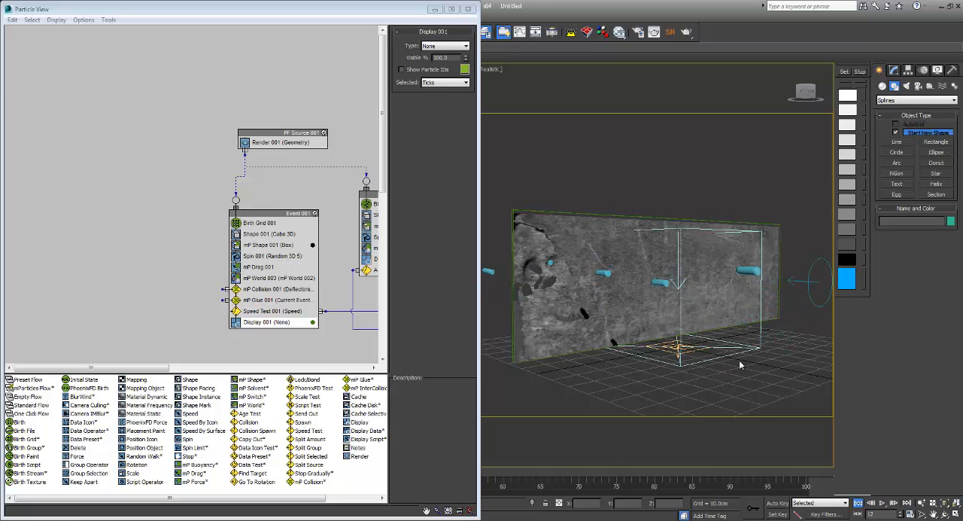
Step: Reselect the MetalSheet and apply a Shell modifier above the UVW Map
left_click(740, 362)
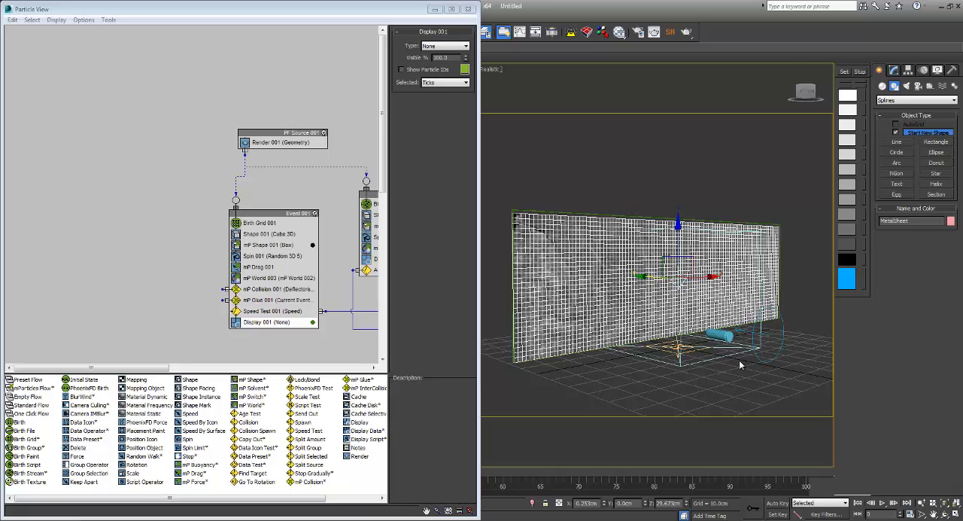
left_click(894, 70)
left_click(954, 98)
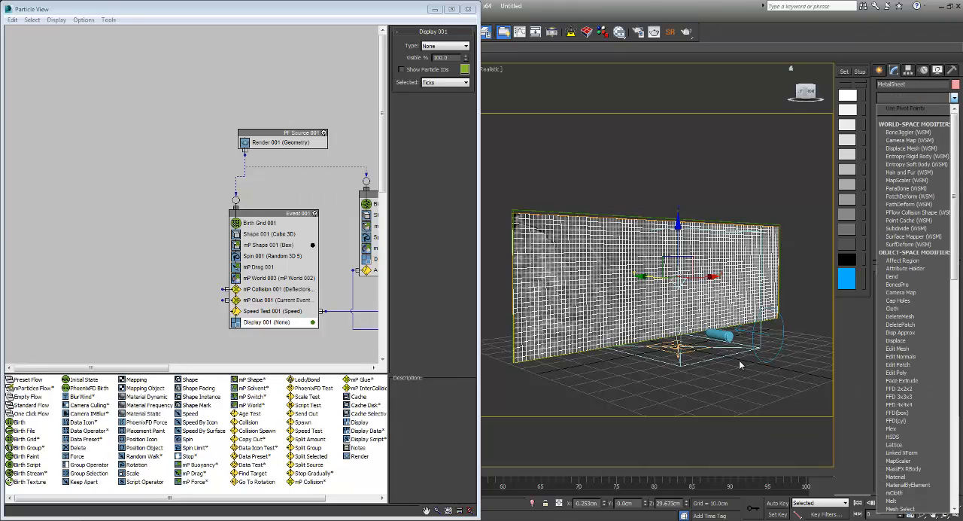
left_click_drag(954, 175, 954, 349)
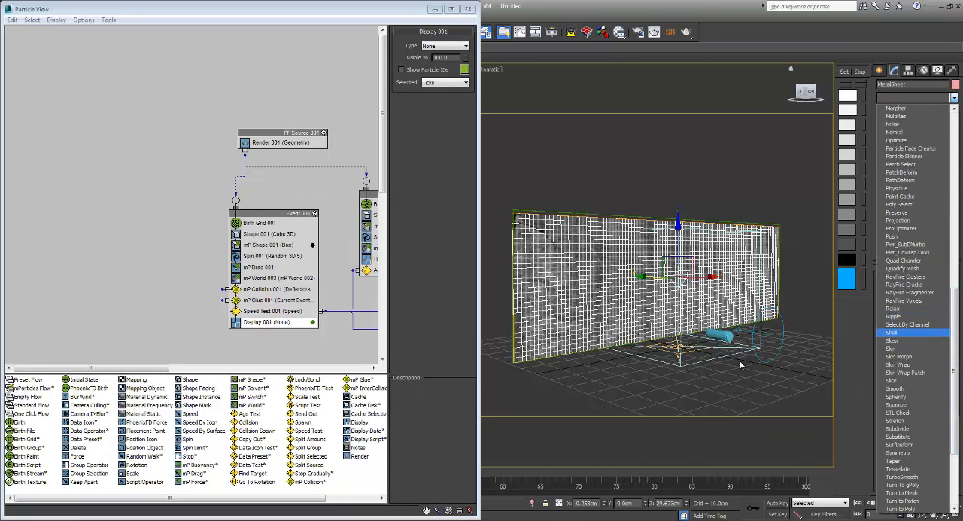
left_click(892, 332)
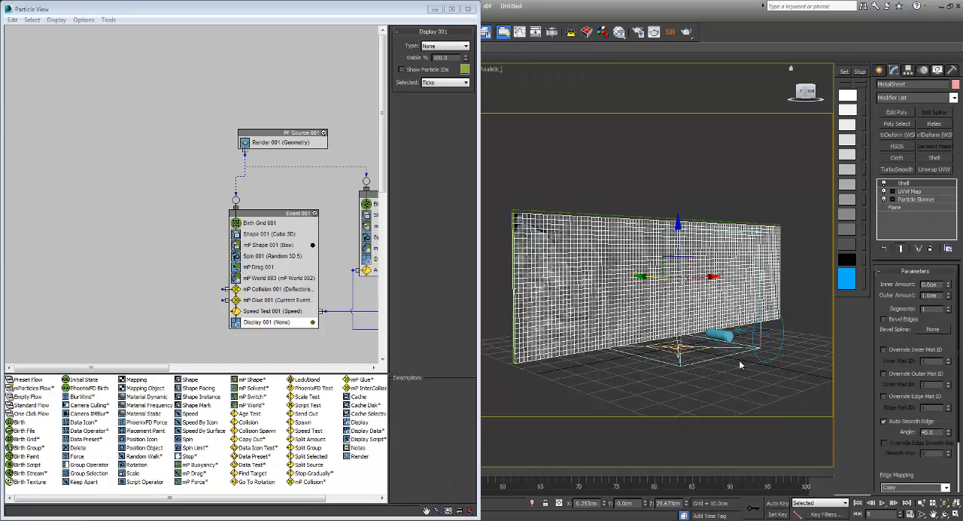
Step: Apply a Smooth modifier above the Shell on the MetalSheet and enable Auto Smooth with a threshold of 180
left_click(954, 97)
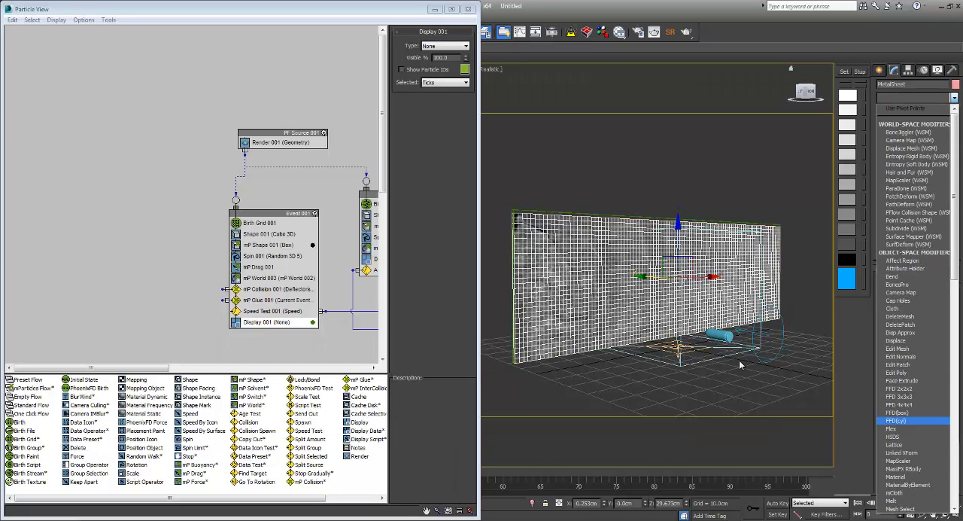
scroll(914, 421, "down", 6)
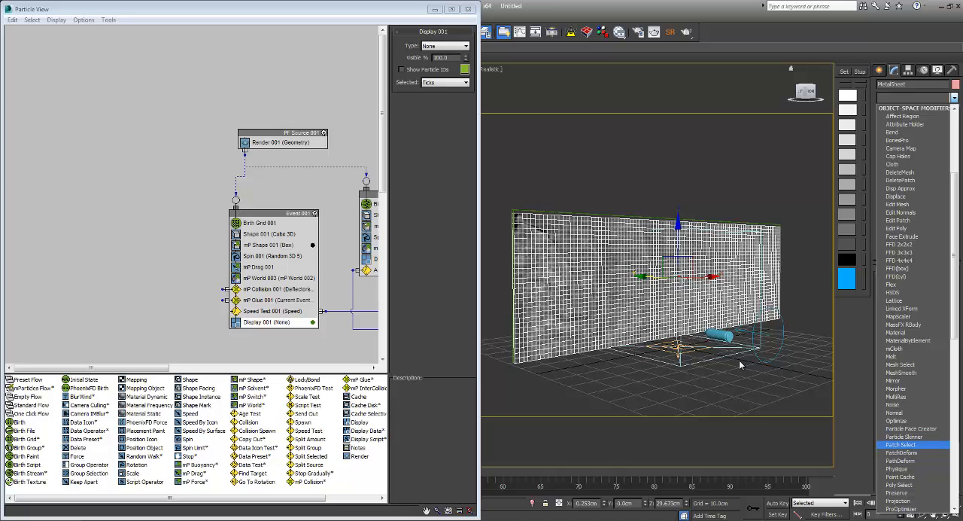
scroll(907, 421, "down", 1)
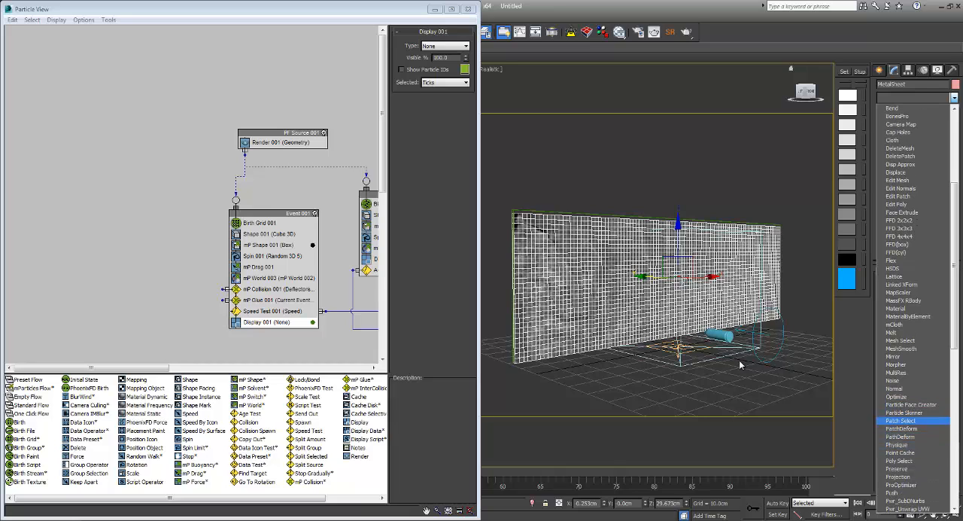
scroll(910, 416, "down", 3)
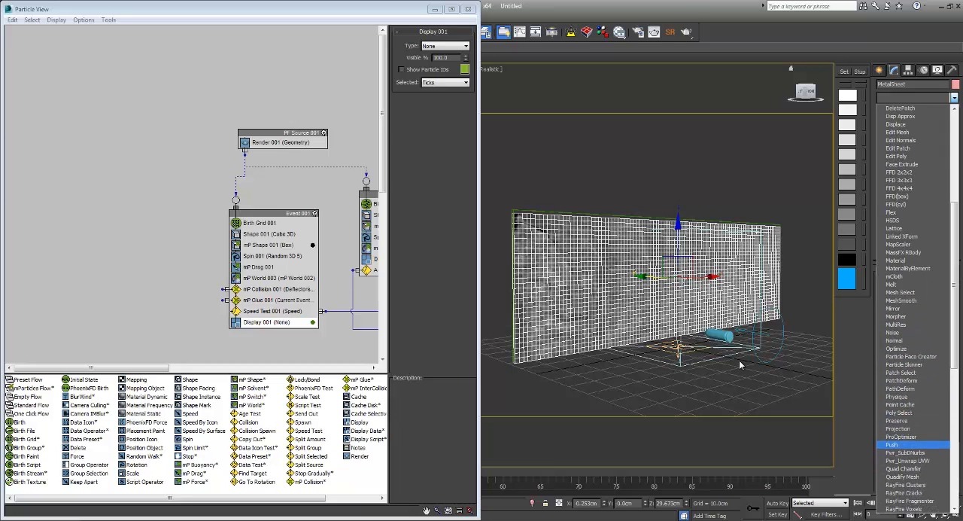
scroll(910, 416, "down", 4)
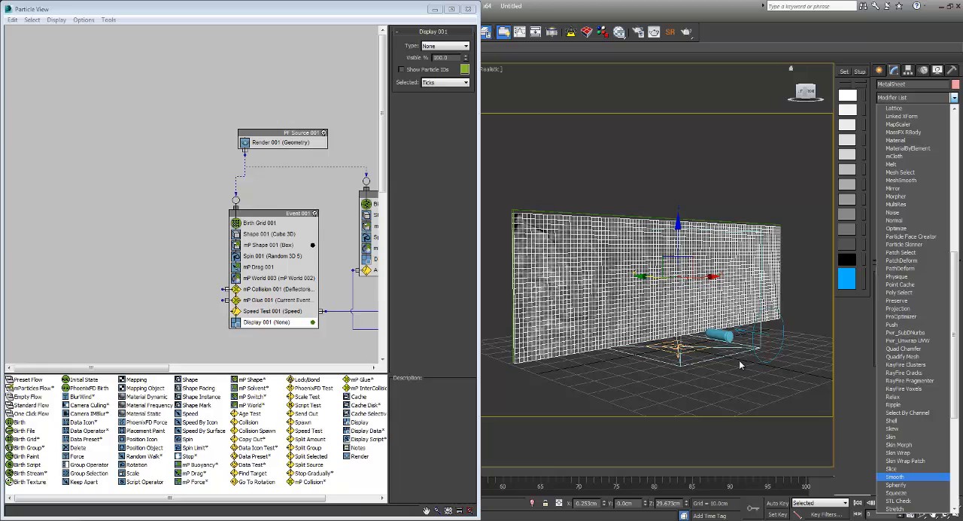
key("Return")
left_click(882, 283)
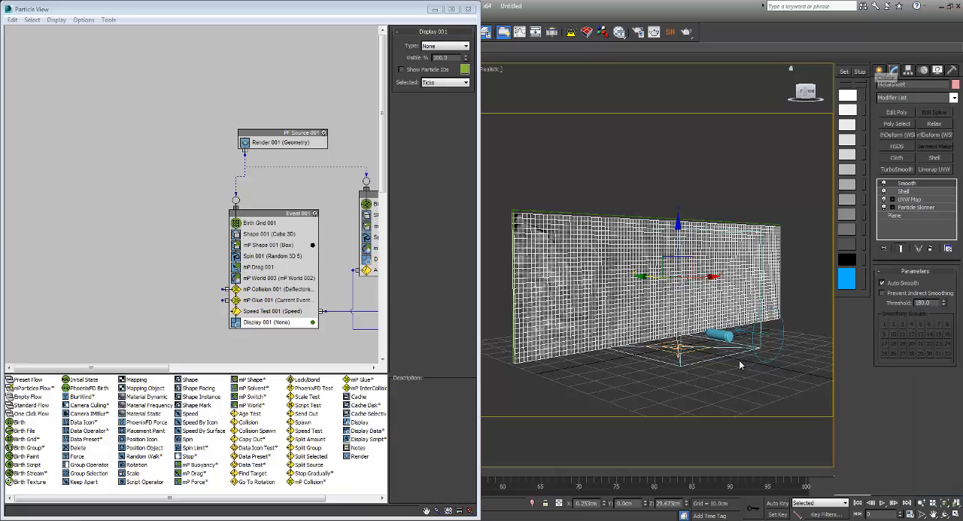
Step: Deselect the sheet, play the simulation to examine the smoothed torn surface, and rewind to the first frame
left_click(878, 70)
left_click(740, 365)
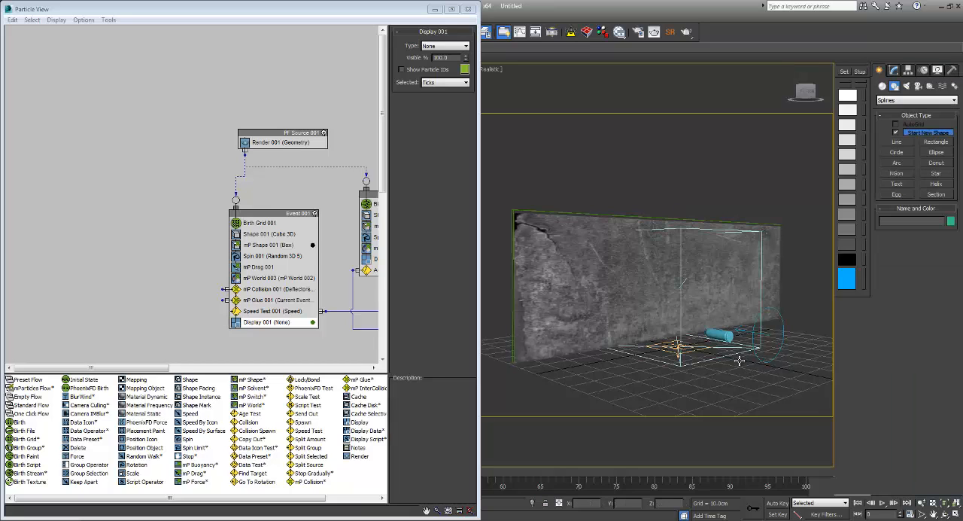
key("/")
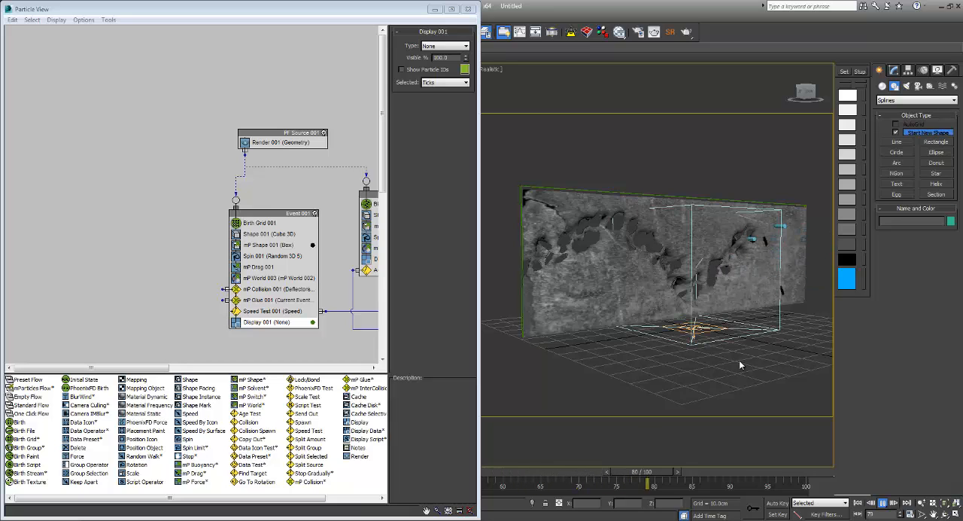
left_click(858, 503)
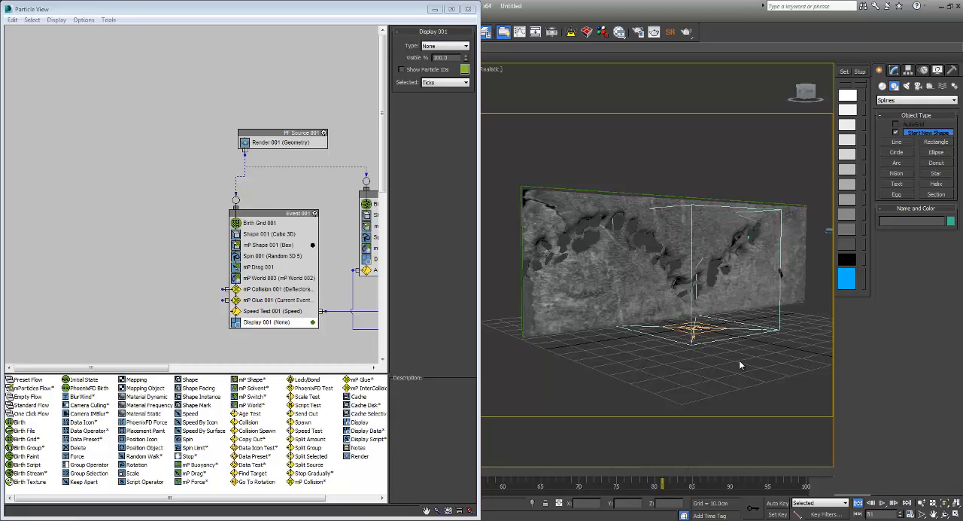
key("Home")
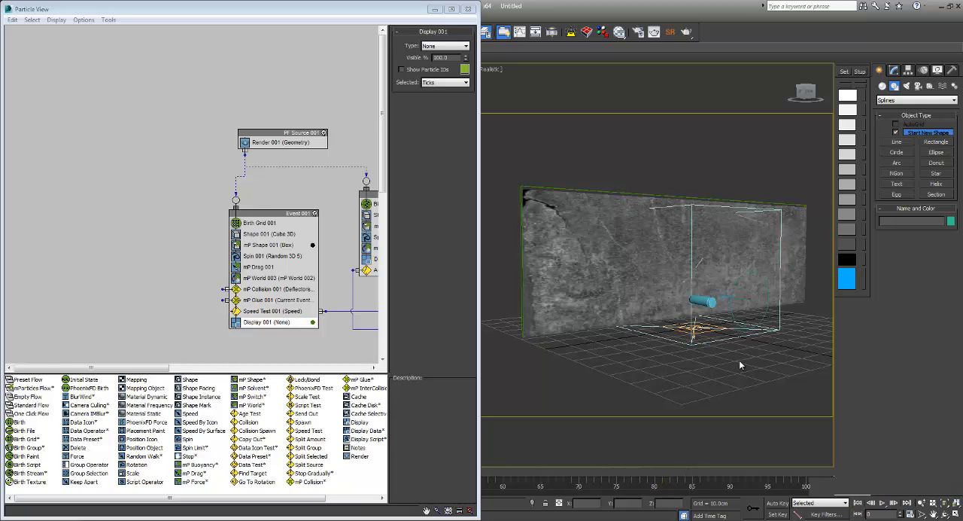
Step: Set the stream source icon's length and width to 1 cm in Event 002's Birth Stream, and replay the simulation to check the bullet spread
middle_click_drag(346, 225, 187, 142)
left_click(248, 120)
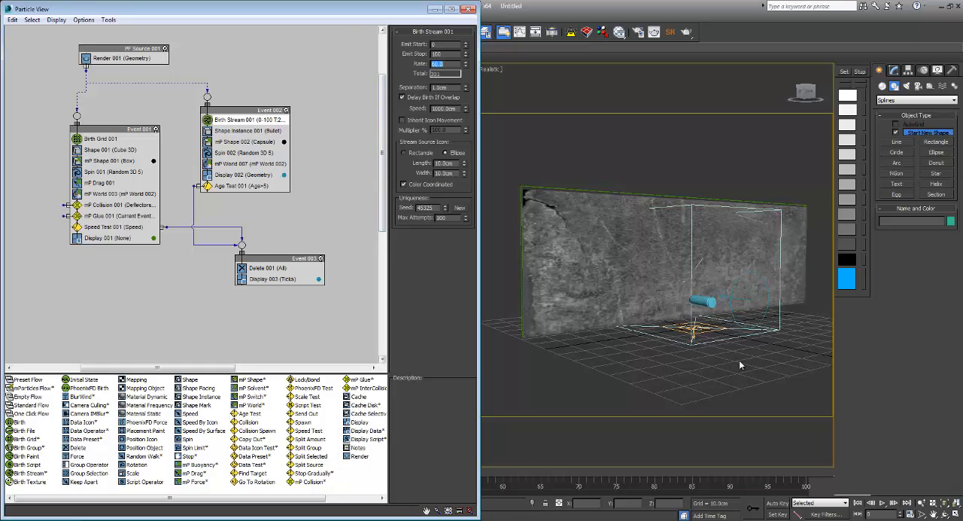
mouse_move(740, 365)
middle_mouse_down()
mouse_move(711, 352)
mouse_move(743, 380)
middle_mouse_up()
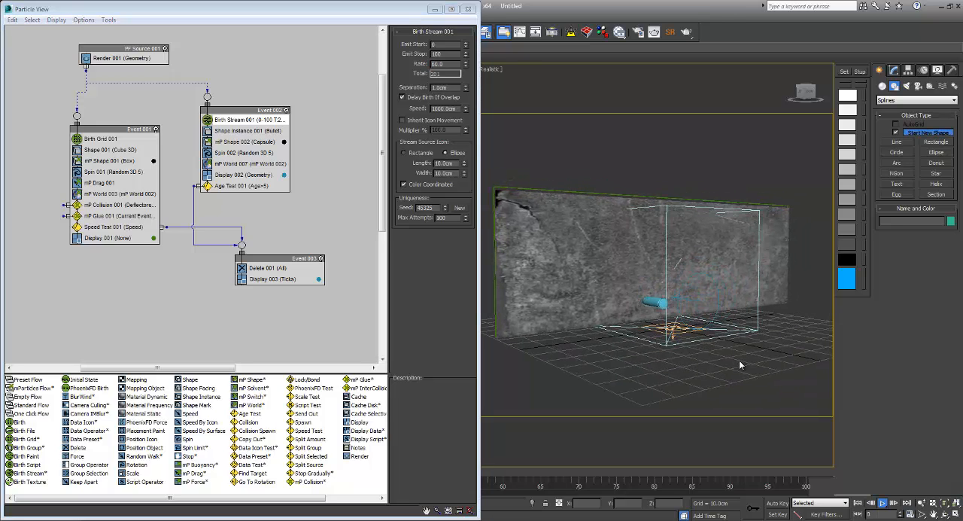
key("slash")
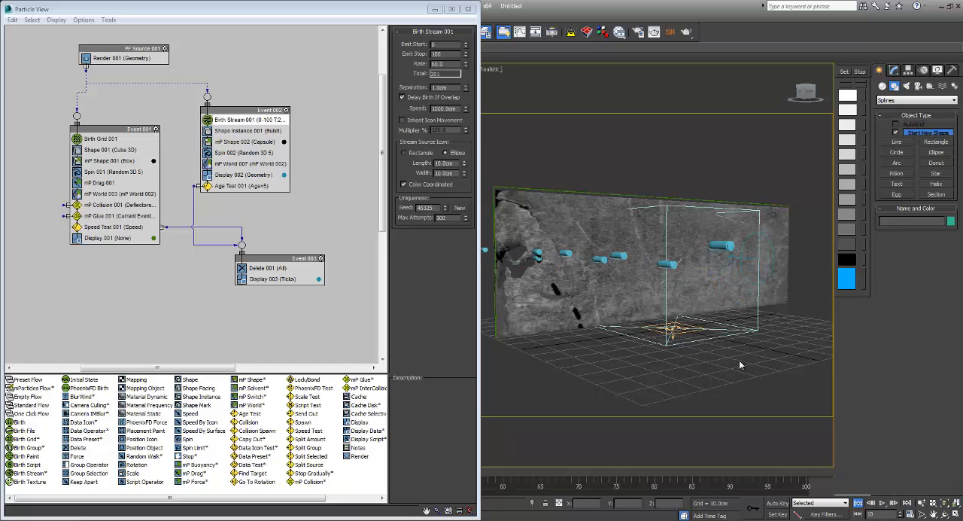
key("Home")
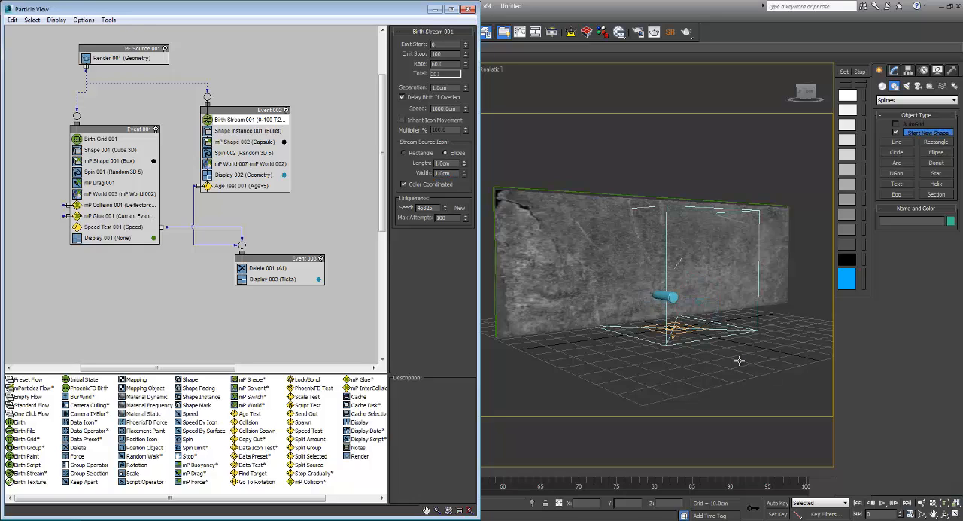
key("slash")
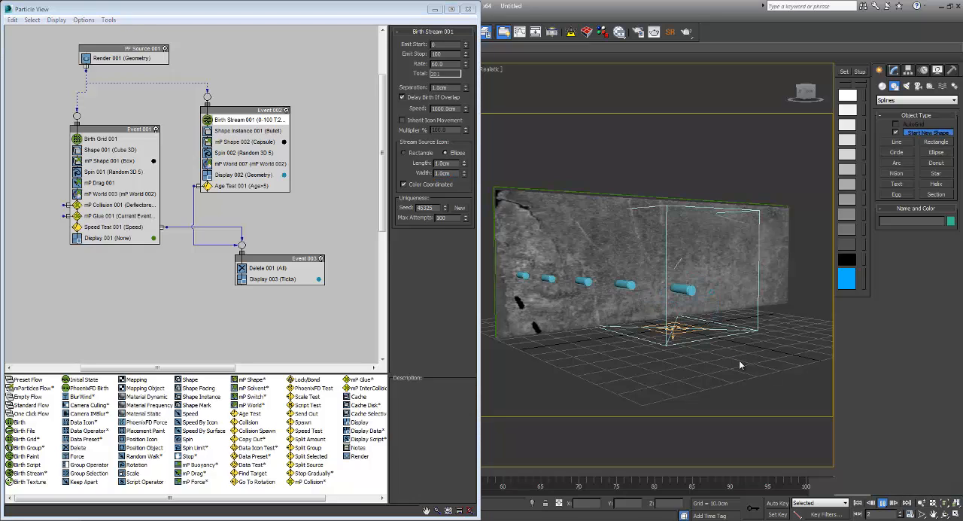
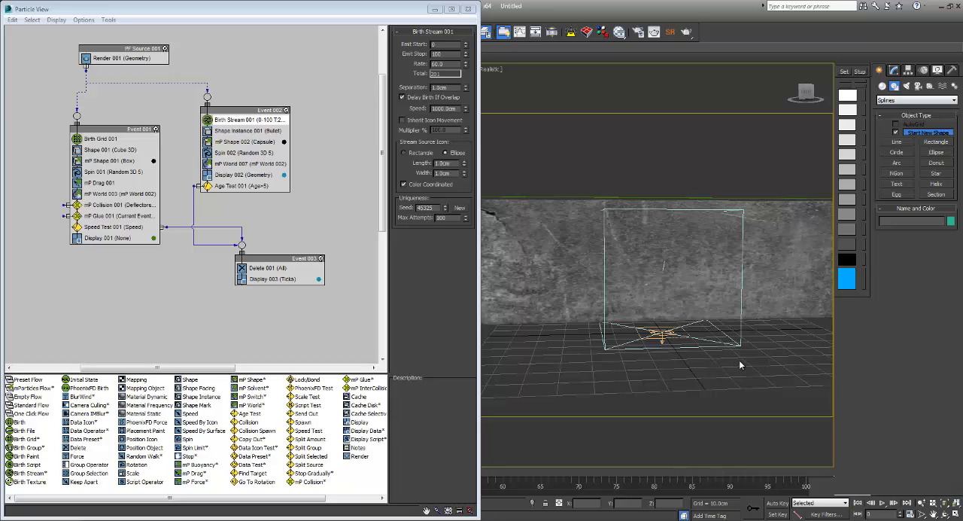
Step: Select the MetalSheet, apply a TurboSmooth modifier above the Smooth, and deselect it to view the torn surface
key("1")
left_click(740, 362)
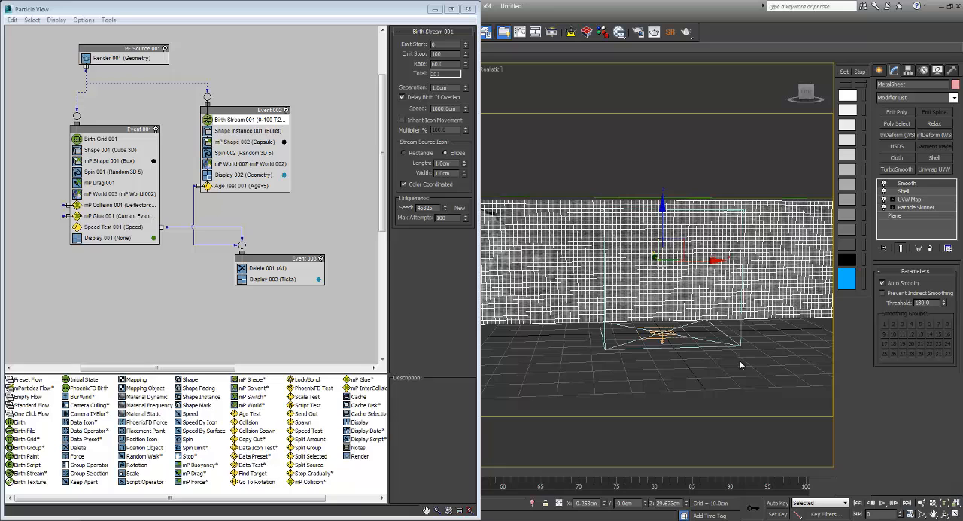
left_click(954, 97)
left_click_drag(954, 160, 954, 377)
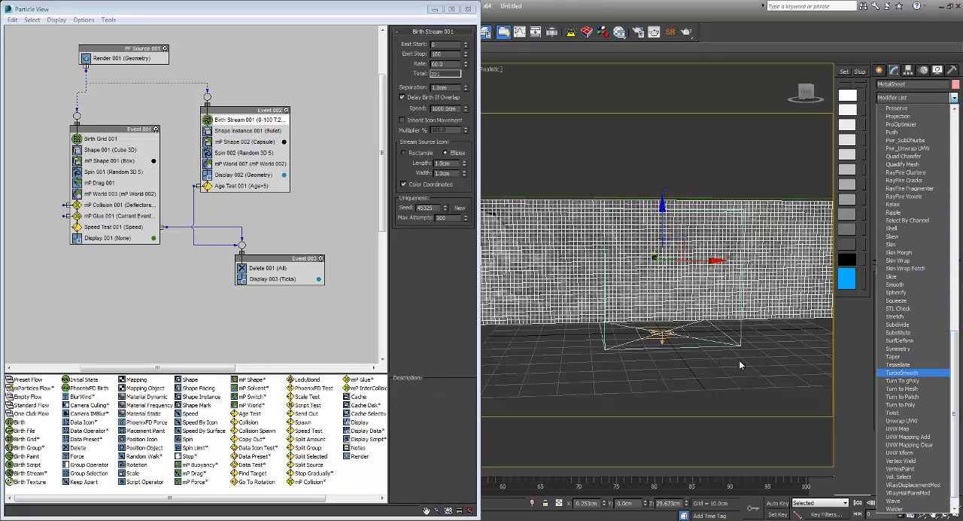
left_click(912, 372)
left_click(740, 365)
mouse_move(740, 365)
middle_mouse_down("alt")
mouse_move(632, 376)
mouse_move(690, 375)
middle_mouse_up("alt")
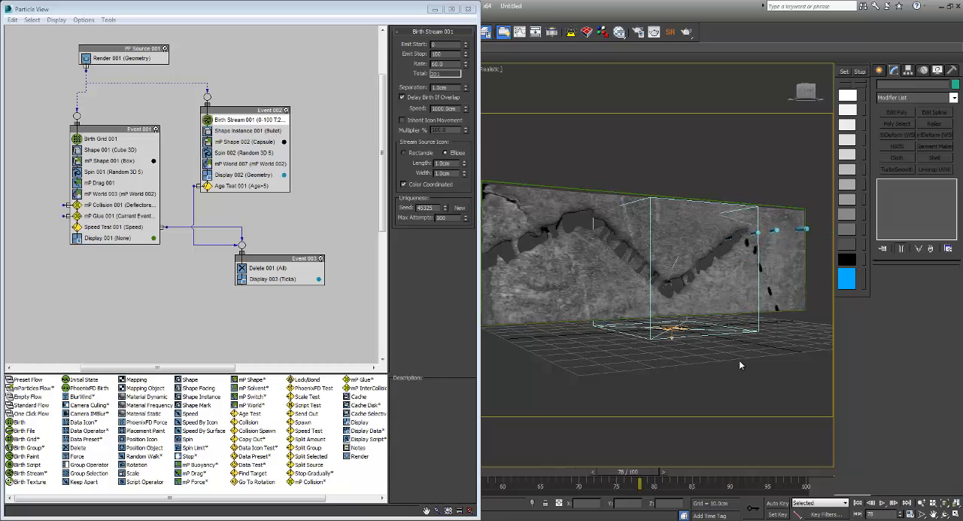
middle_click_drag(740, 361, 741, 362, "alt")
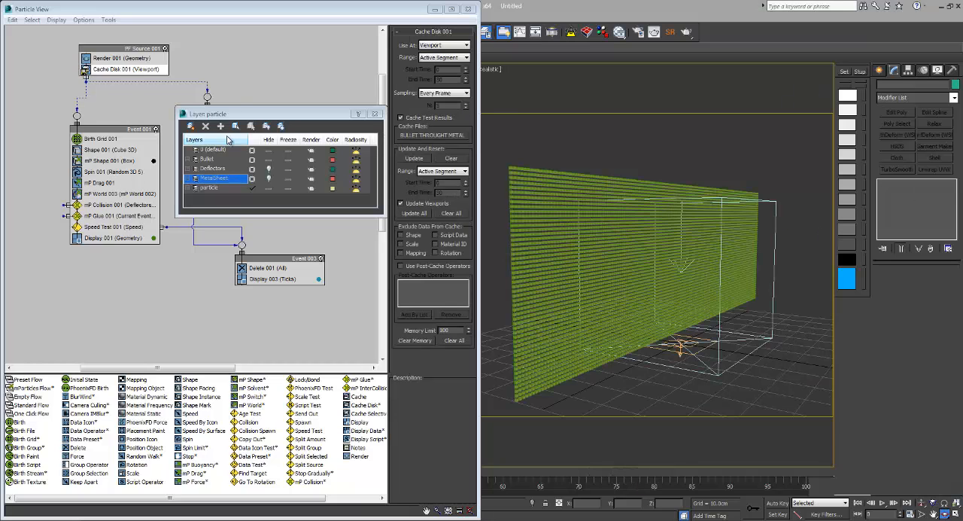
Step: Review the settings of the Birth Grid, Shape, mP Drag and mP Glue operators in Event 001
left_click_drag(264, 114, 605, 330)
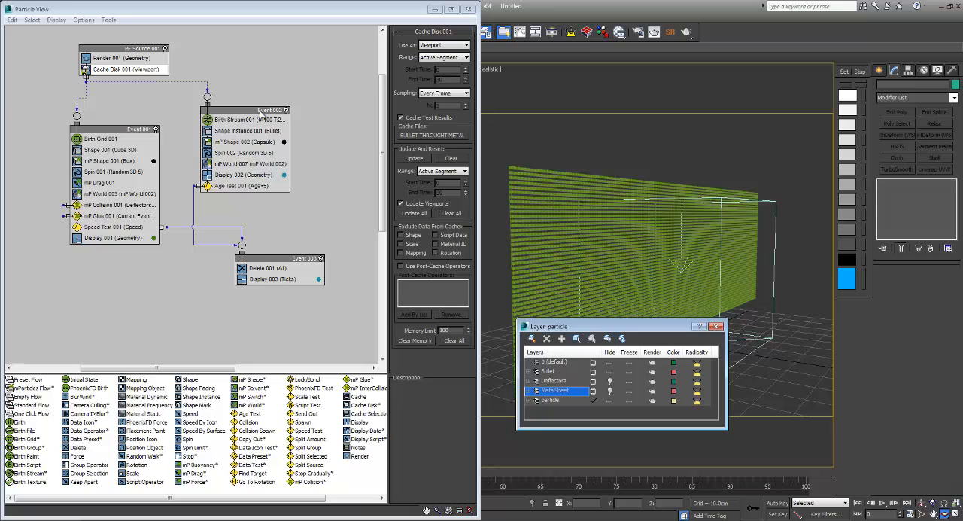
left_click(120, 130)
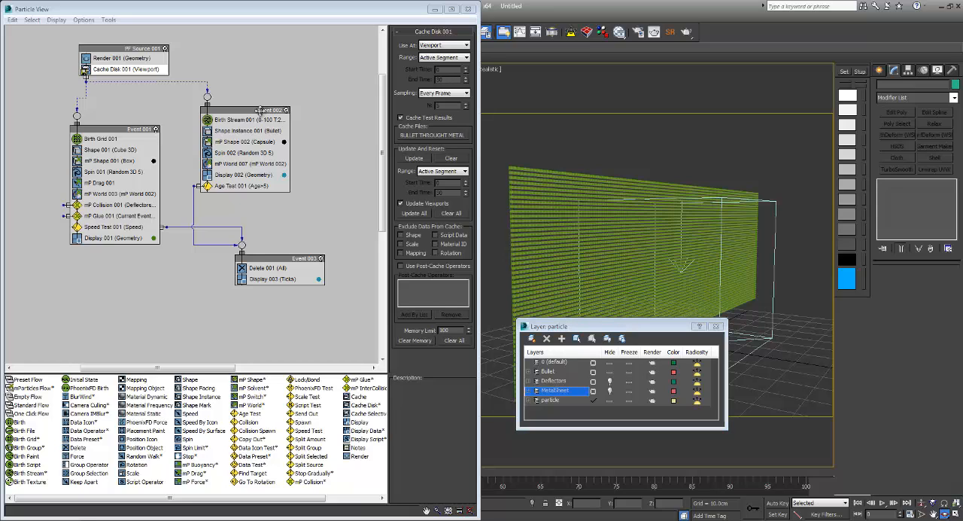
left_click(109, 140)
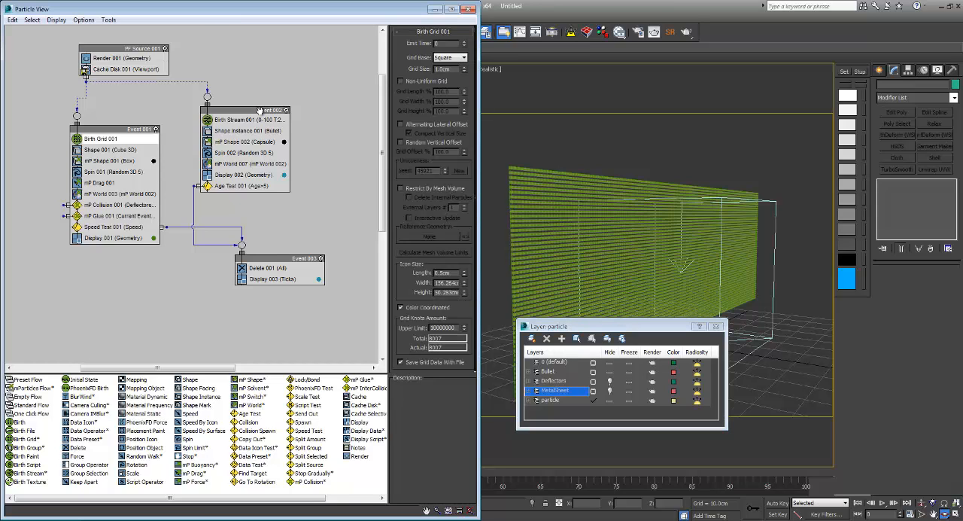
left_click(110, 149)
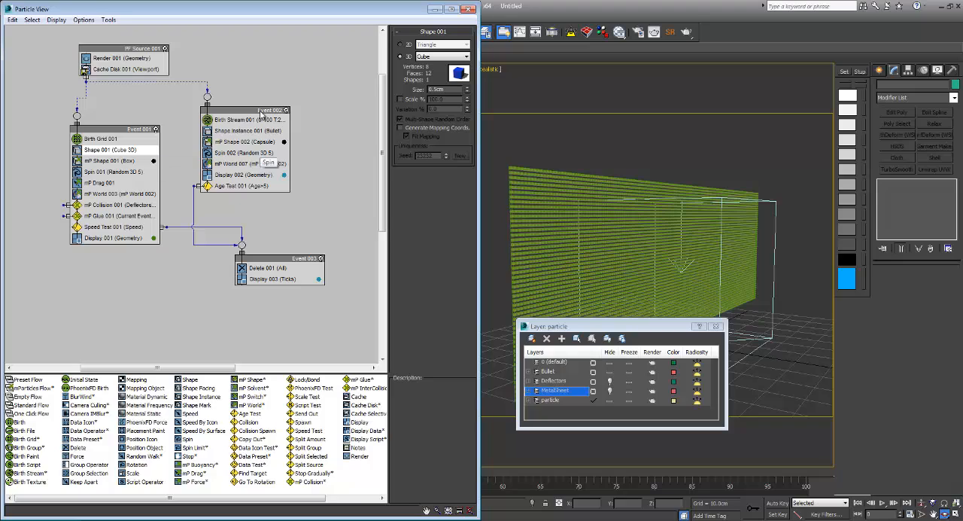
left_click(102, 183)
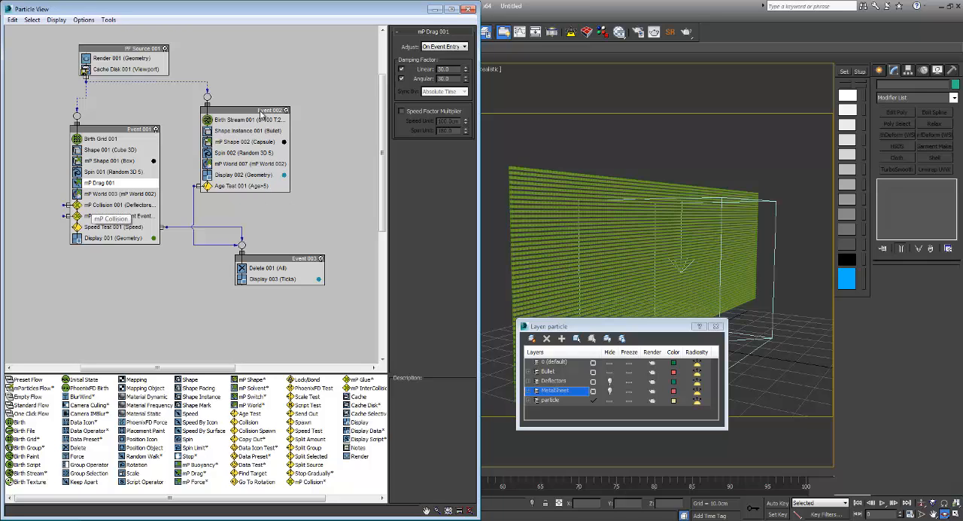
left_click(113, 216)
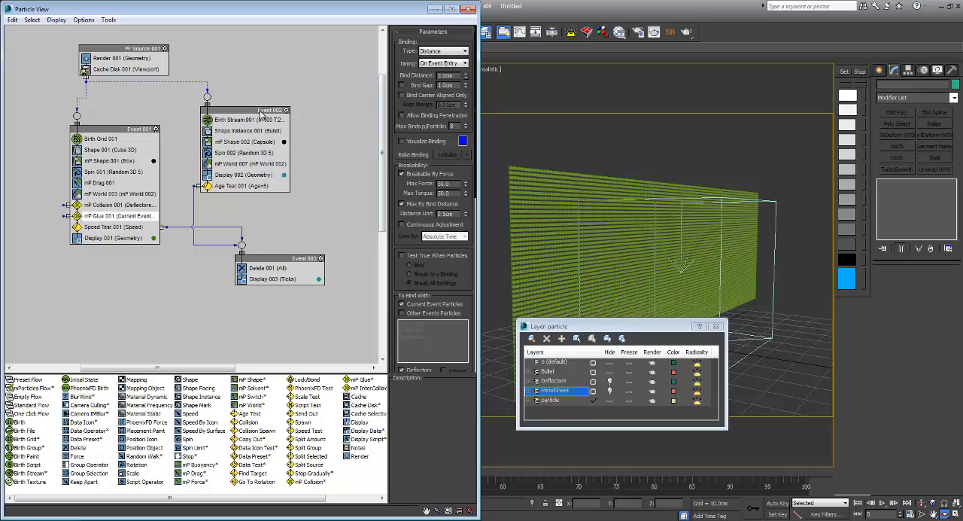
Step: Play the cached simulation to examine how bullets tear the particle grid, and rewind to the first frame
left_click_drag(617, 325, 601, 408)
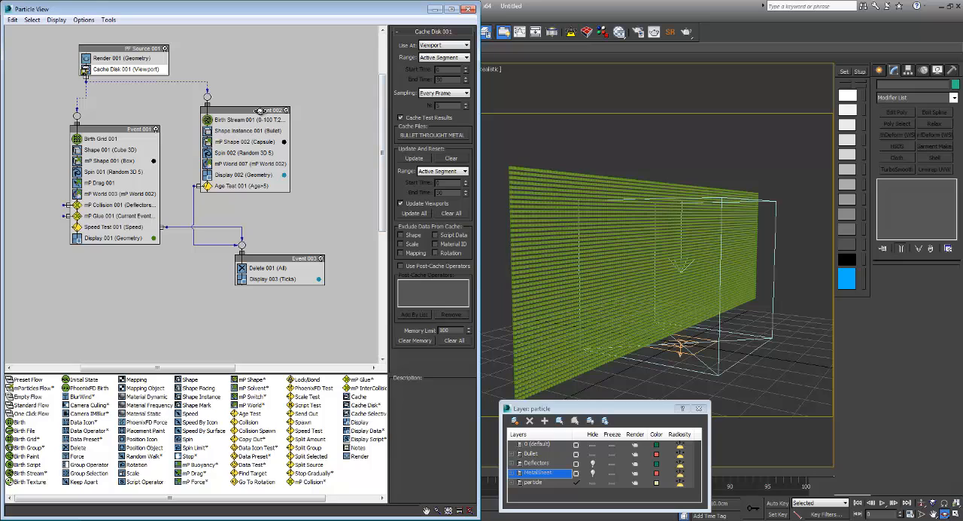
middle_click_drag(655, 256, 635, 257, "alt")
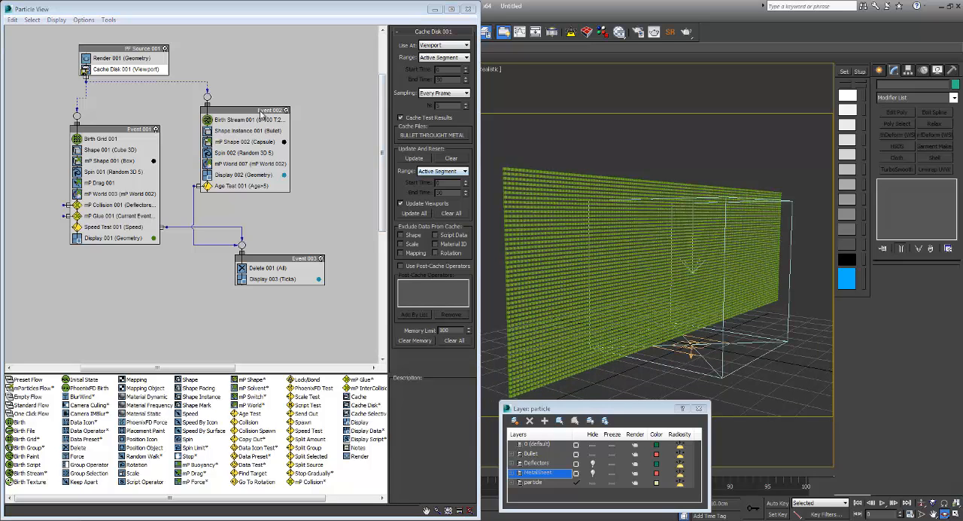
key("slash")
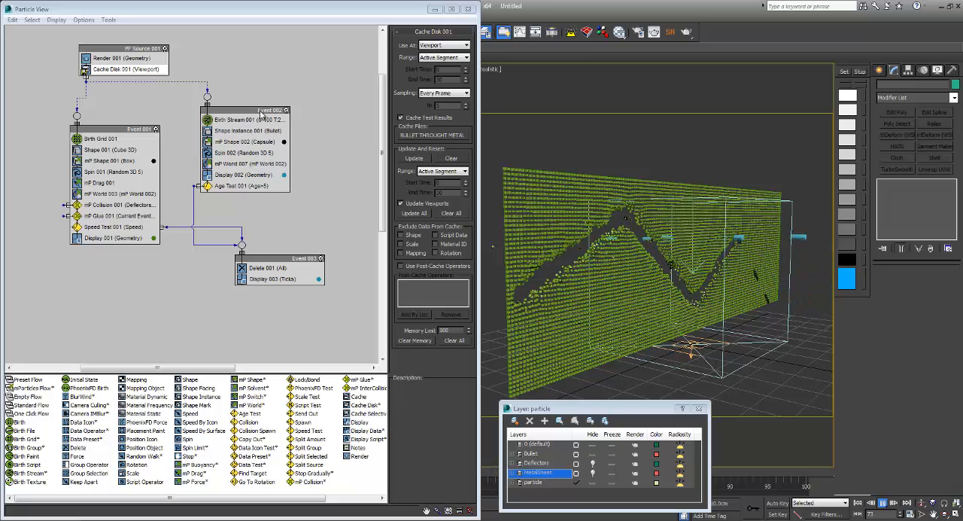
left_click(858, 503)
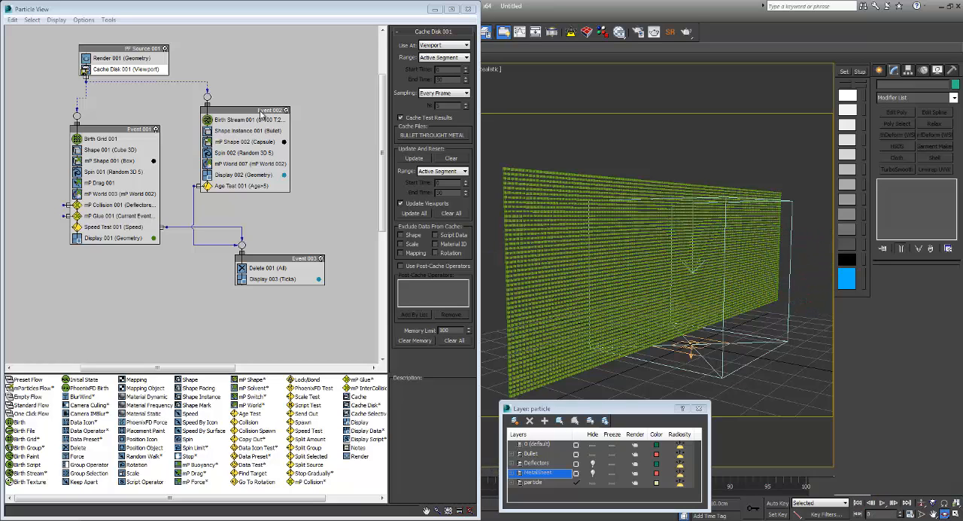
Step: Unhide the MetalSheet layer and set Event 001's Display 001 type to None
left_click(592, 473)
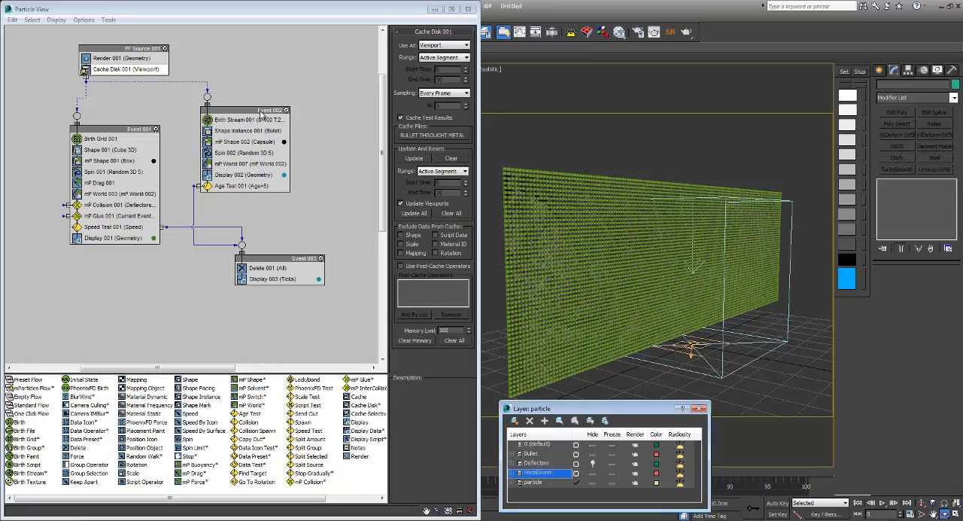
left_click(113, 238)
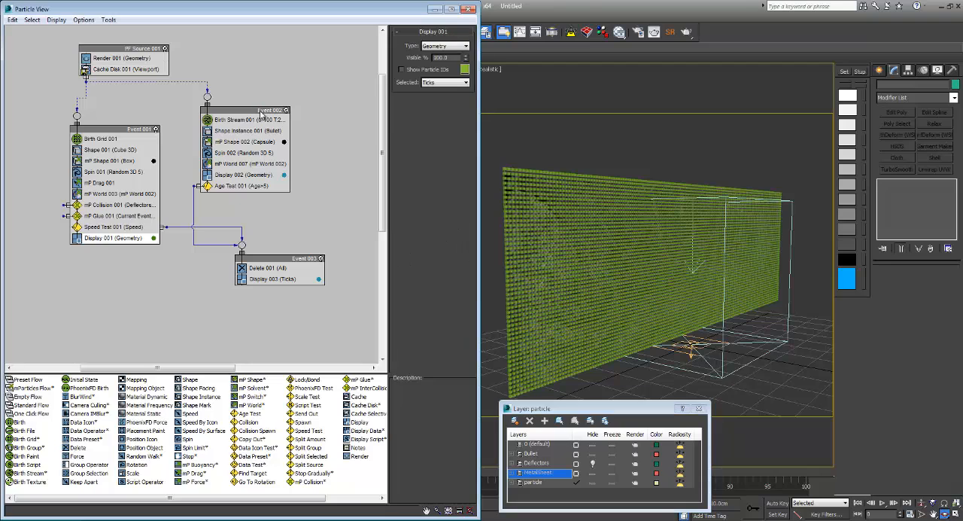
left_click(445, 46)
left_click(439, 55)
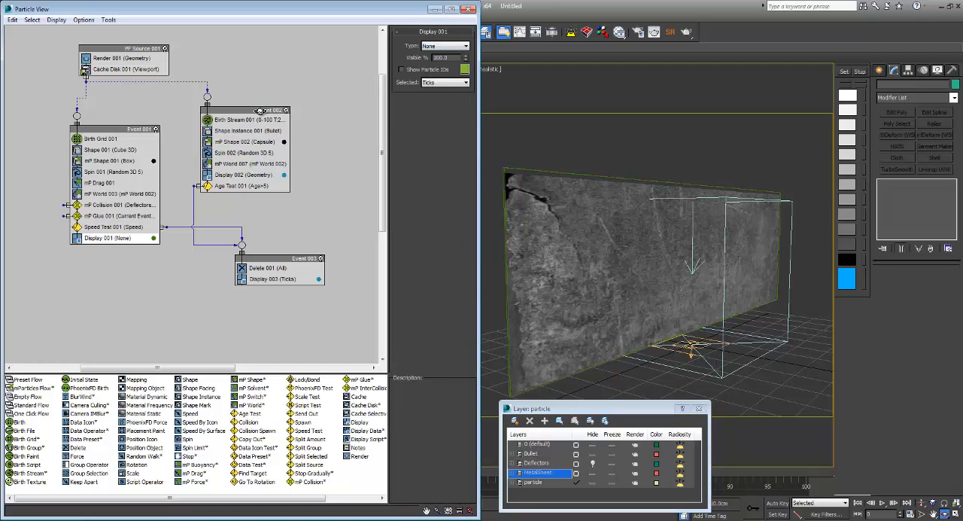
Step: Turn on the MetalSheet's Particle Skinner modifier with PF Source 001 as its particle flow system and skinning activated
left_click(572, 207)
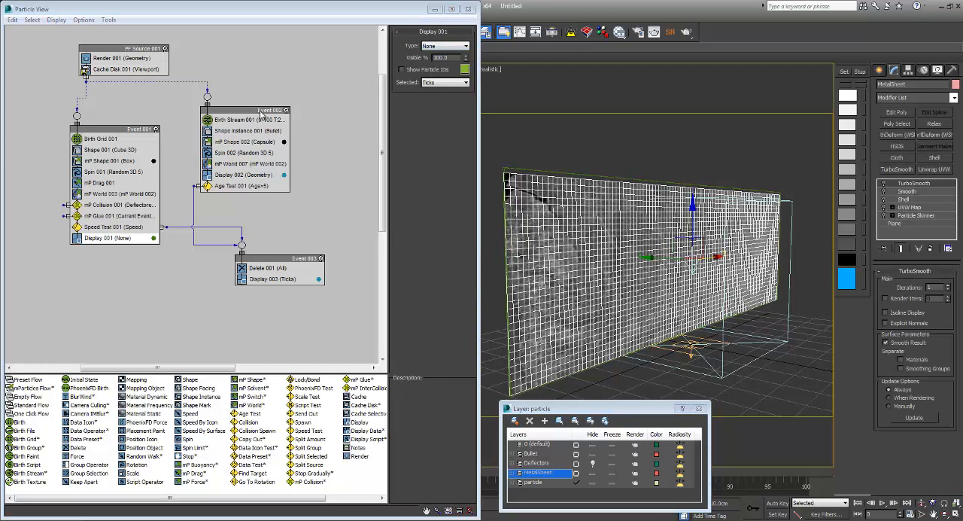
left_click(885, 216)
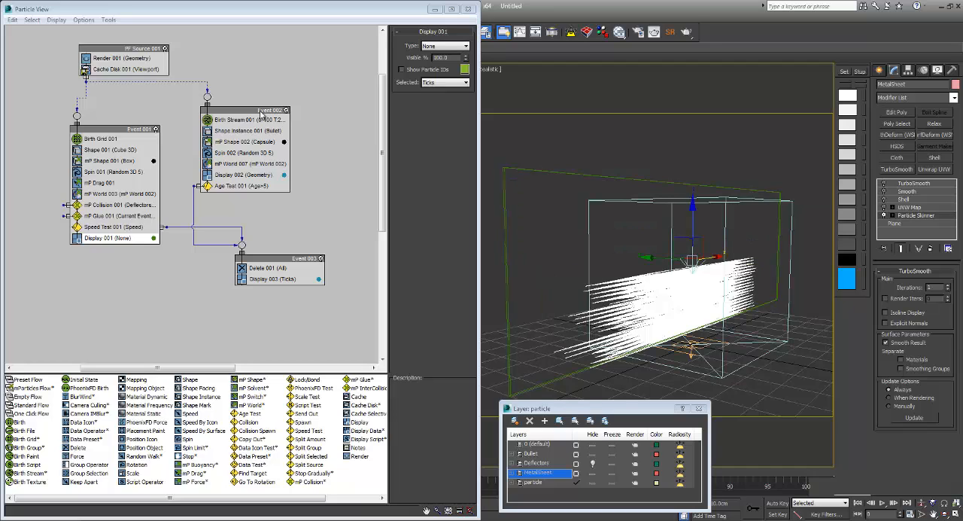
left_click(915, 216)
scroll(916, 376, "up", 5)
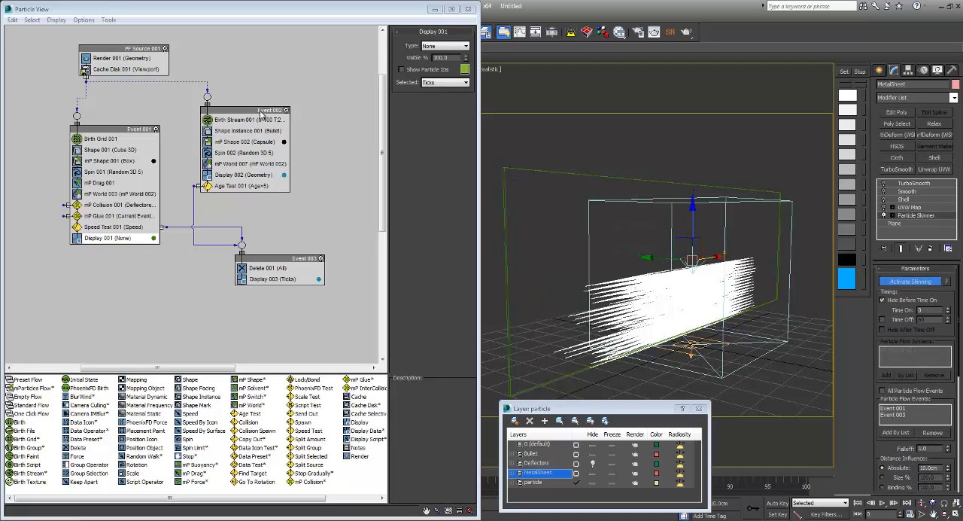
left_click(911, 274)
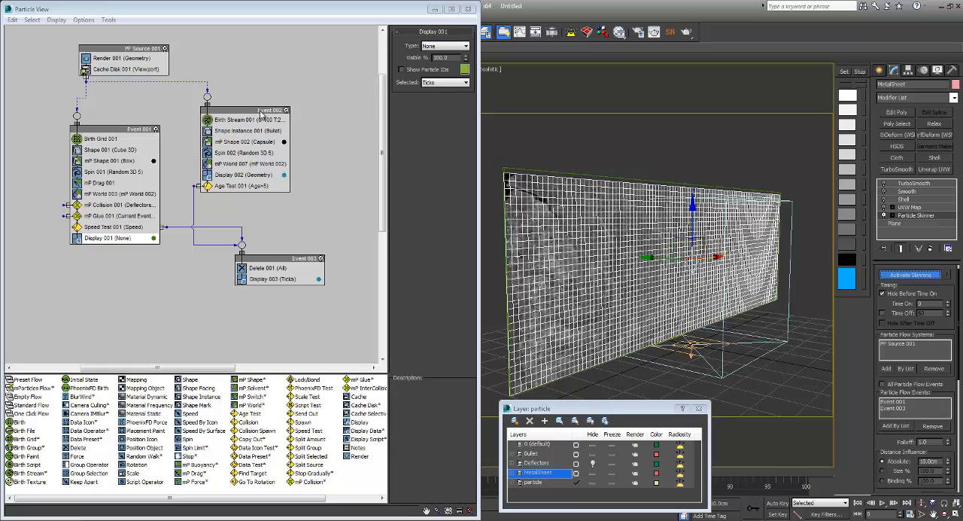
Step: Turn on the MetalSheet's UVW Map, Shell, Smooth and TurboSmooth modifiers in order, and deselect the sheet
left_click(911, 207)
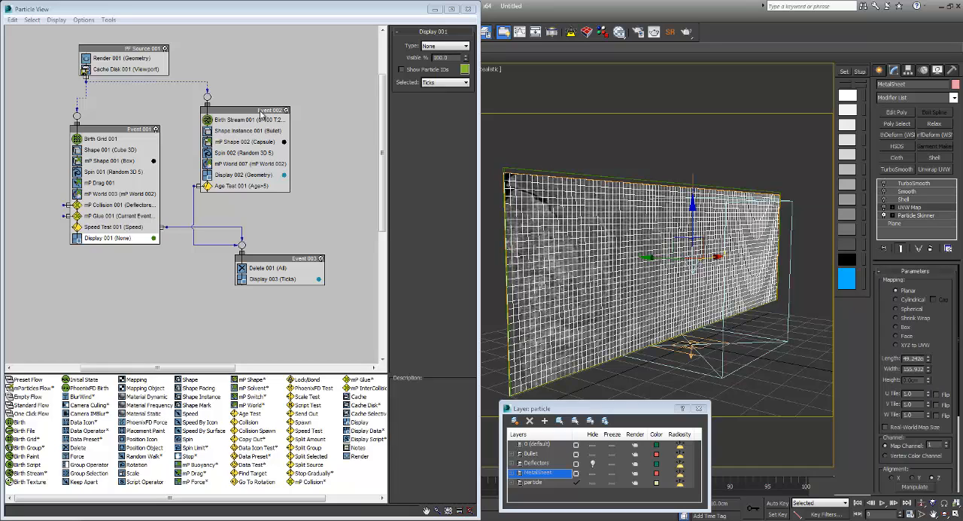
left_click(903, 198)
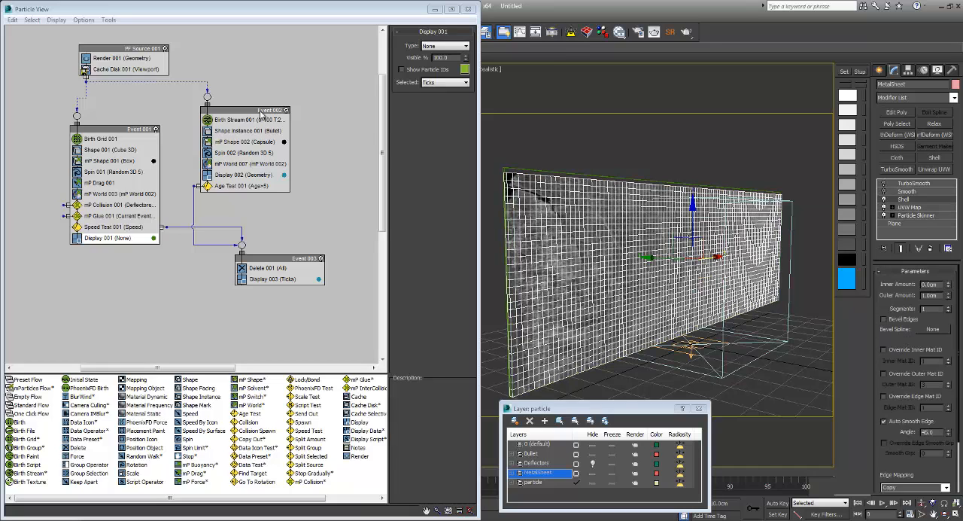
left_click(907, 191)
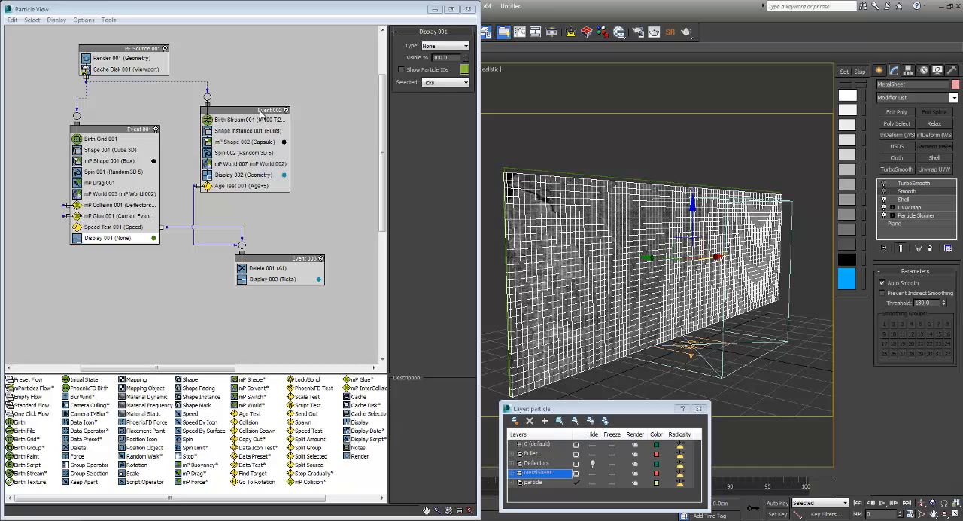
left_click(914, 183)
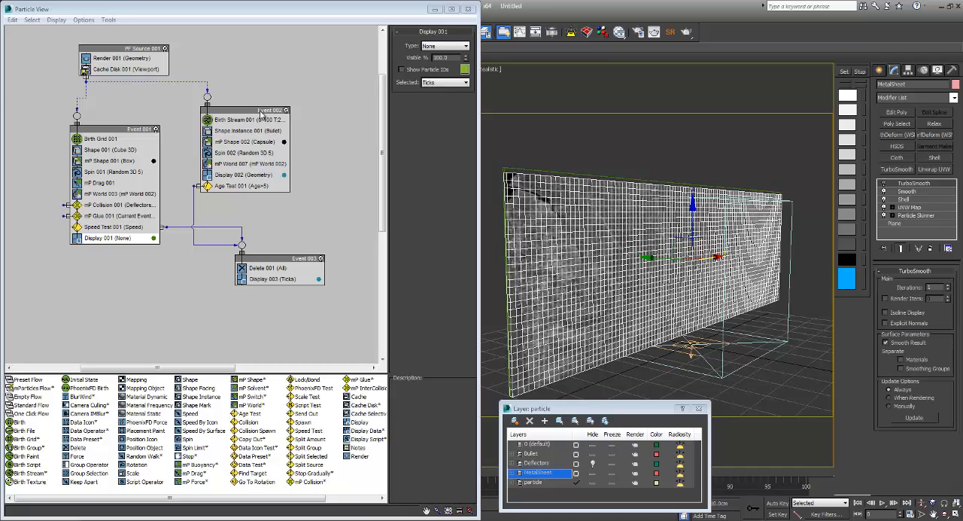
key("ctrl+d")
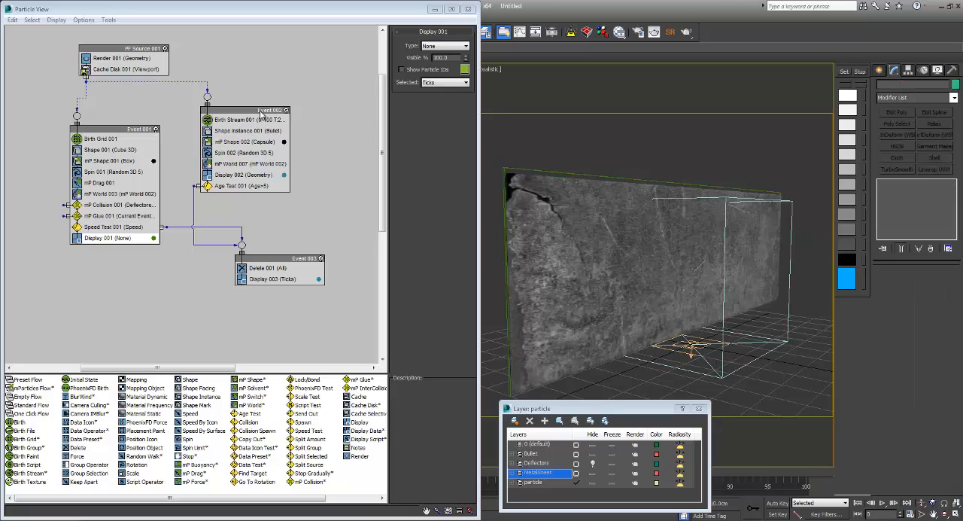
Step: Play the simulation to frame 40 and set the outer amount of the MetalSheet's Shell modifier to 0.5 cm
key("slash")
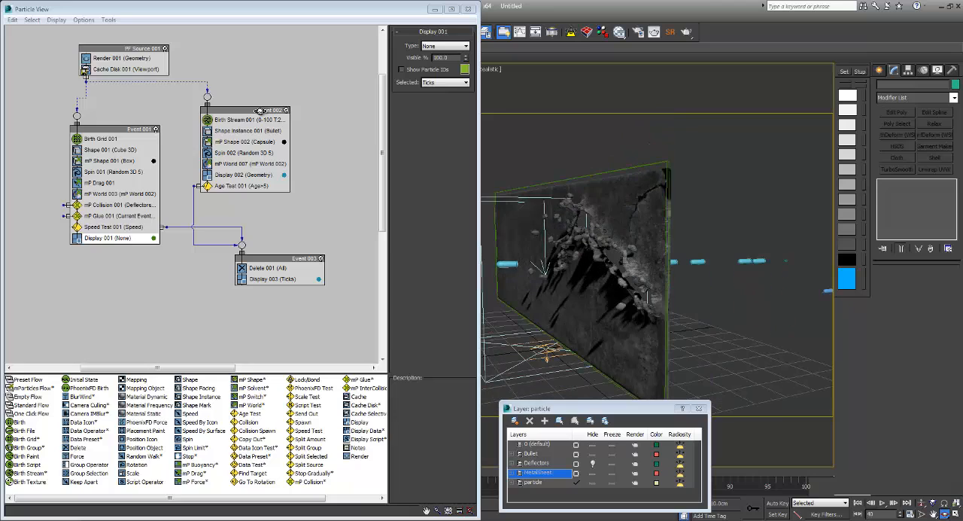
key("w")
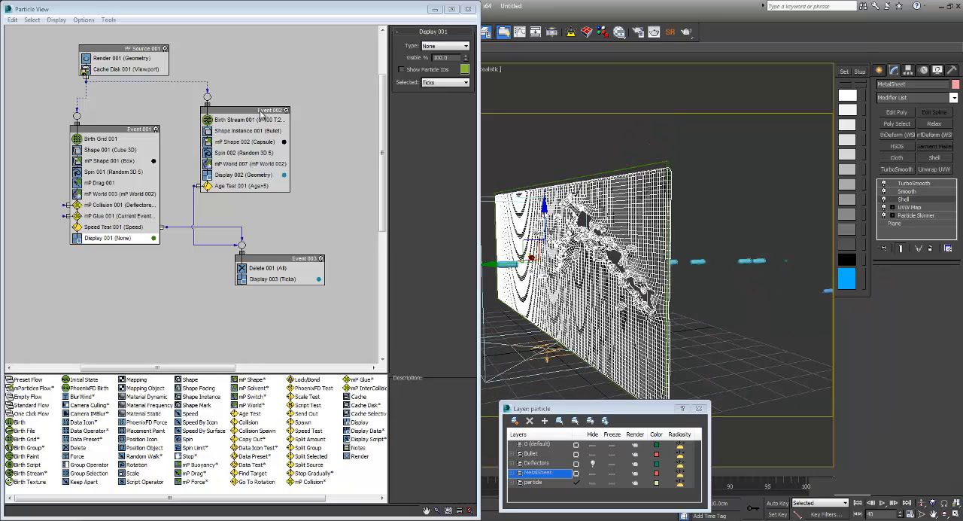
double_click(931, 295)
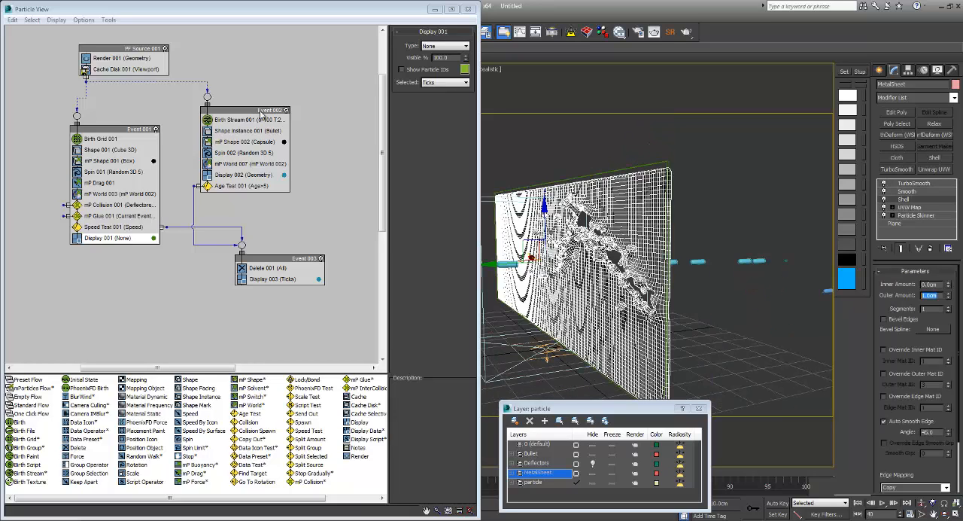
type("0.5")
key("Return")
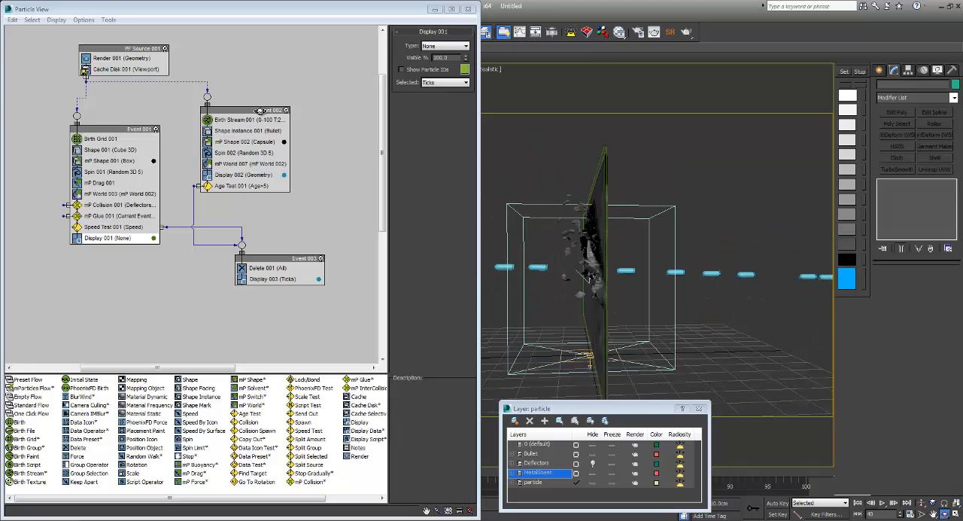
Step: Check the Speed Test 001 settings, minimize Particle View, and maximize the camera viewport facing the sheet's front
left_click(106, 227)
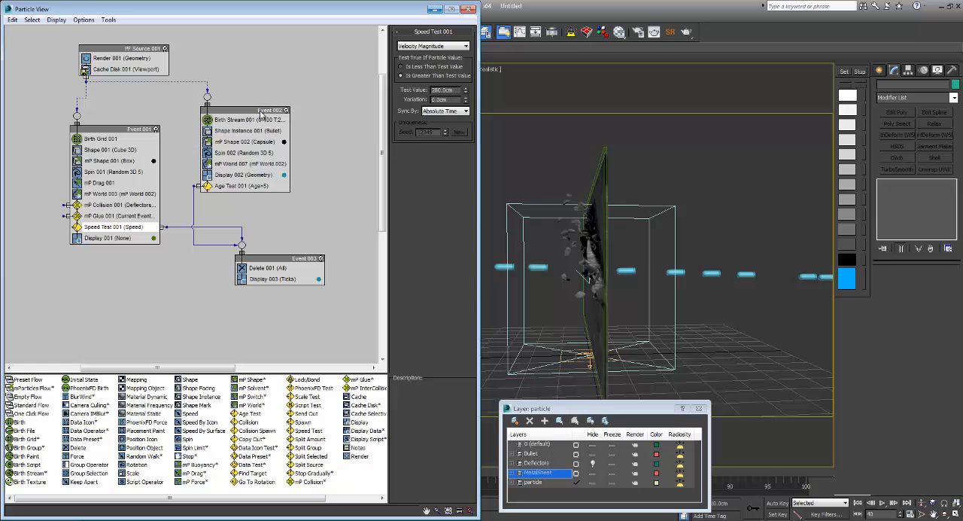
left_click(435, 9)
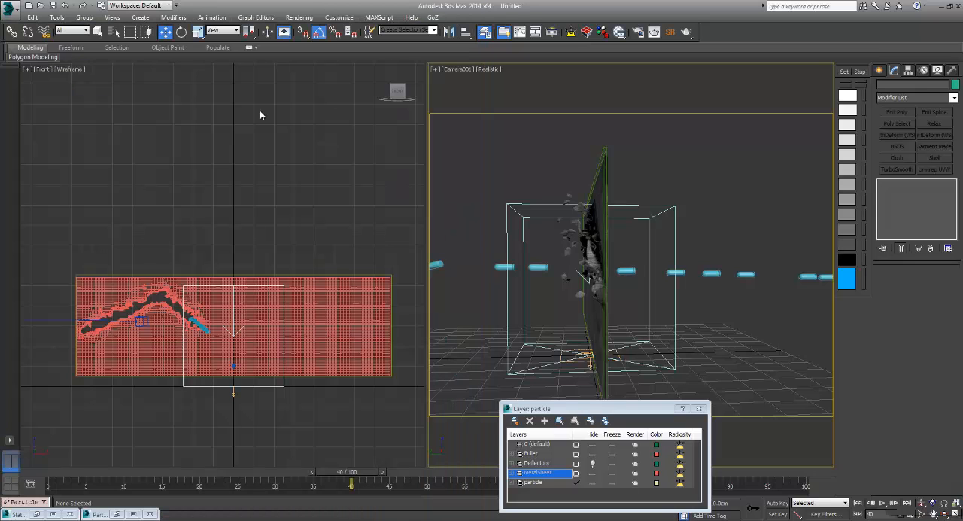
left_click(944, 513)
left_click_drag(692, 263, 525, 260)
key("w")
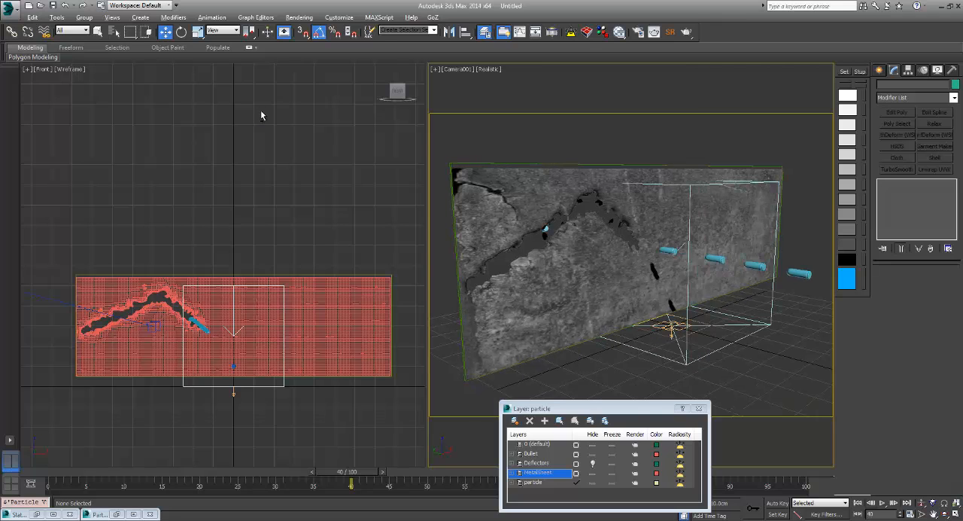
key("alt+w")
middle_click_drag(261, 111, 260, 110)
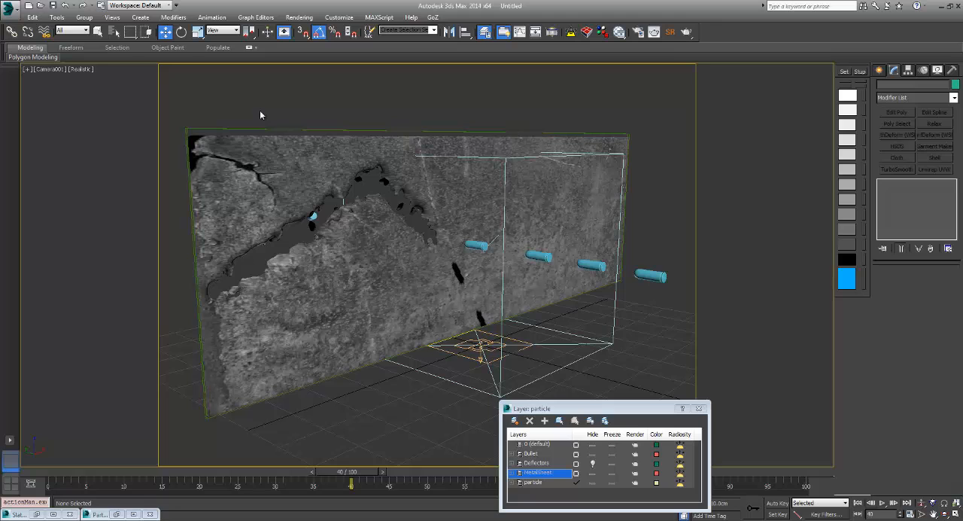
Step: Hide the box-shaped helper around the sheet and the Birth Grid 001 icon in the camera view
right_click(616, 331)
left_click(647, 305)
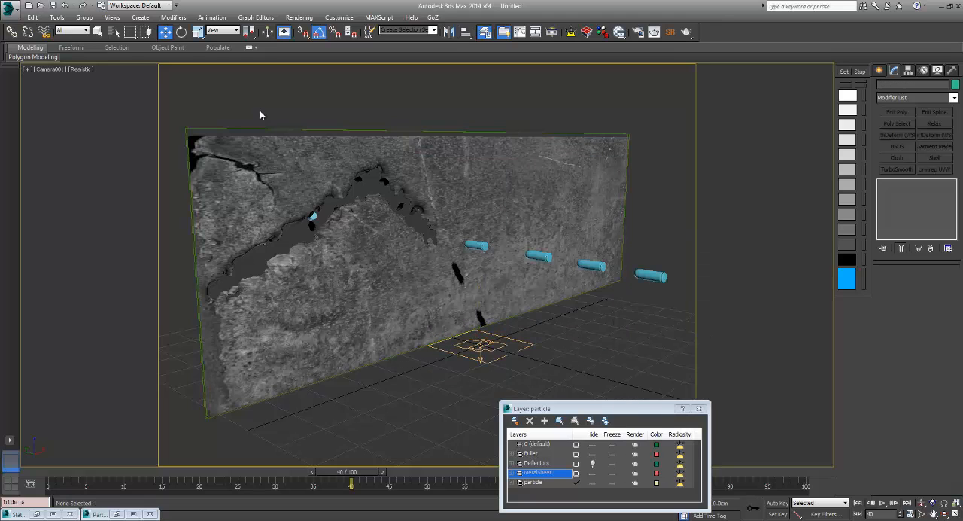
left_click(387, 131)
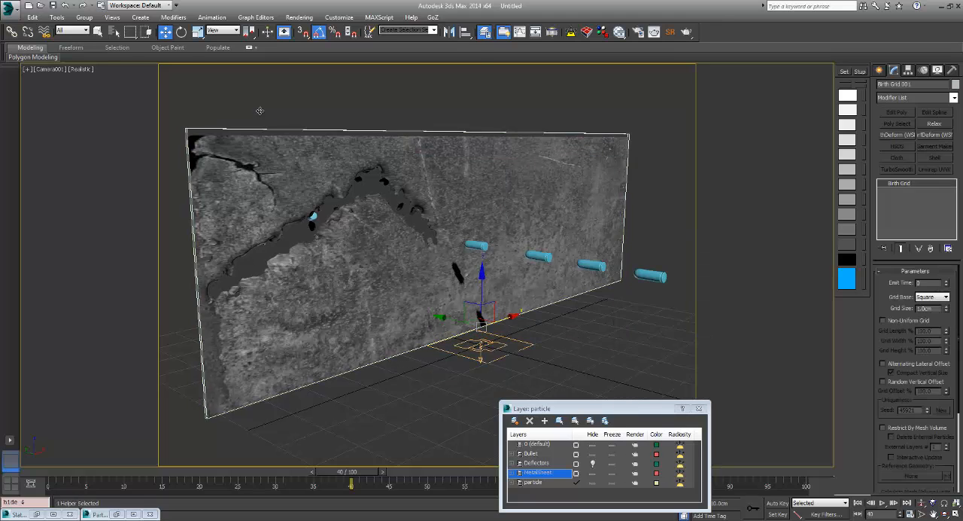
right_click(387, 128)
left_click(409, 100)
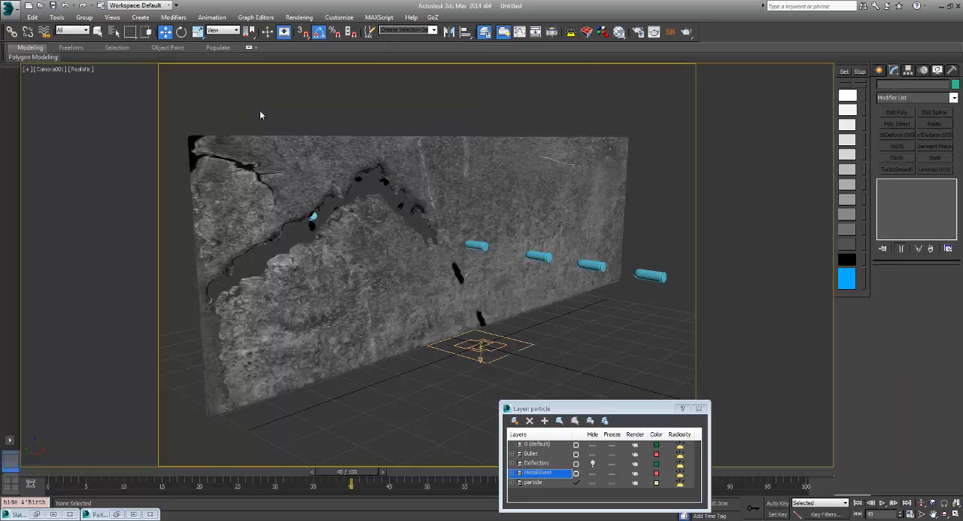
Step: Play the simulation from the first frame to examine the finished bullet tear across the metal sheet
key("Home")
key("slash")
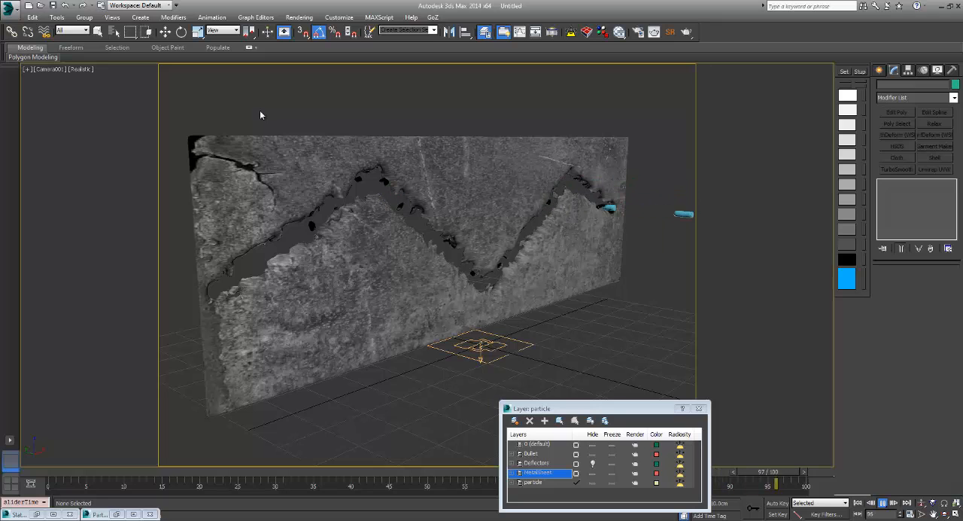
key("w")
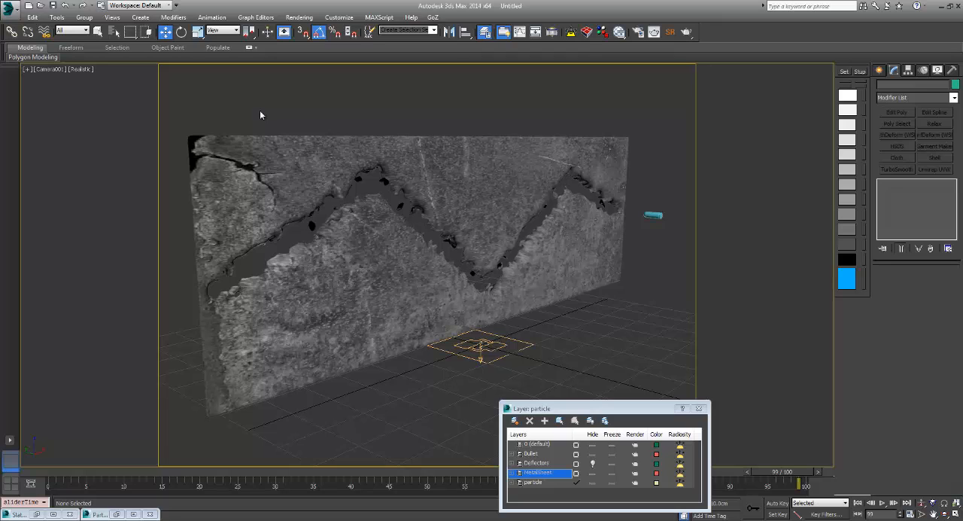